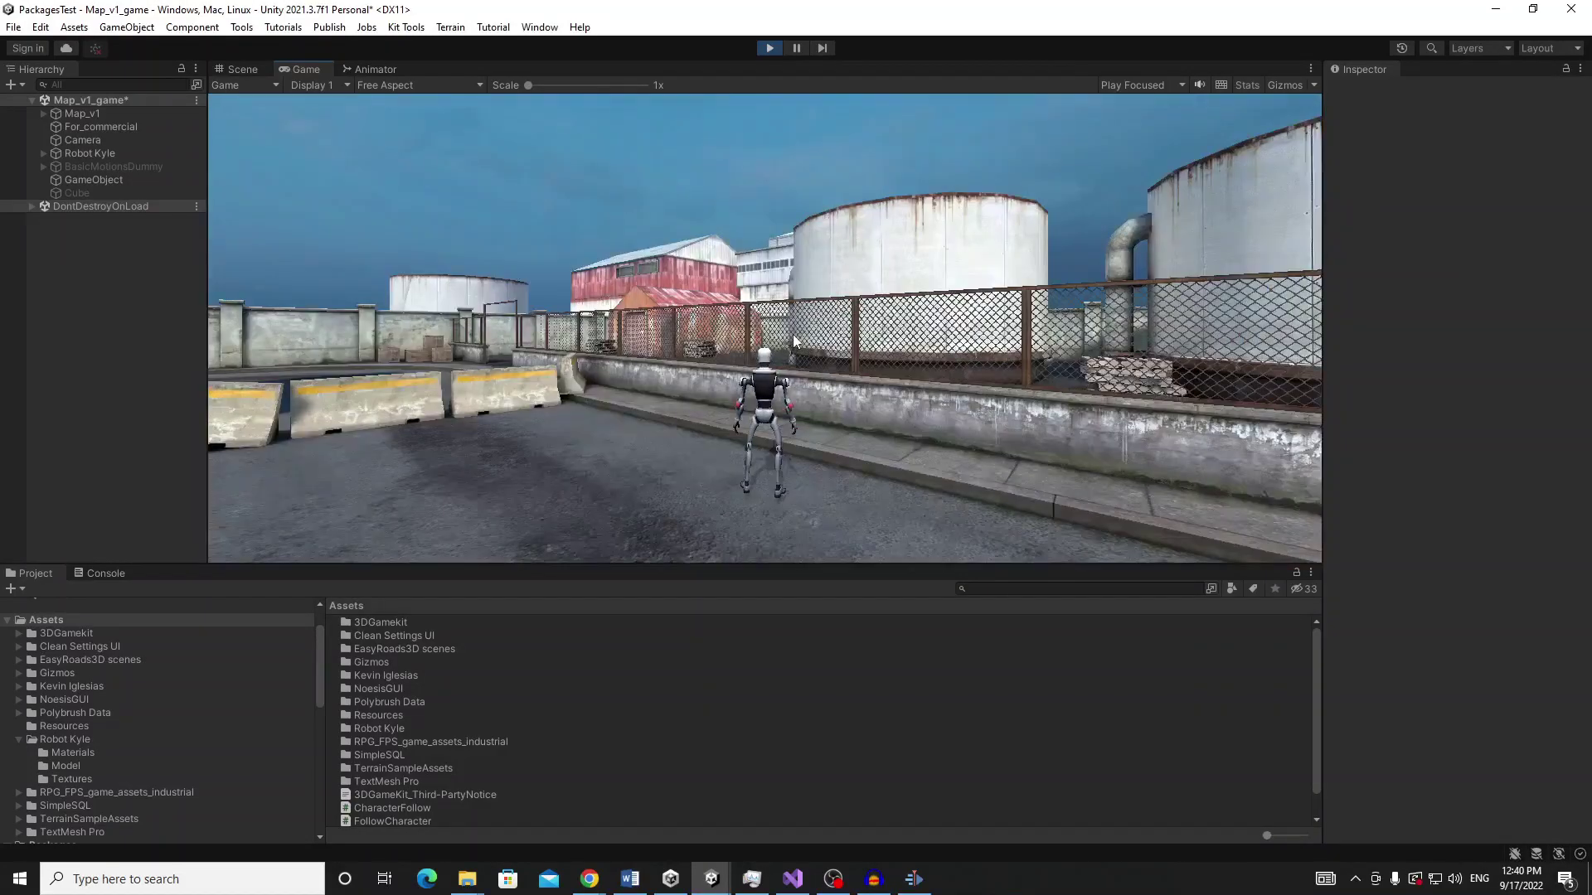
Move Robot Kyle around briefly, then stop the running game
key(w)
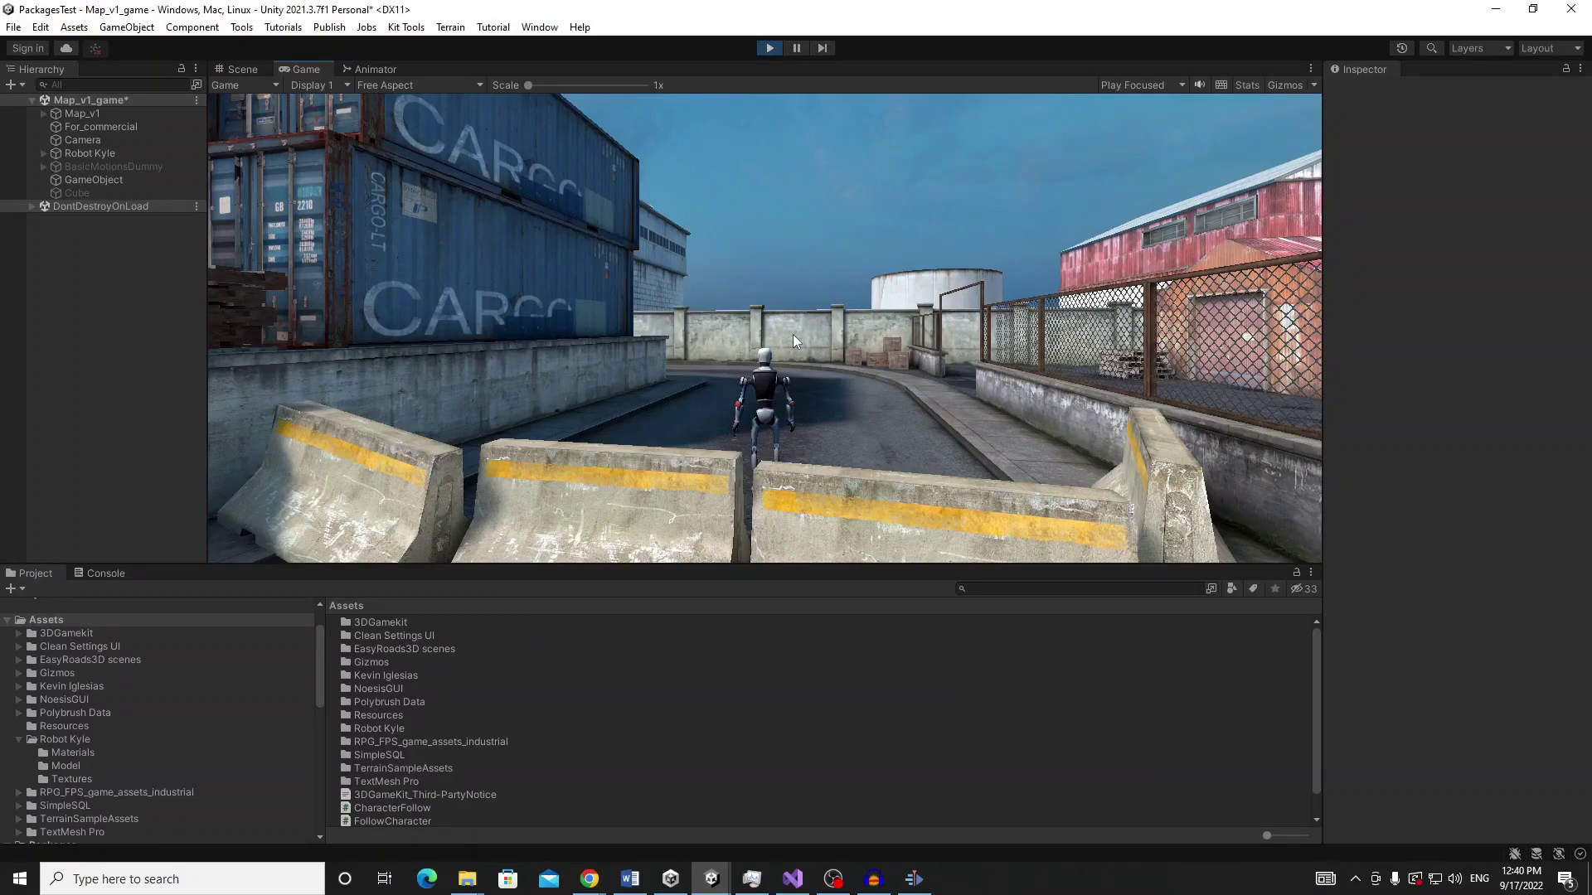
key(d)
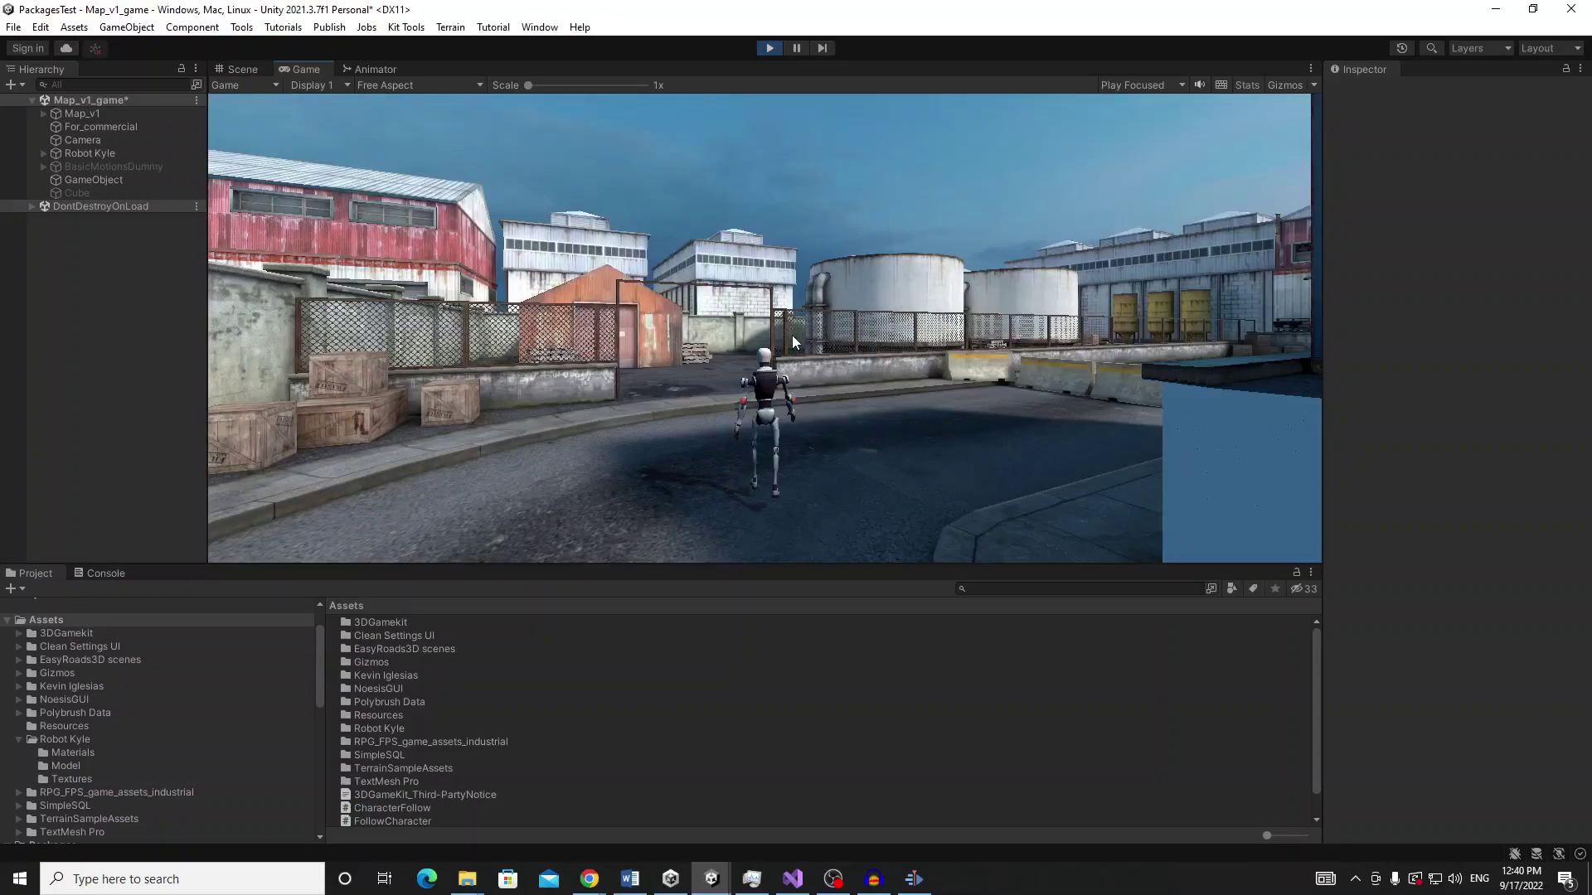
click(768, 47)
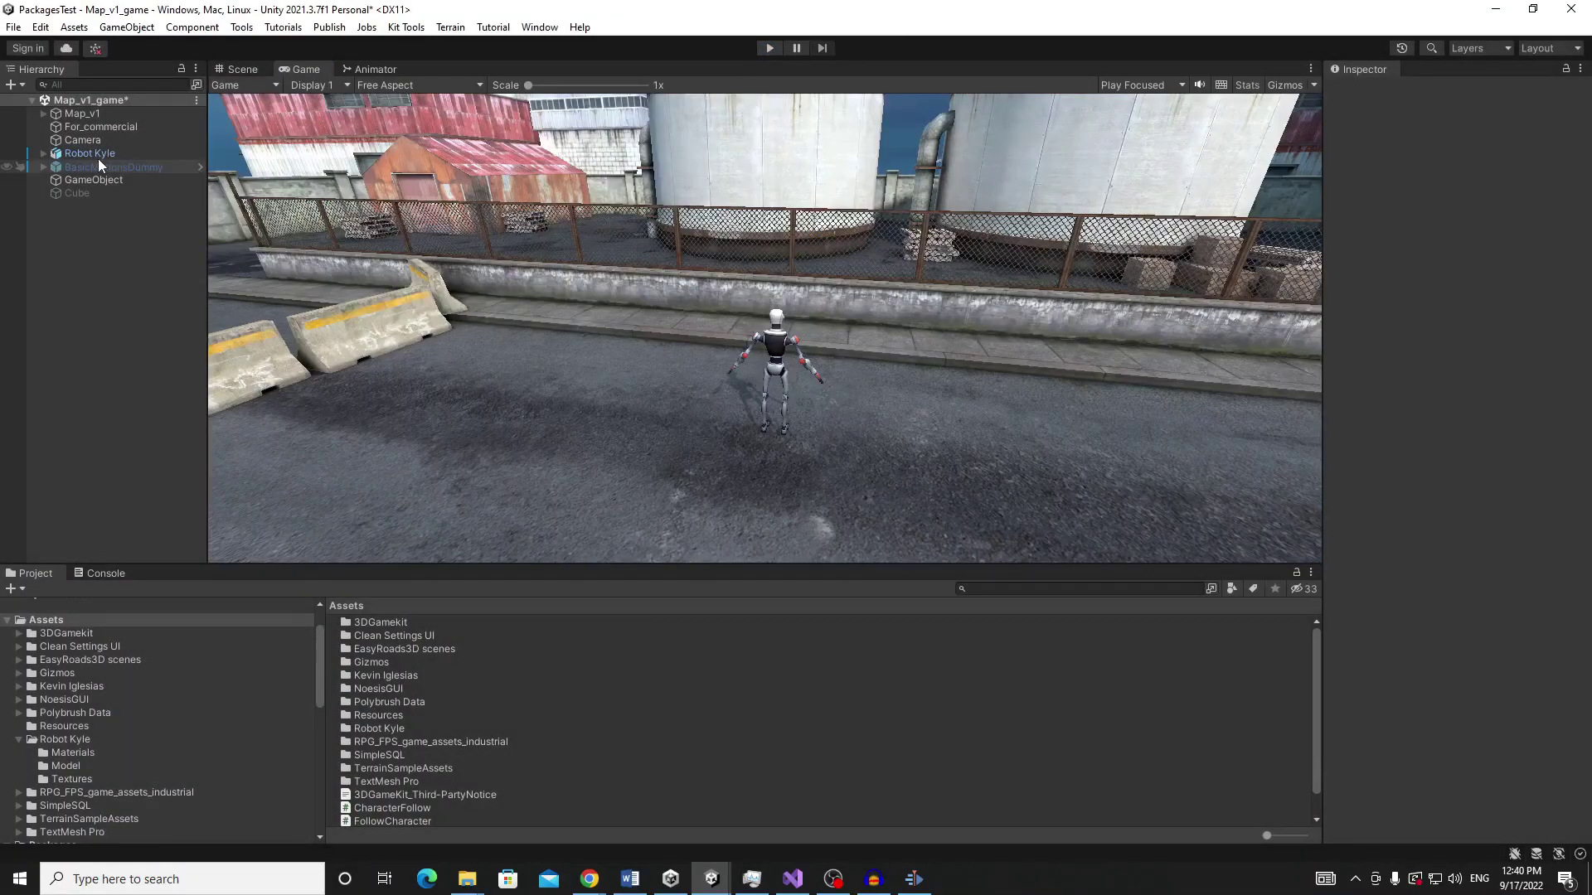
Add a new CameraFollow script component to the Camera object
click(82, 139)
click(1449, 709)
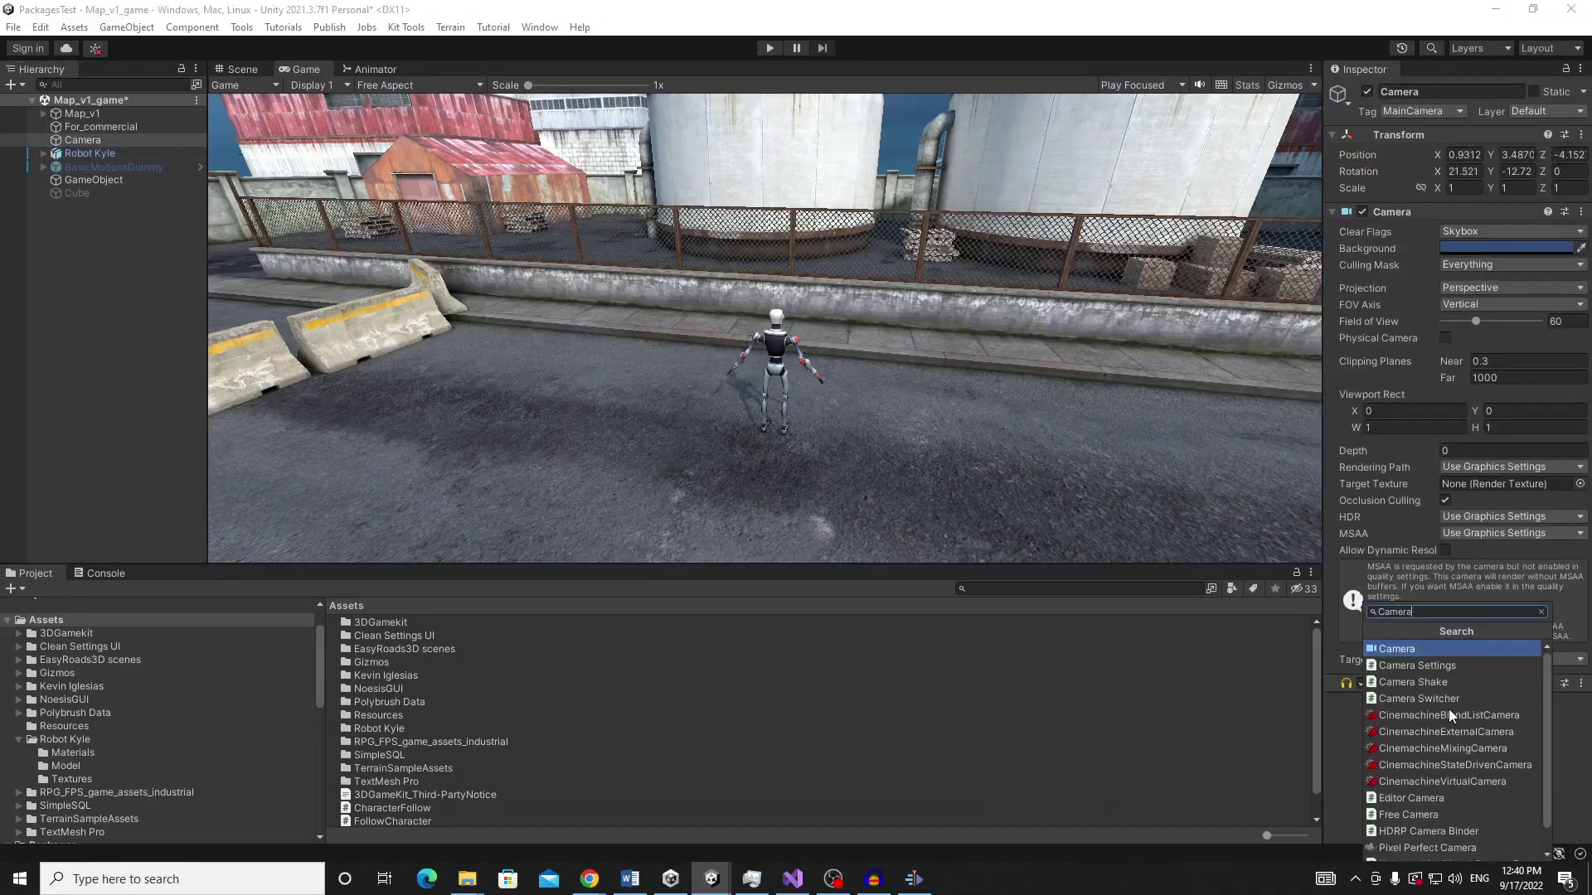
text(CameraFol)
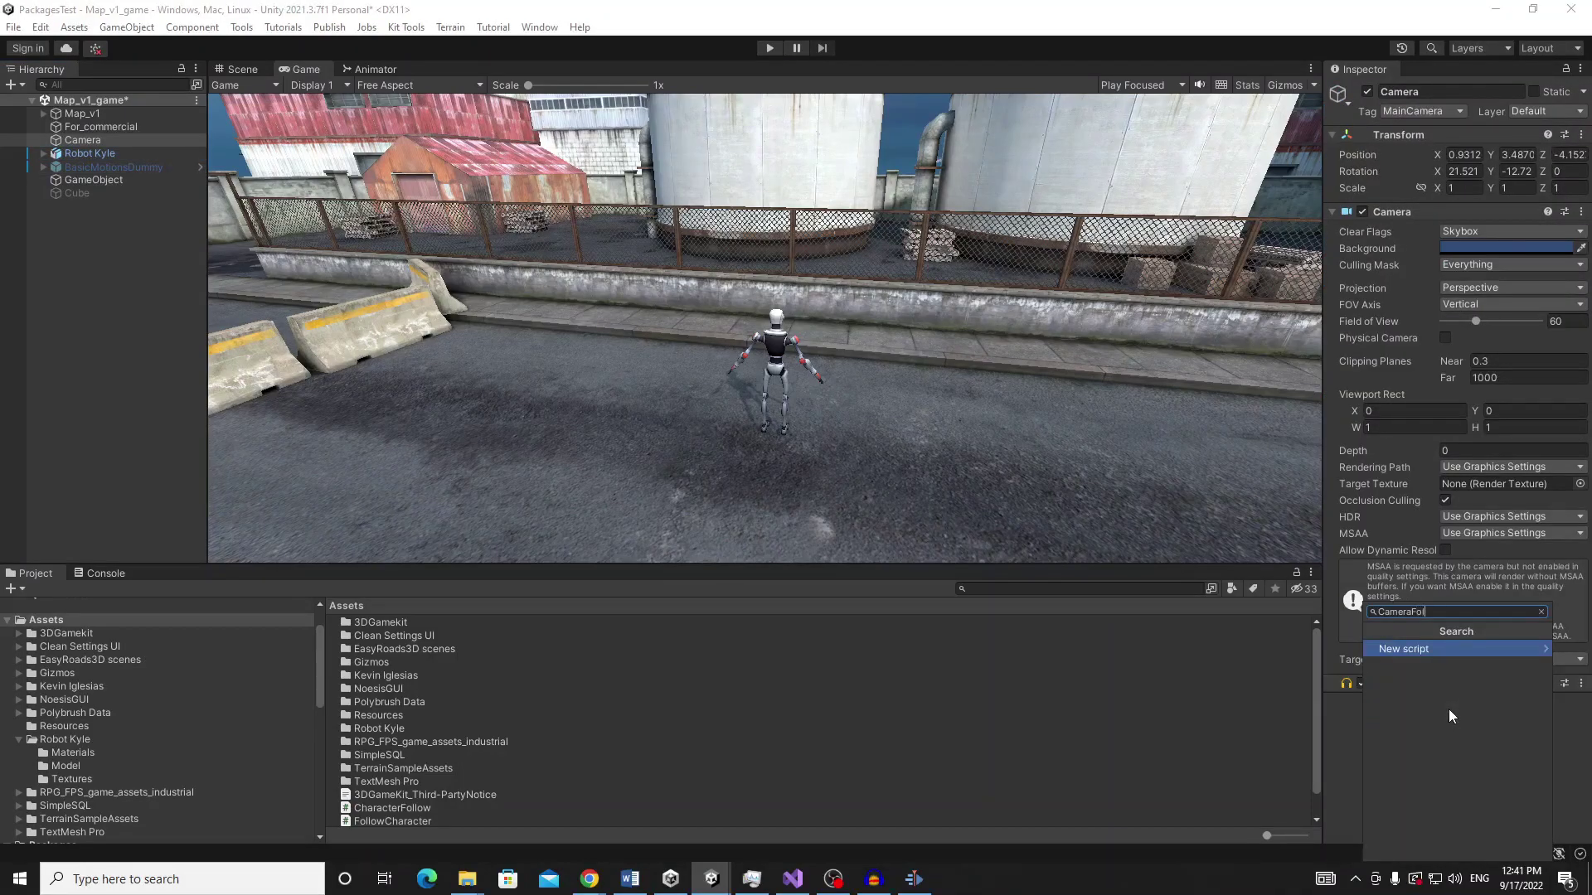
text(low)
key(Return)
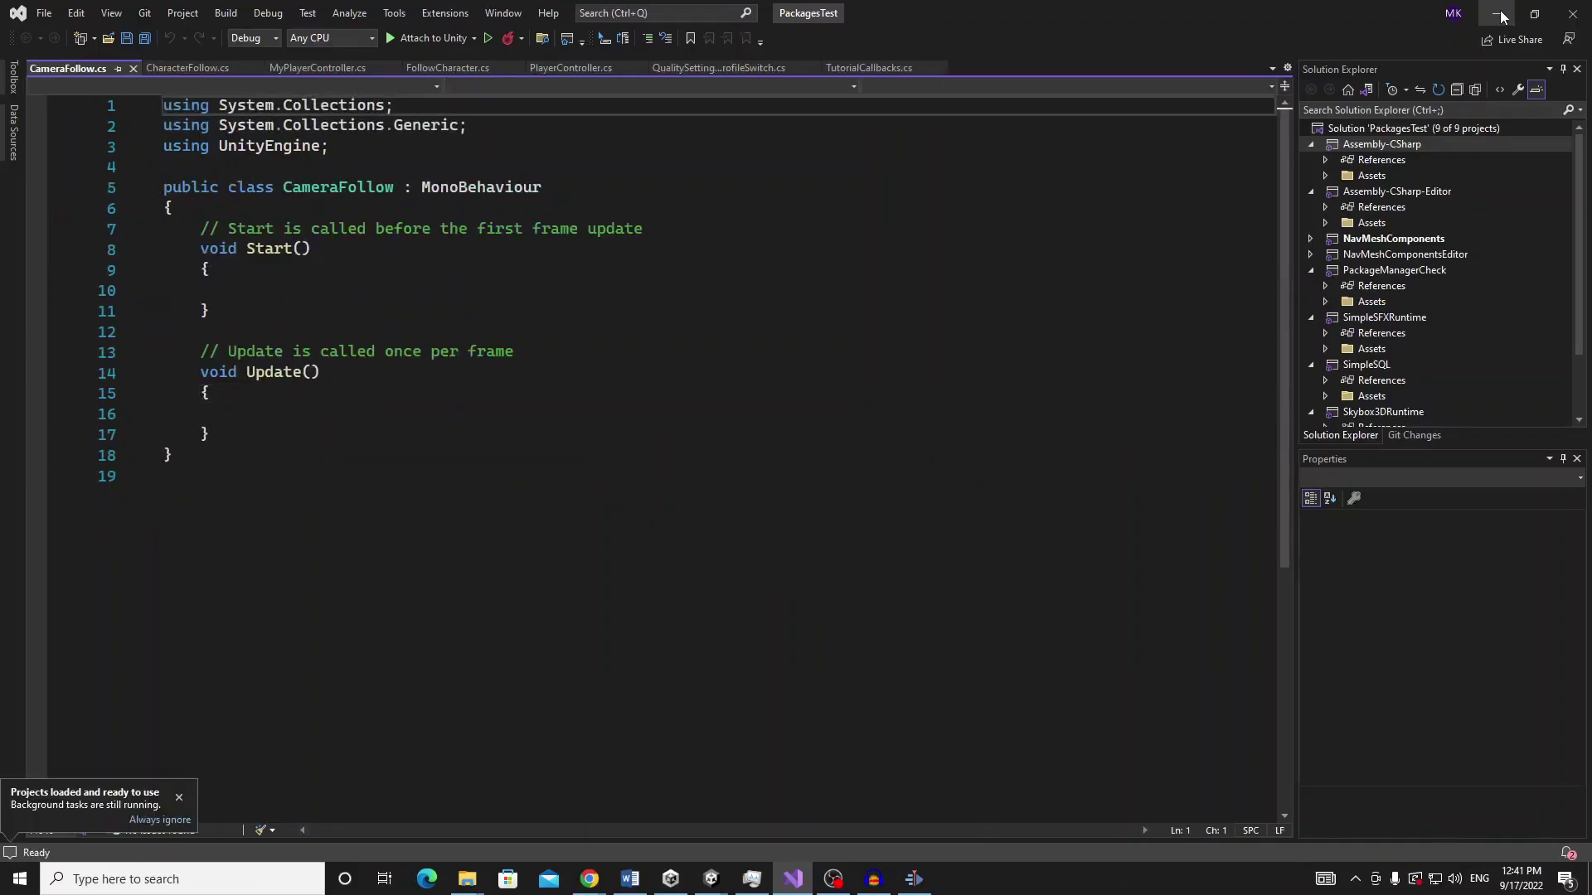
Replace the Start comment with a 'public GameObject player;' field
click(539, 256)
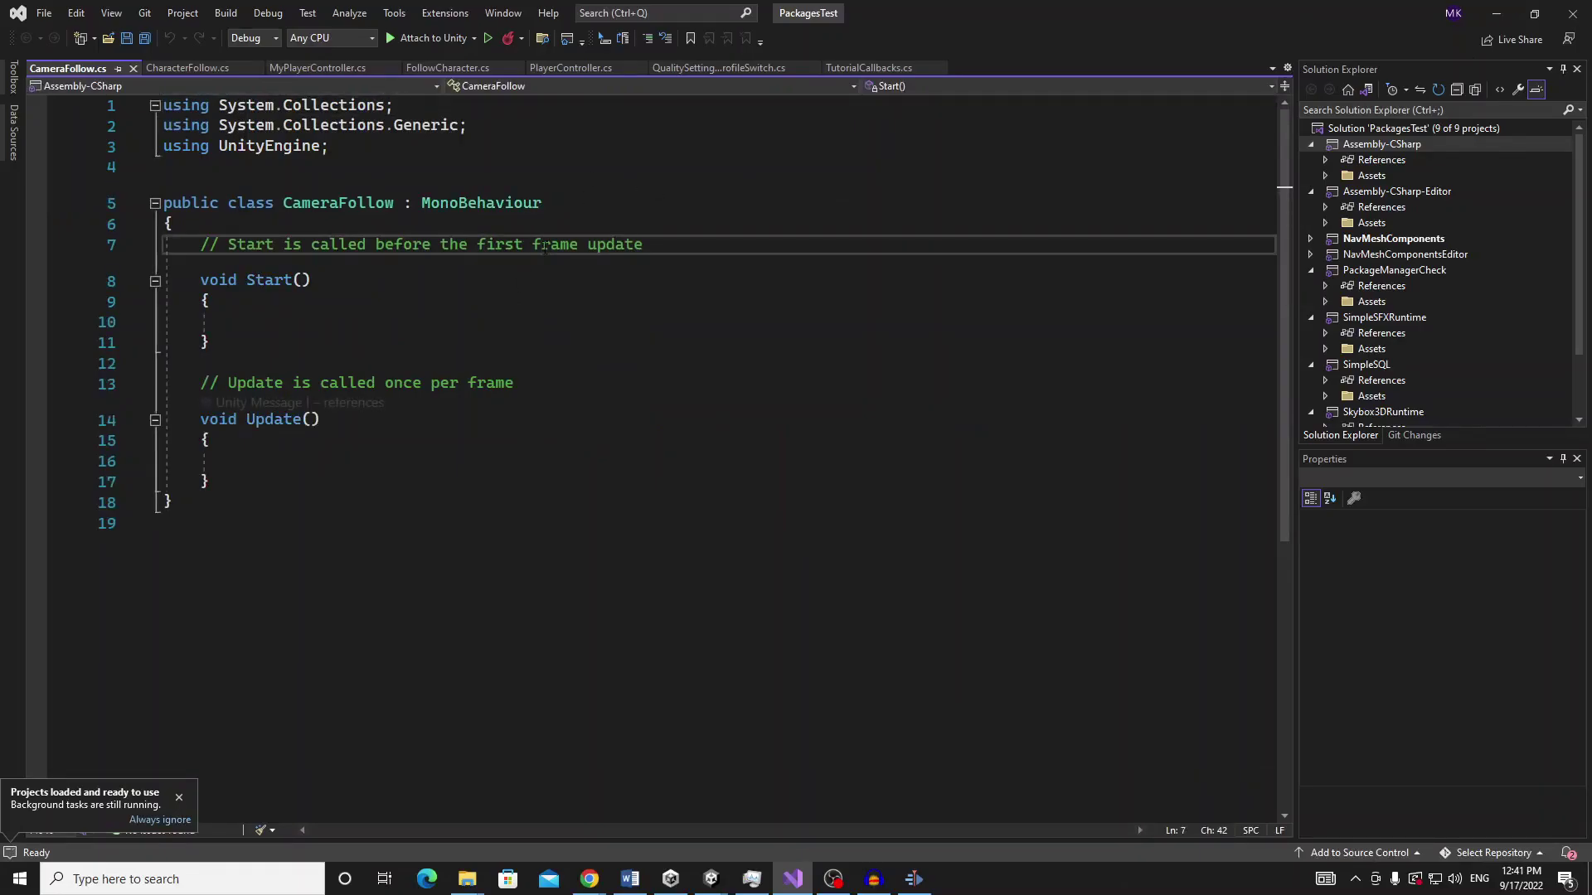
key(shift+Home)
key(BackSpace)
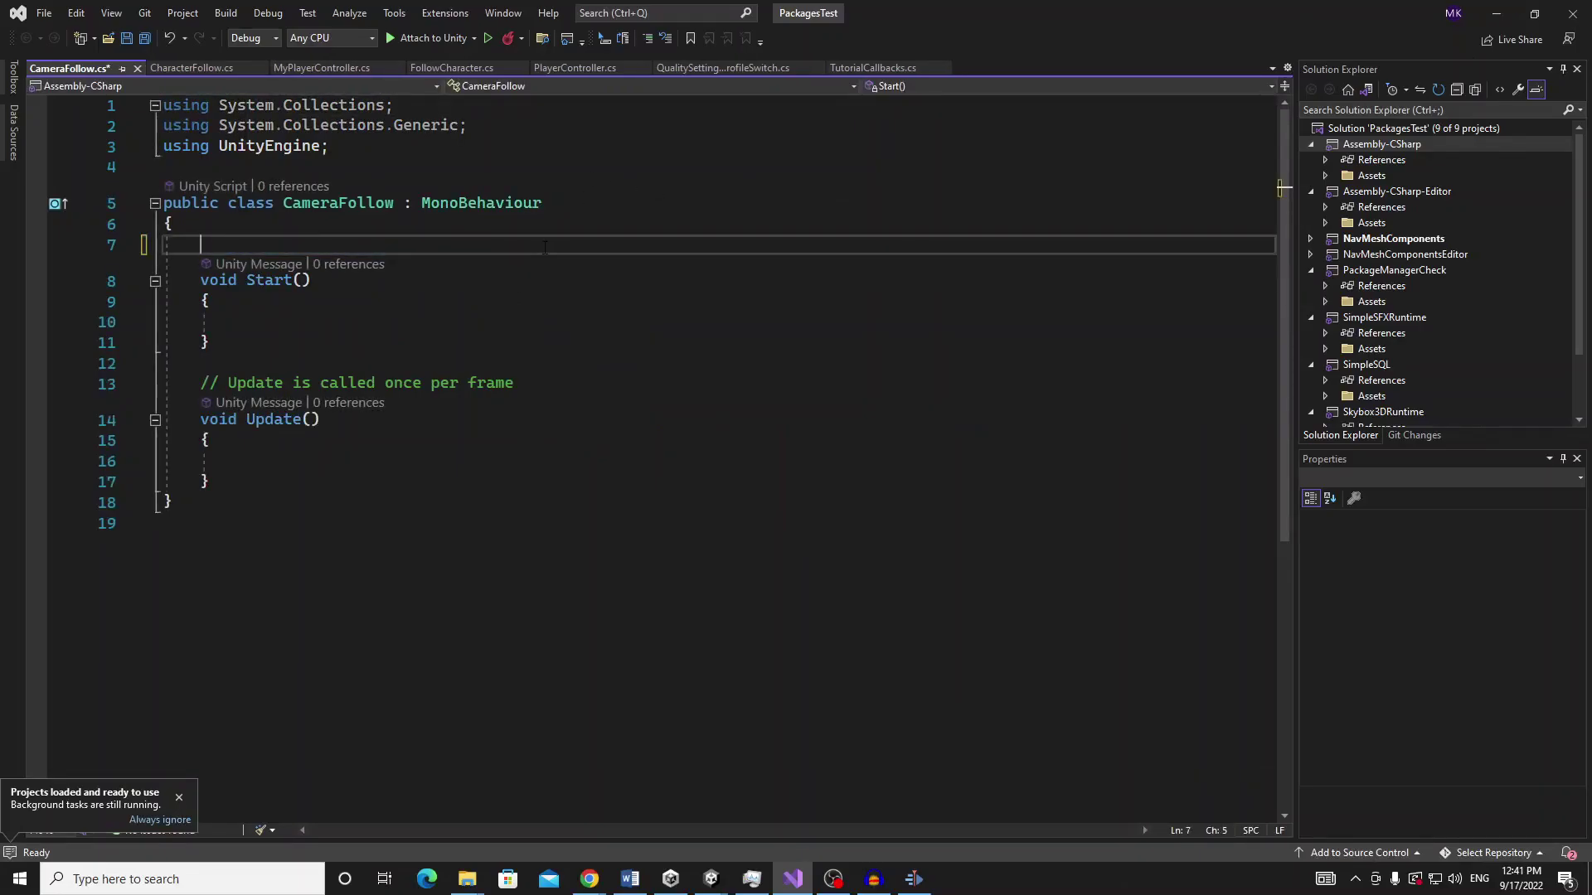
text(public )
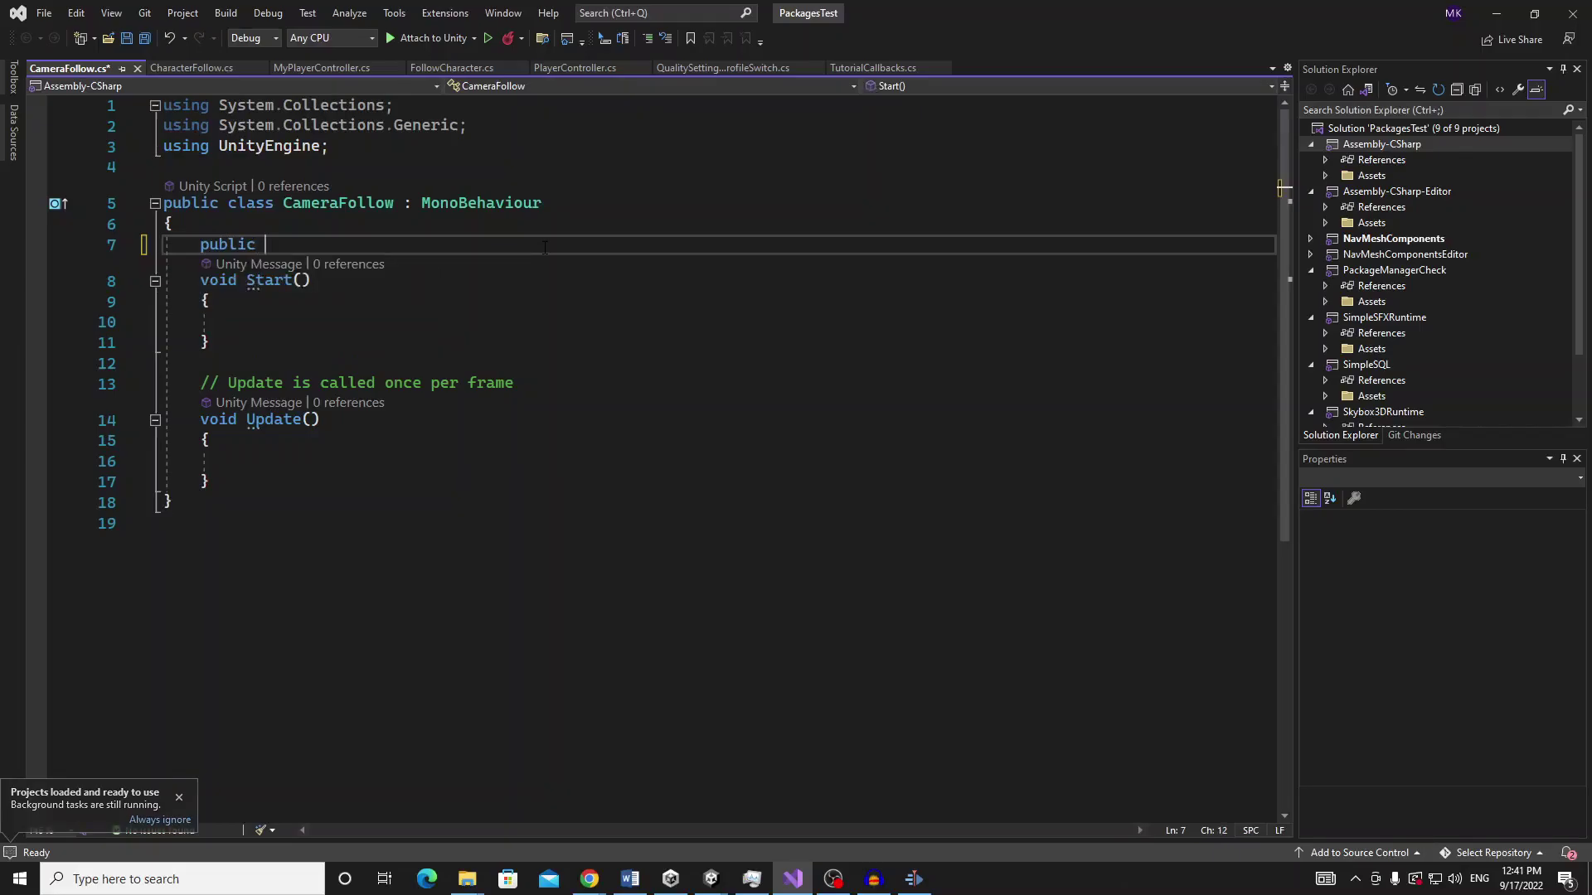
text(Game)
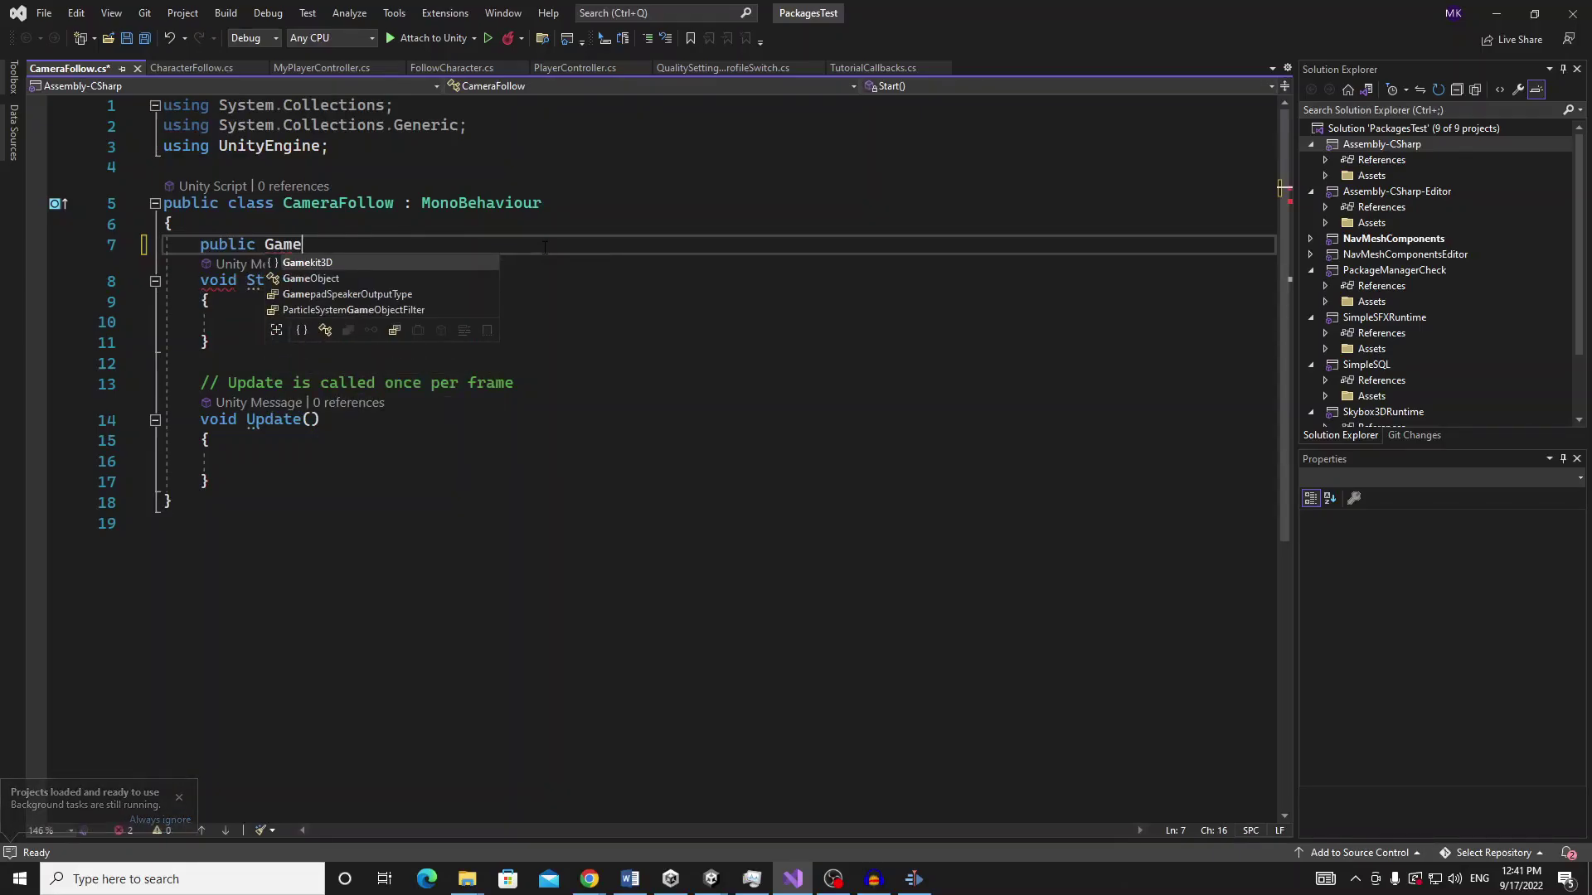
text(Object )
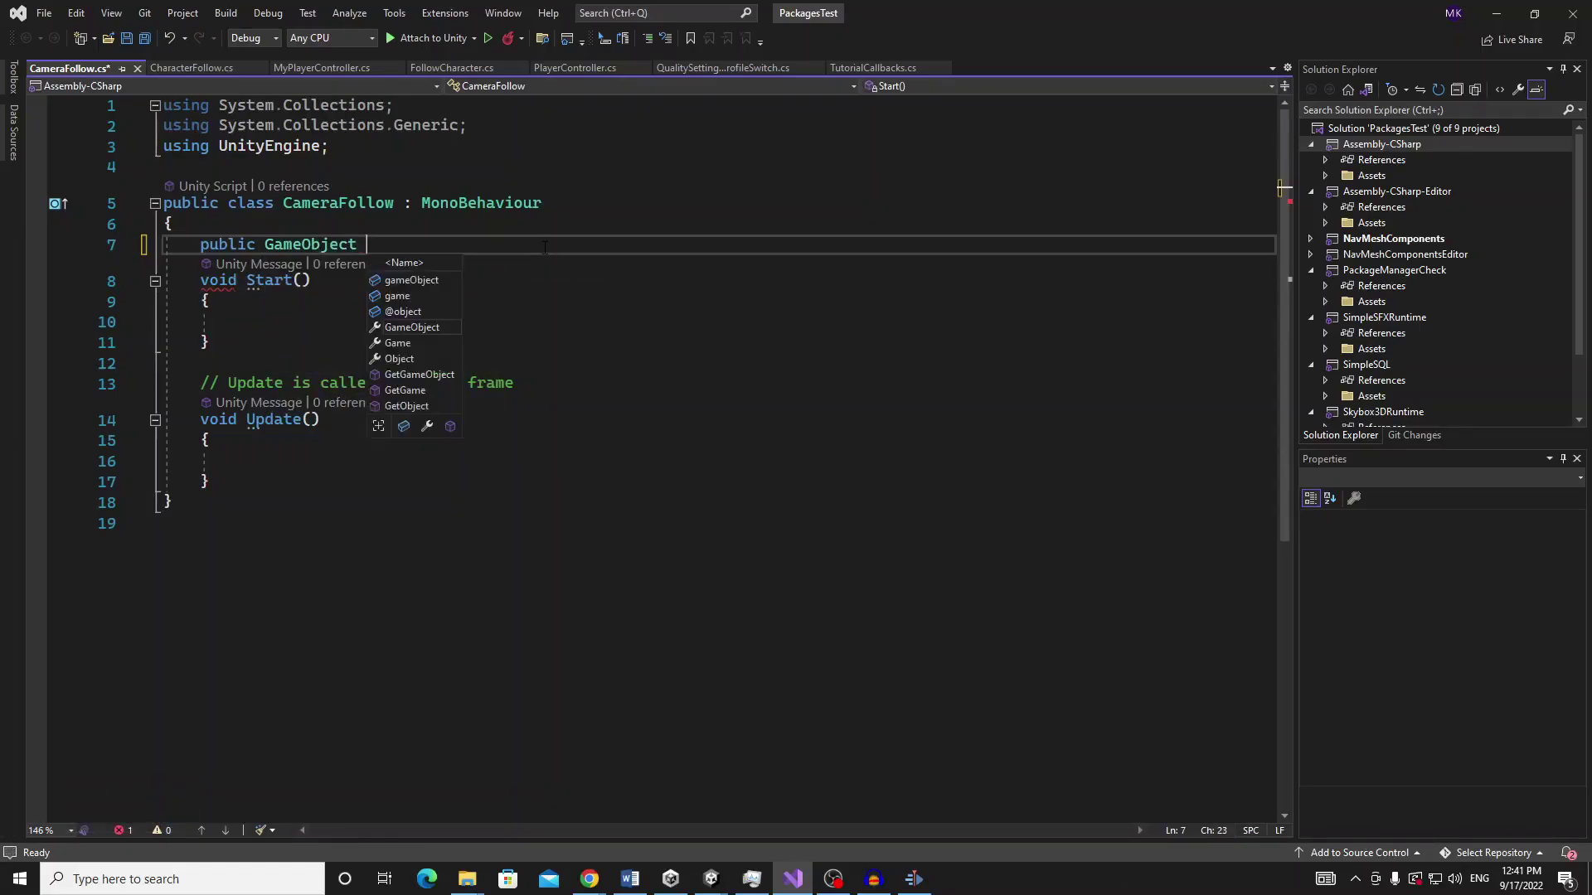
text(player;)
Move the caret down to the end of the Update comment line
key(Down)
key(Down)
key(Down)
key(Down)
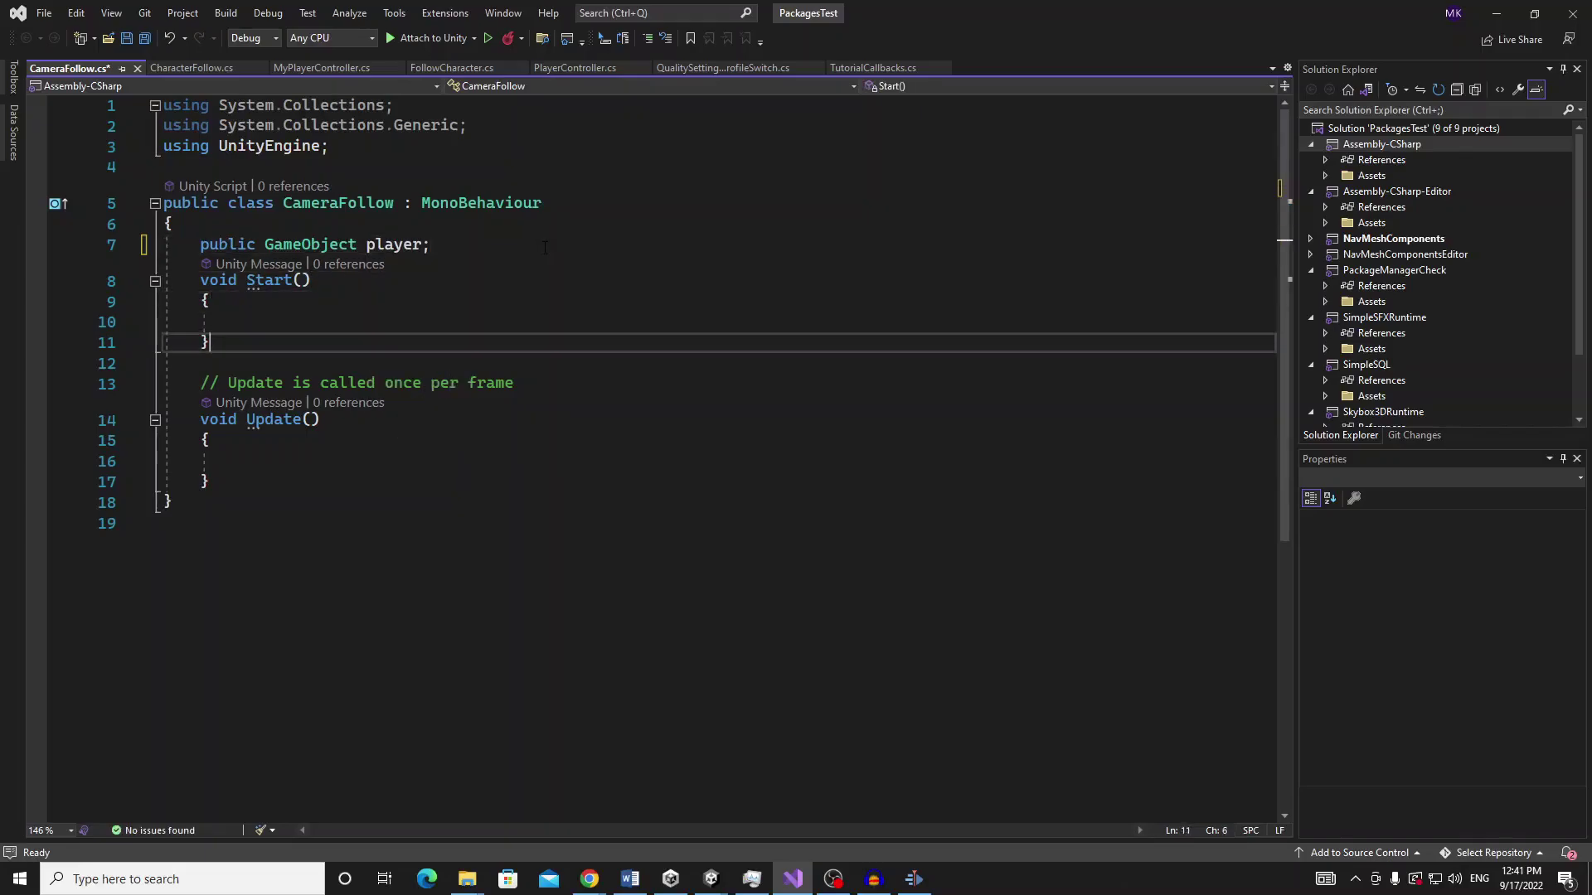
key(Down)
key(Down)
key(End)
Remove the Update comment and start an empty line inside the Update method
key(shift+Home)
key(BackSpace)
key(Down)
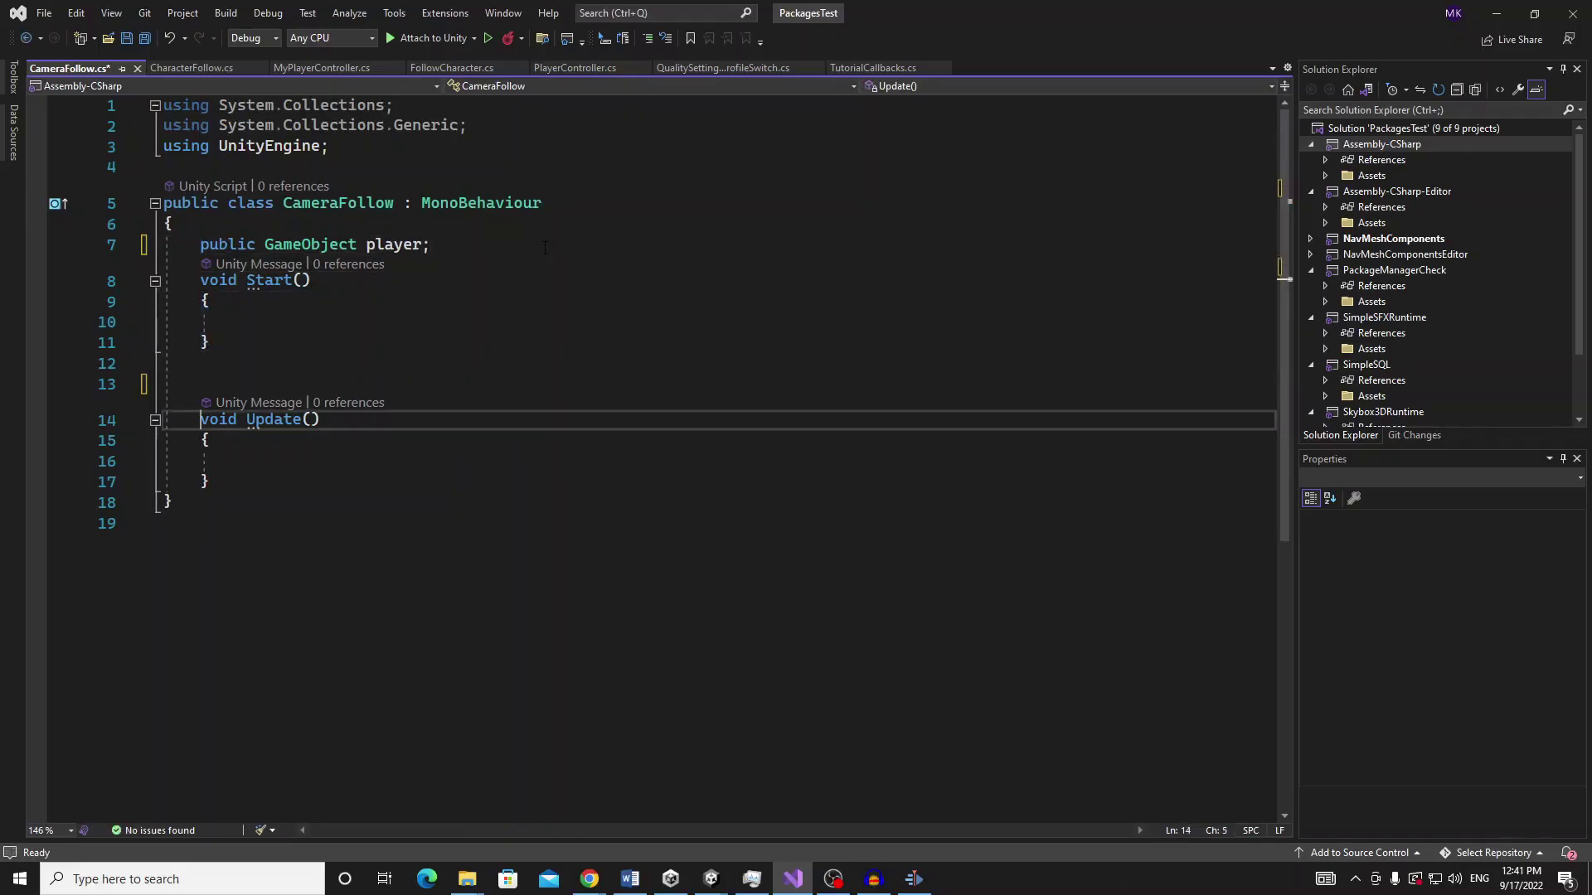
key(Down)
key(End)
key(Return)
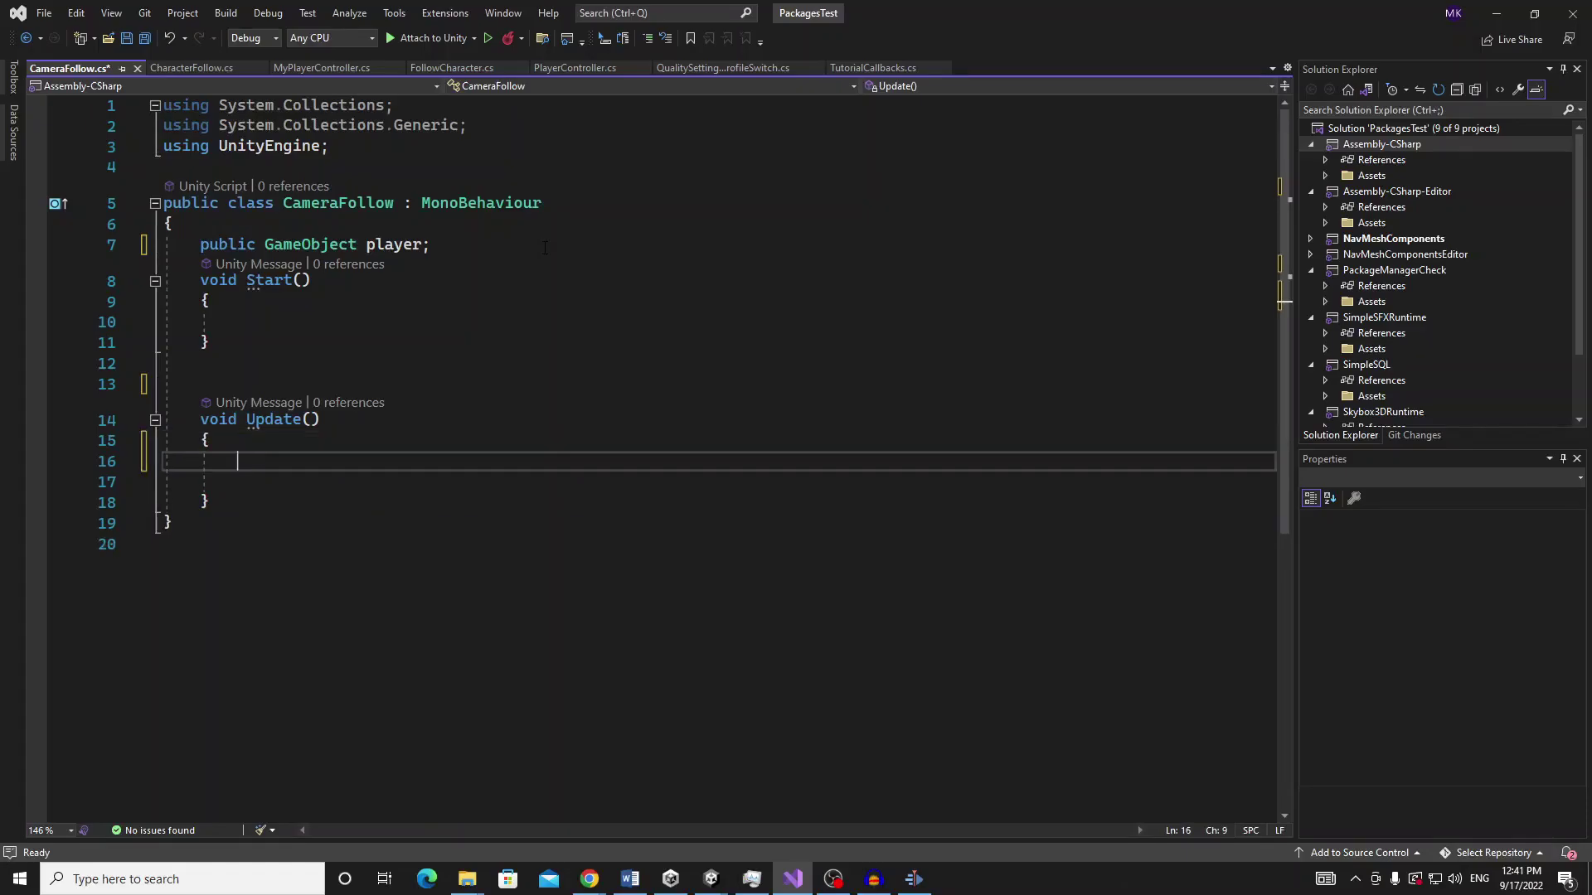
text(Tra)
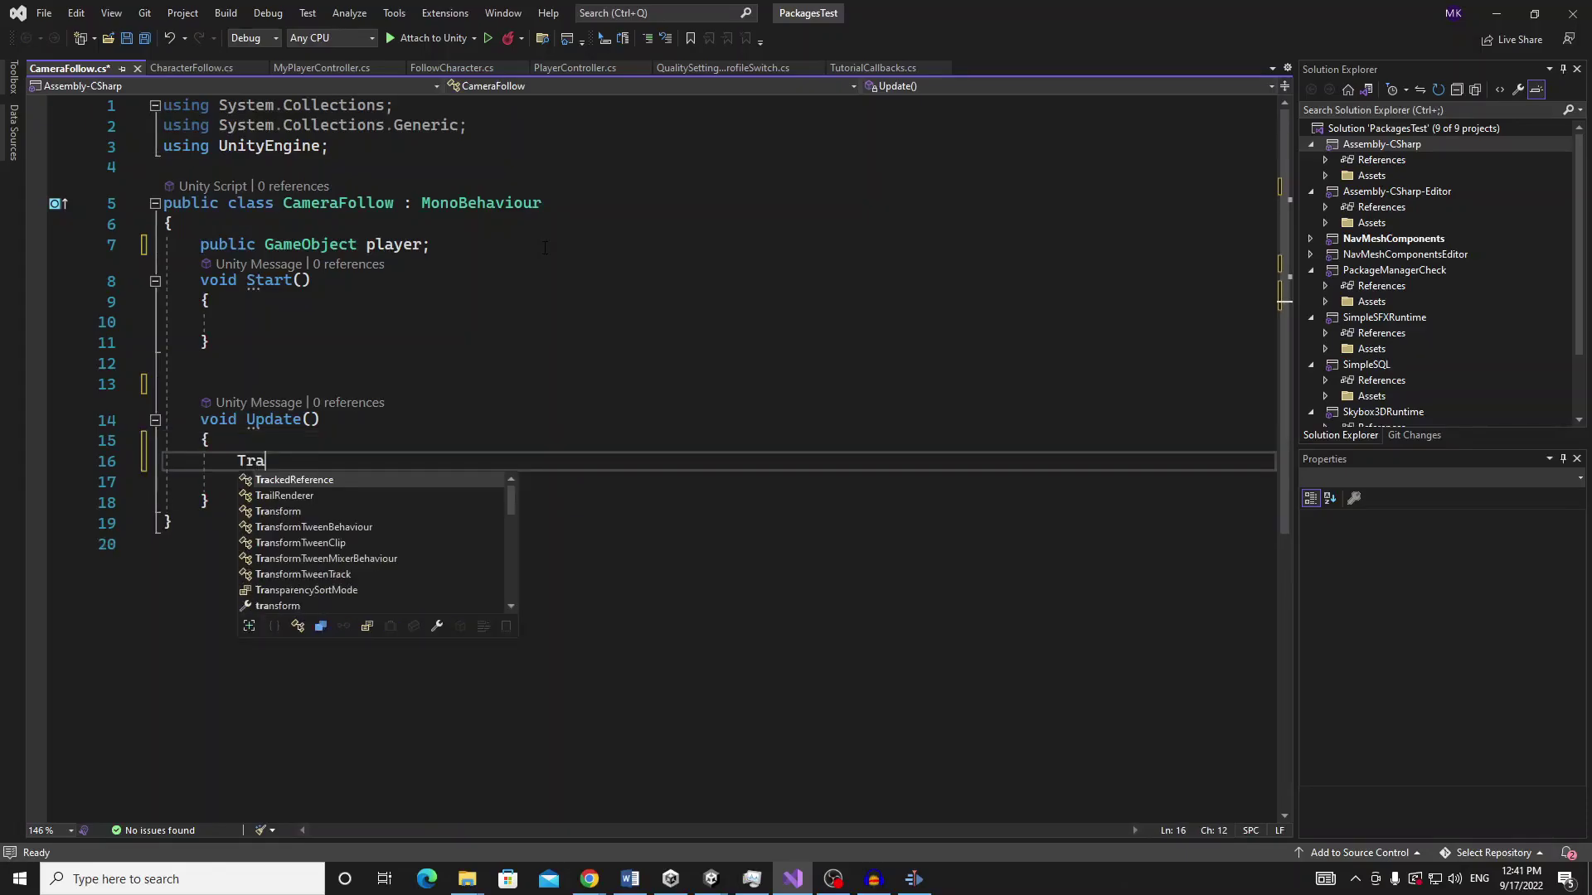
key(BackSpace)
key(BackSpace)
key(BackSpace)
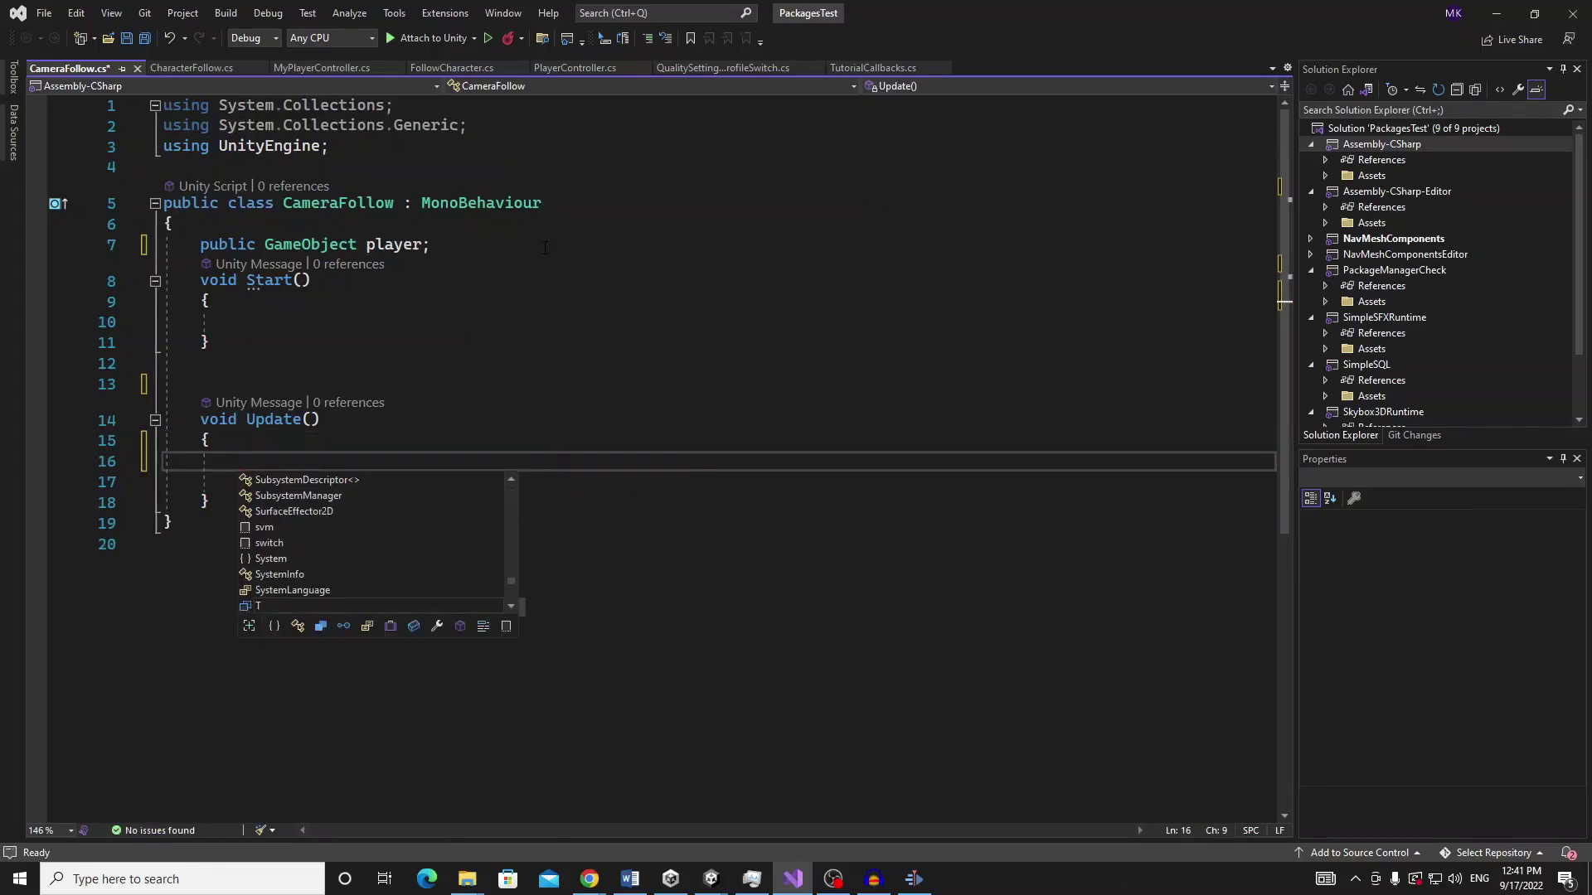
text(transform.)
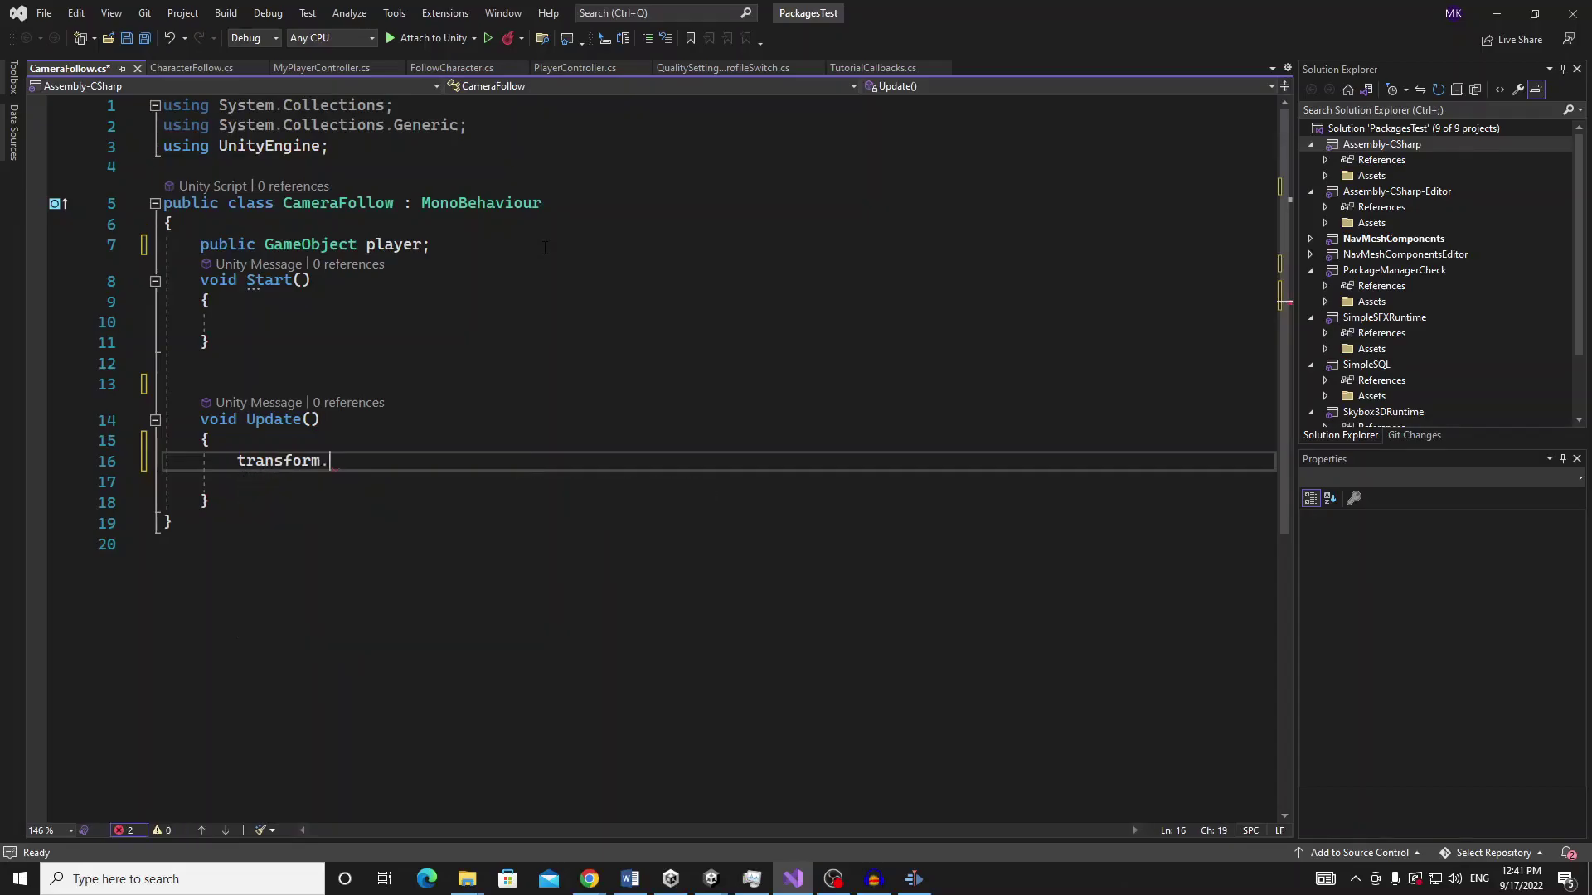
text(position = )
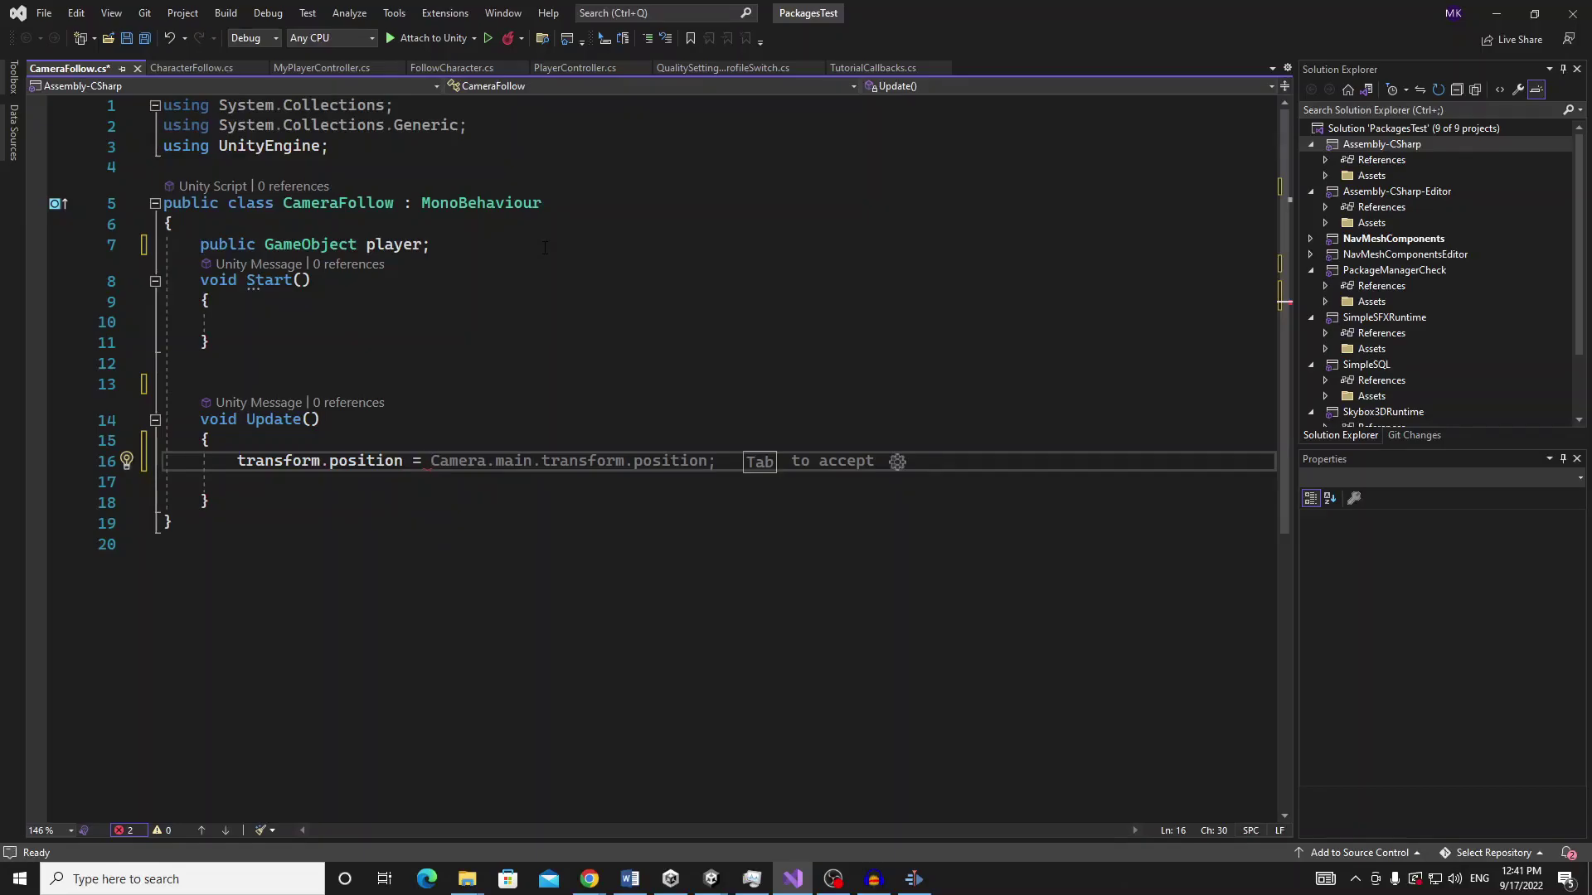
text(pla)
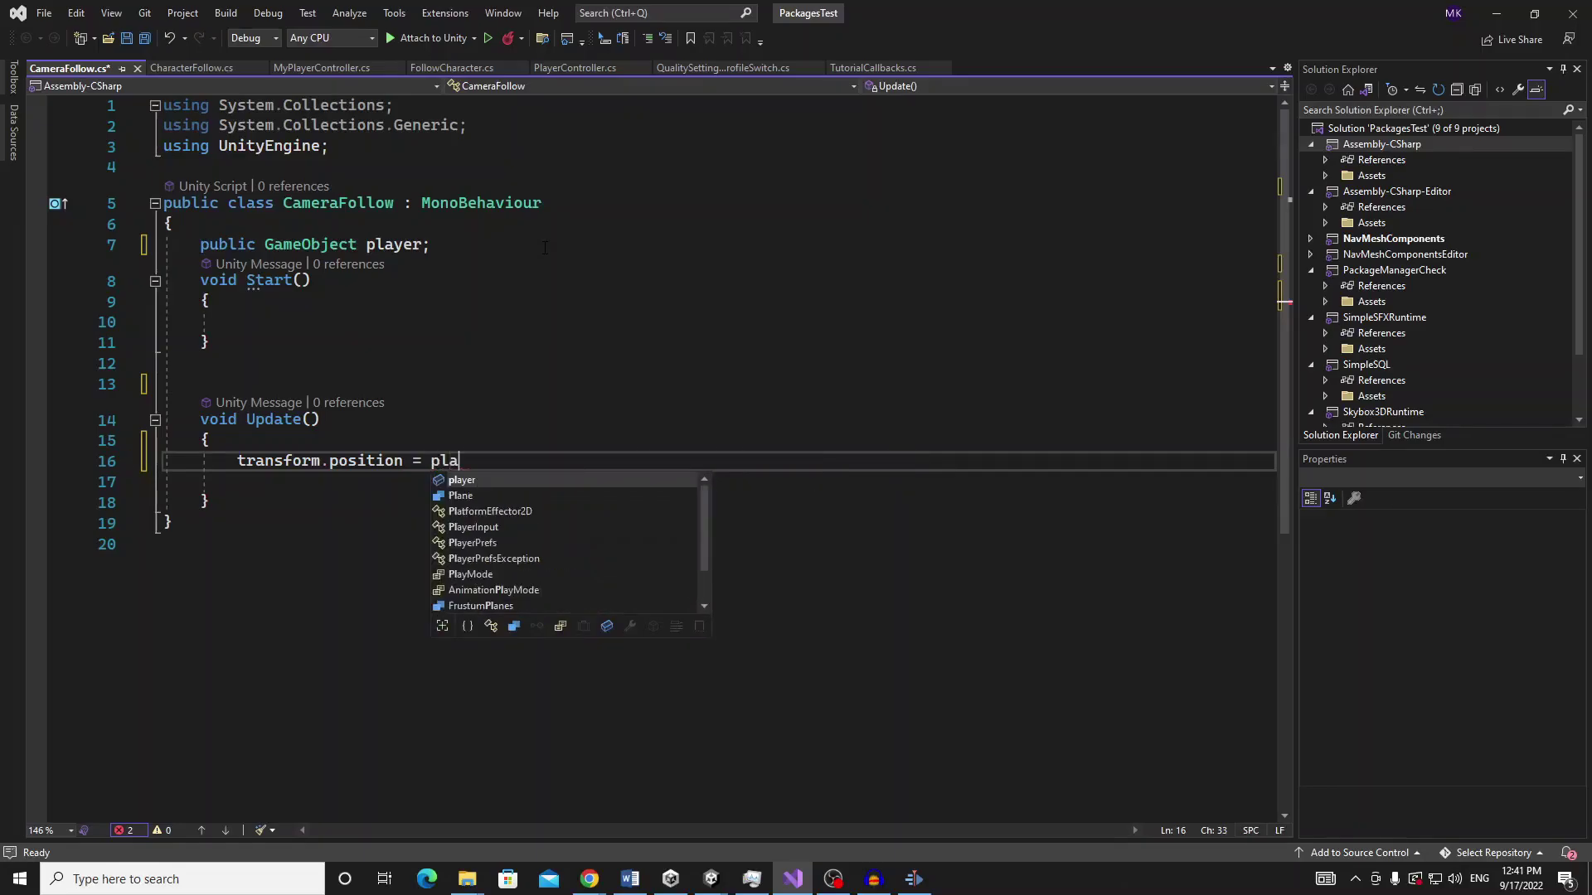
Set transform.position to player.transform.position minus player.transform.forward
key(Tab)
text(.t)
key(Tab)
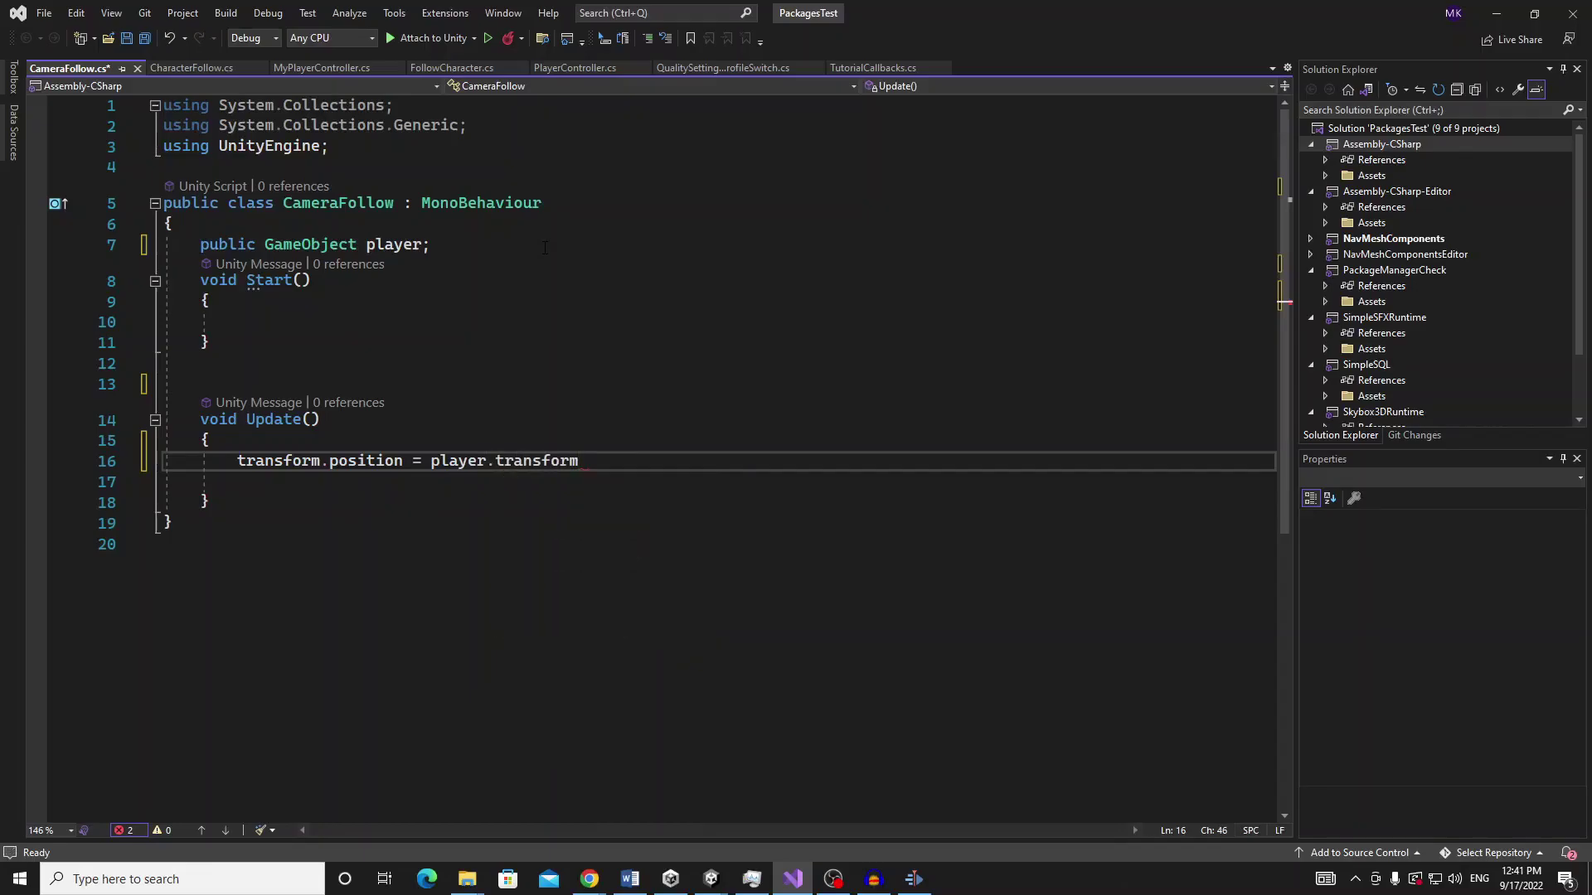
text(.p)
key(Tab)
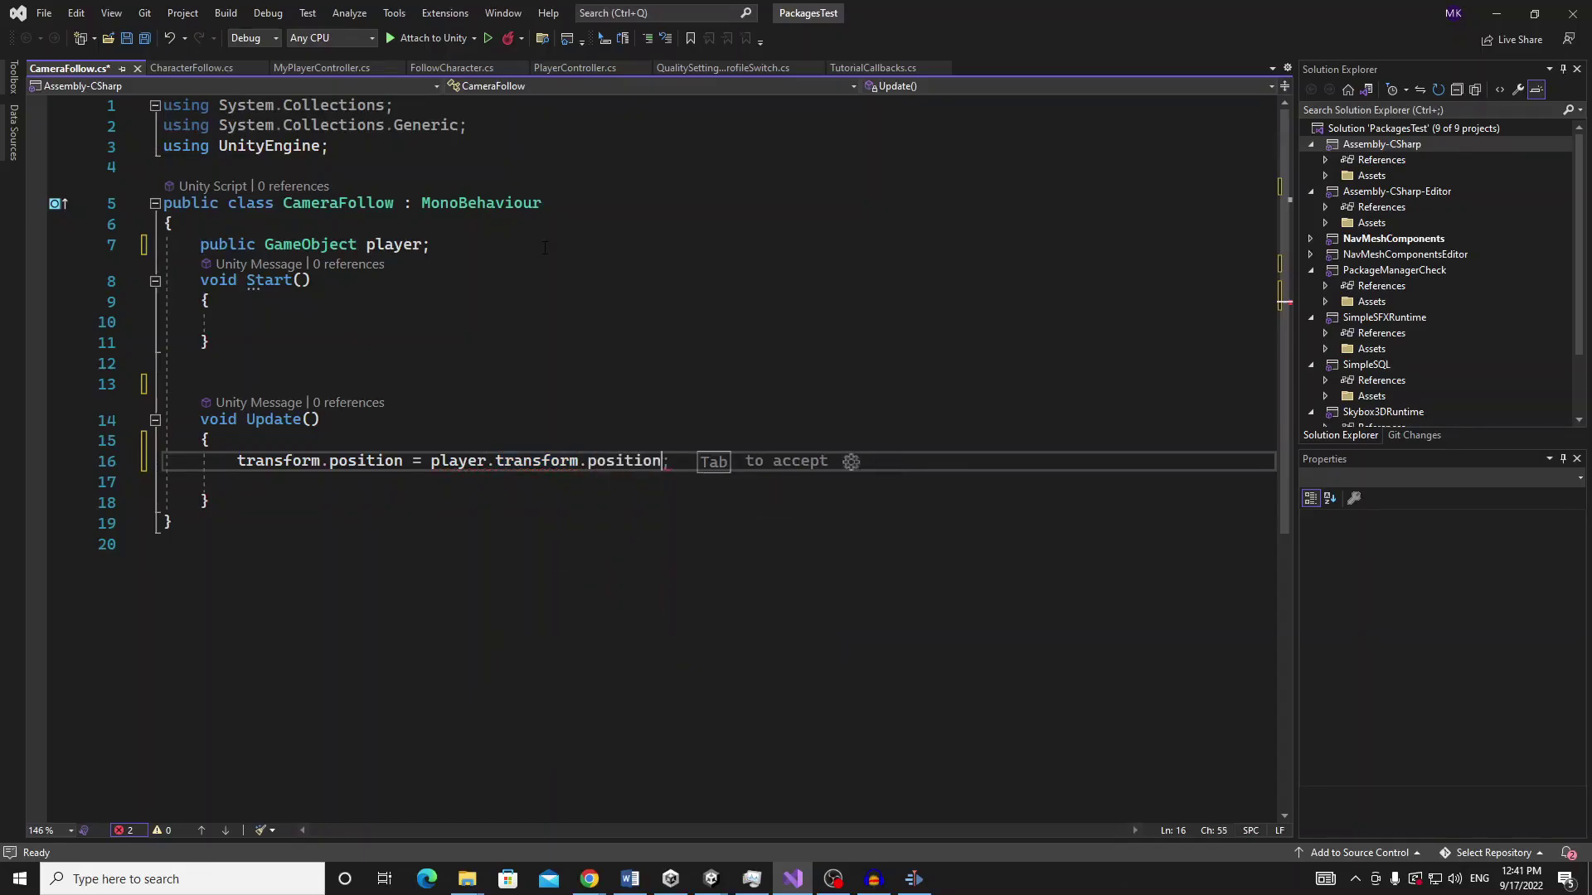
text( - )
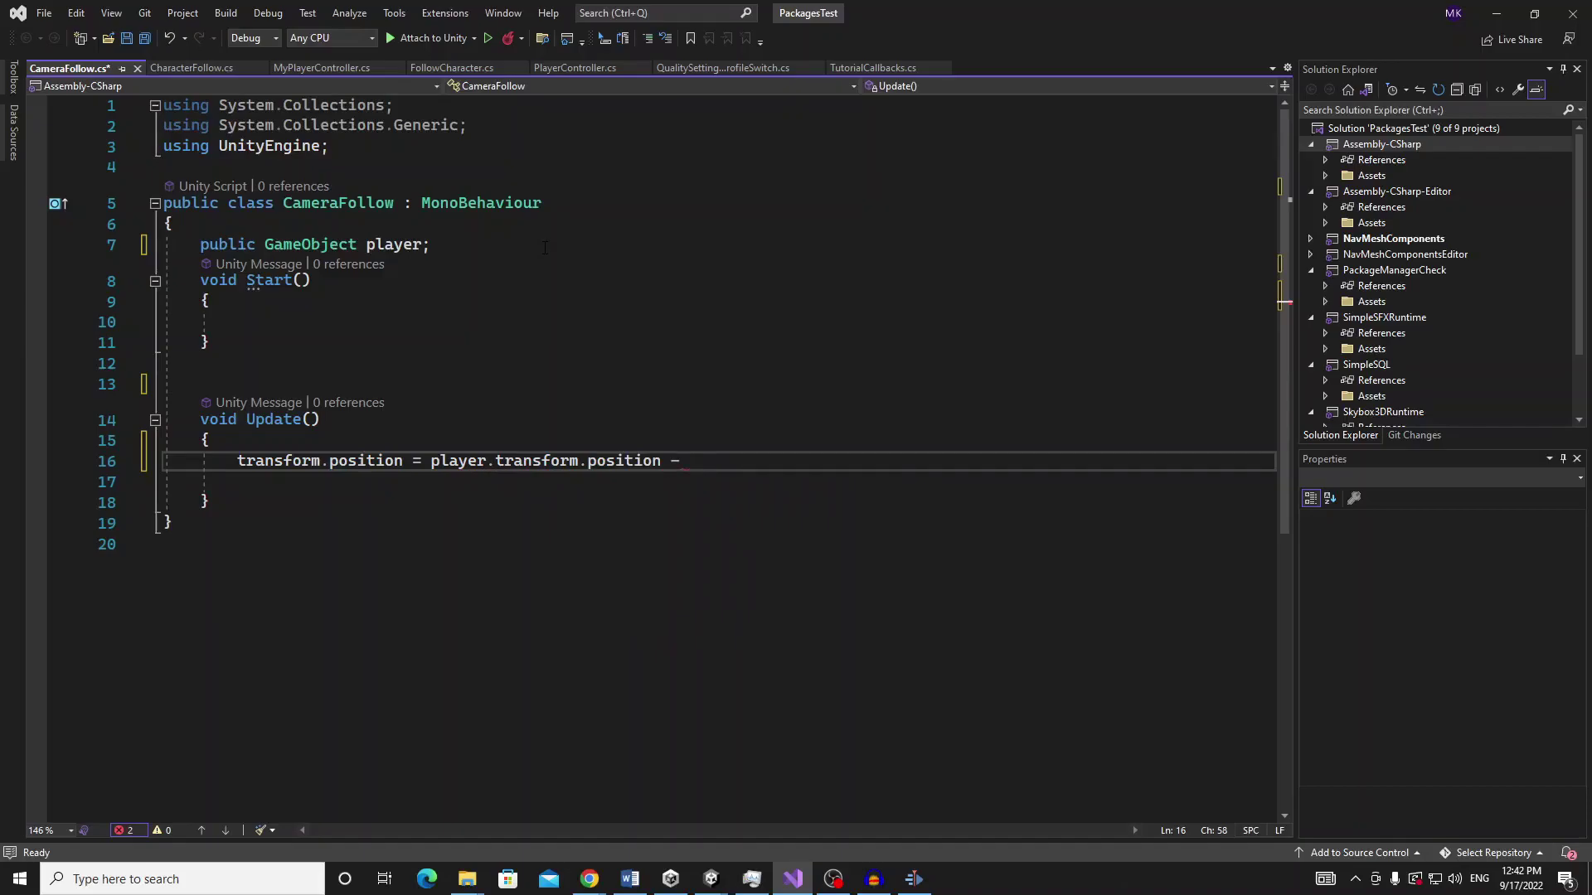
text(pla)
key(Tab)
text(.)
text(tra)
key(Tab)
text(.f)
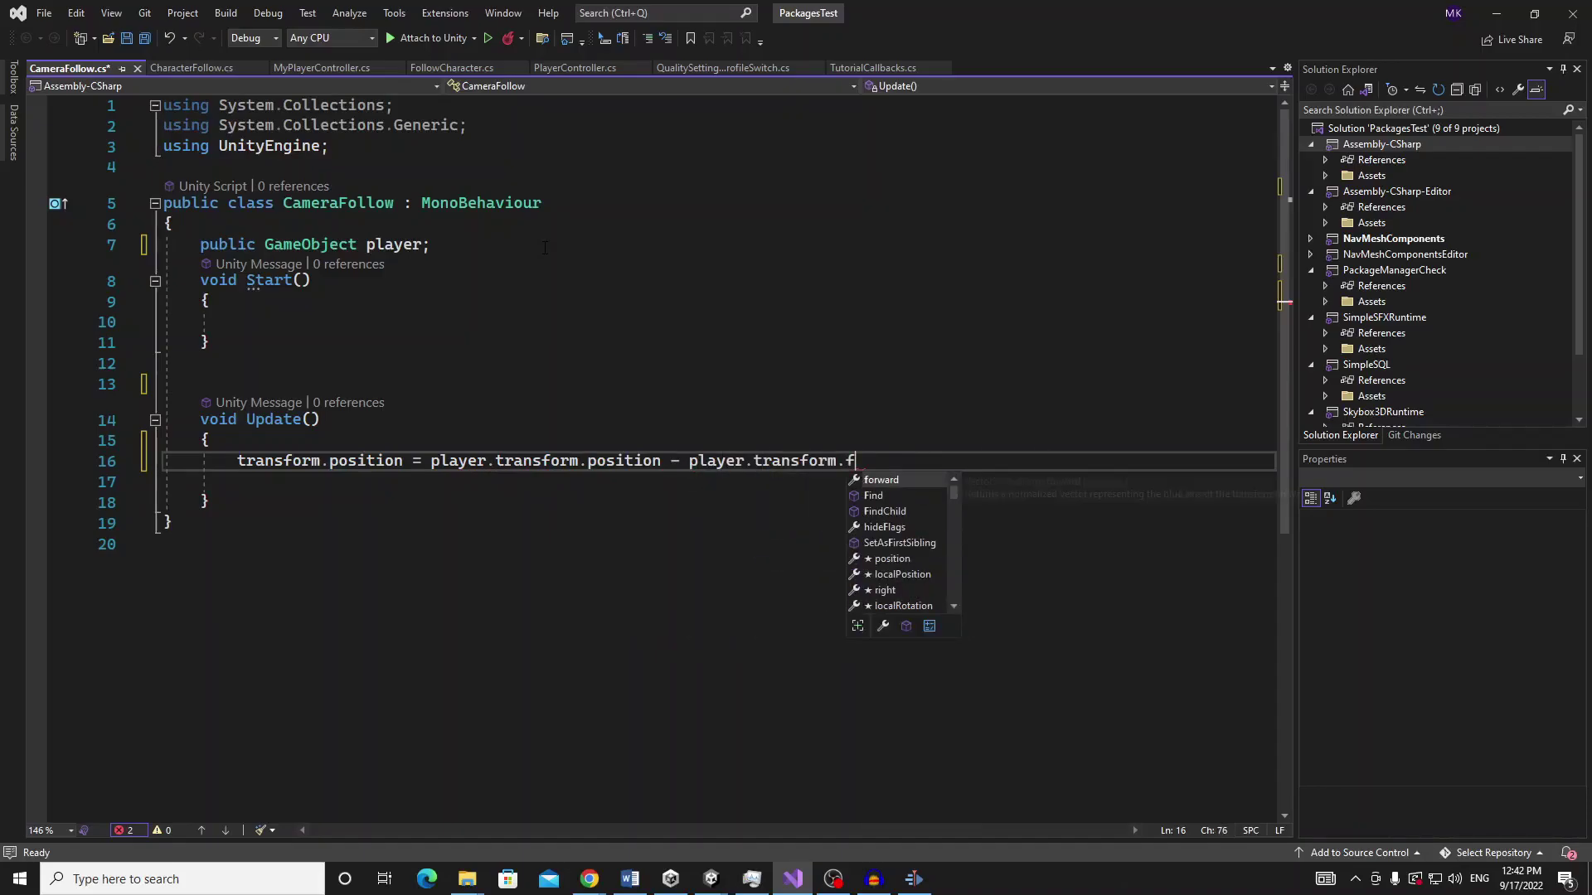
key(Tab)
text(;)
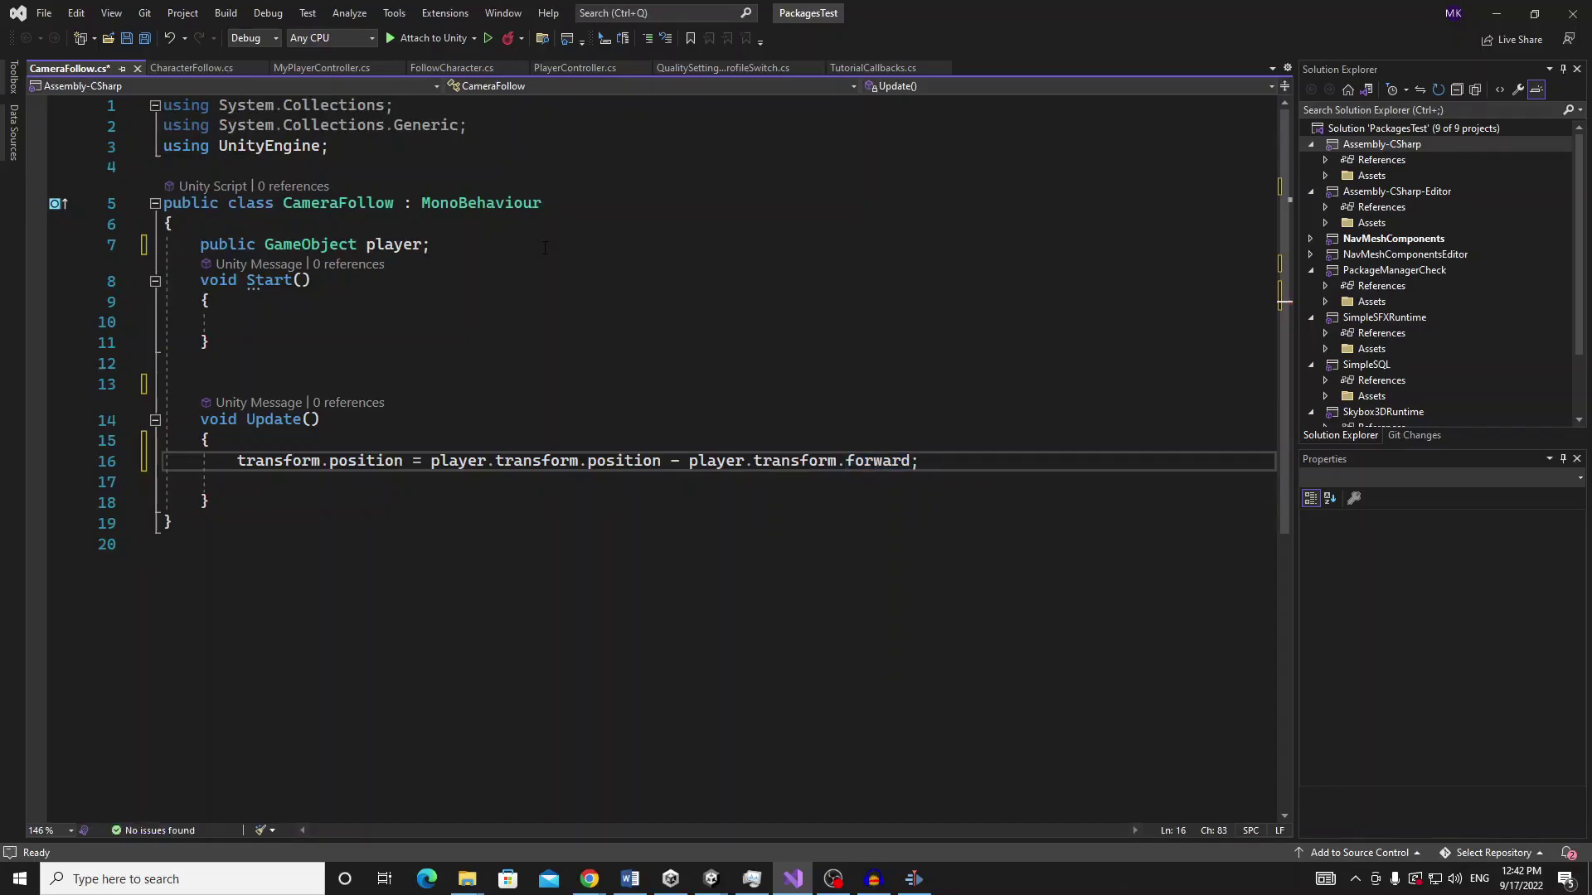
Add transform.LookAt(player.transform.position) on the next line and save the script
key(Return)
text(tran)
key(Tab)
text(.)
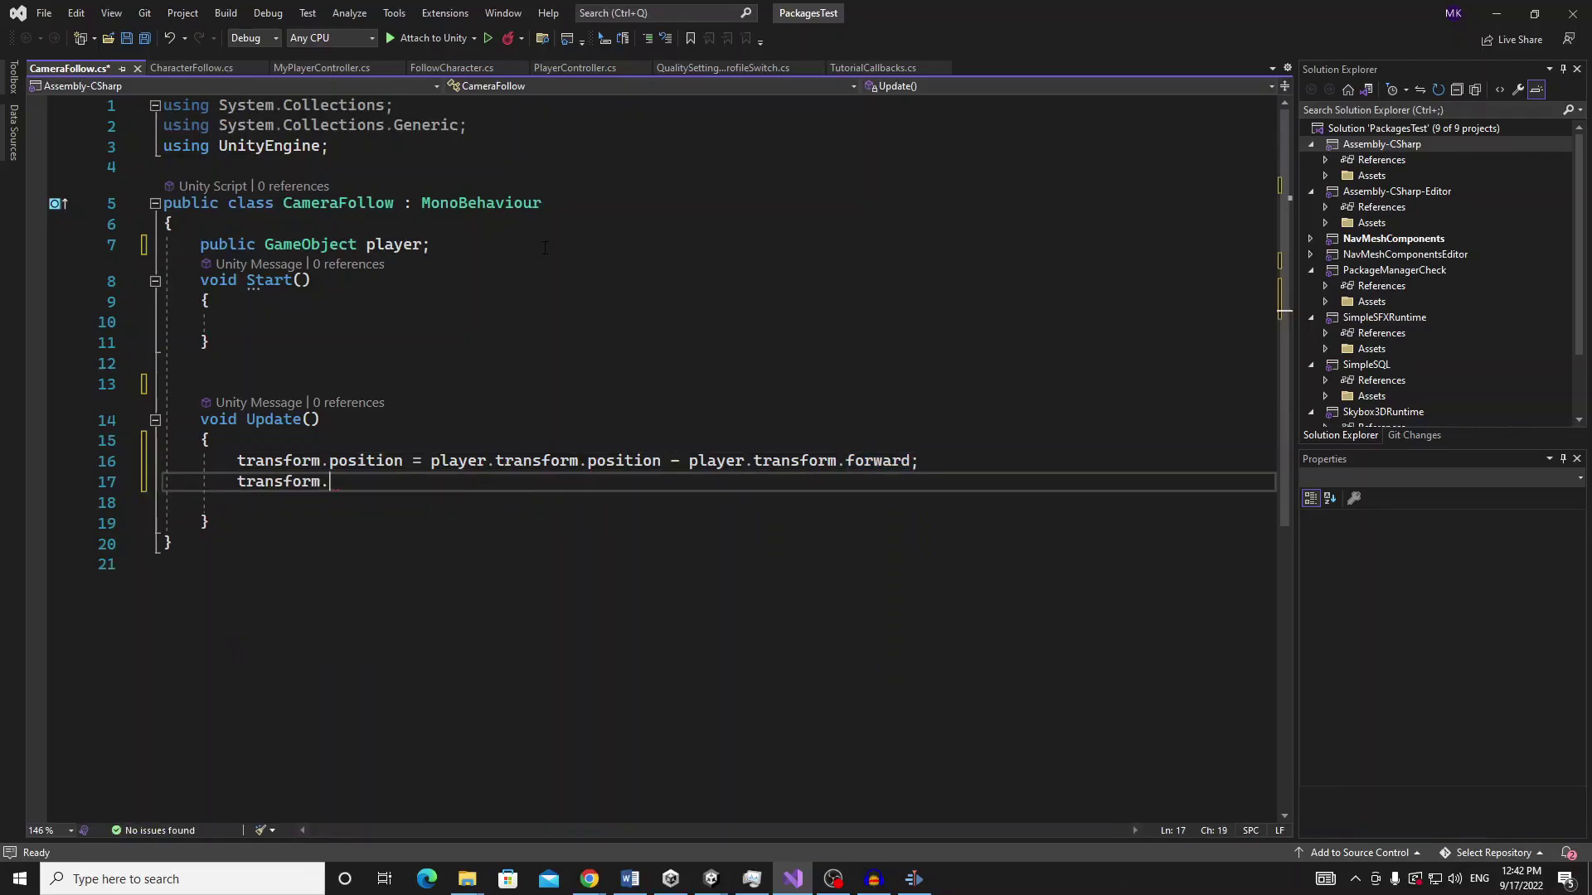
text(po)
key(Tab)
key(BackSpace)
key(BackSpace)
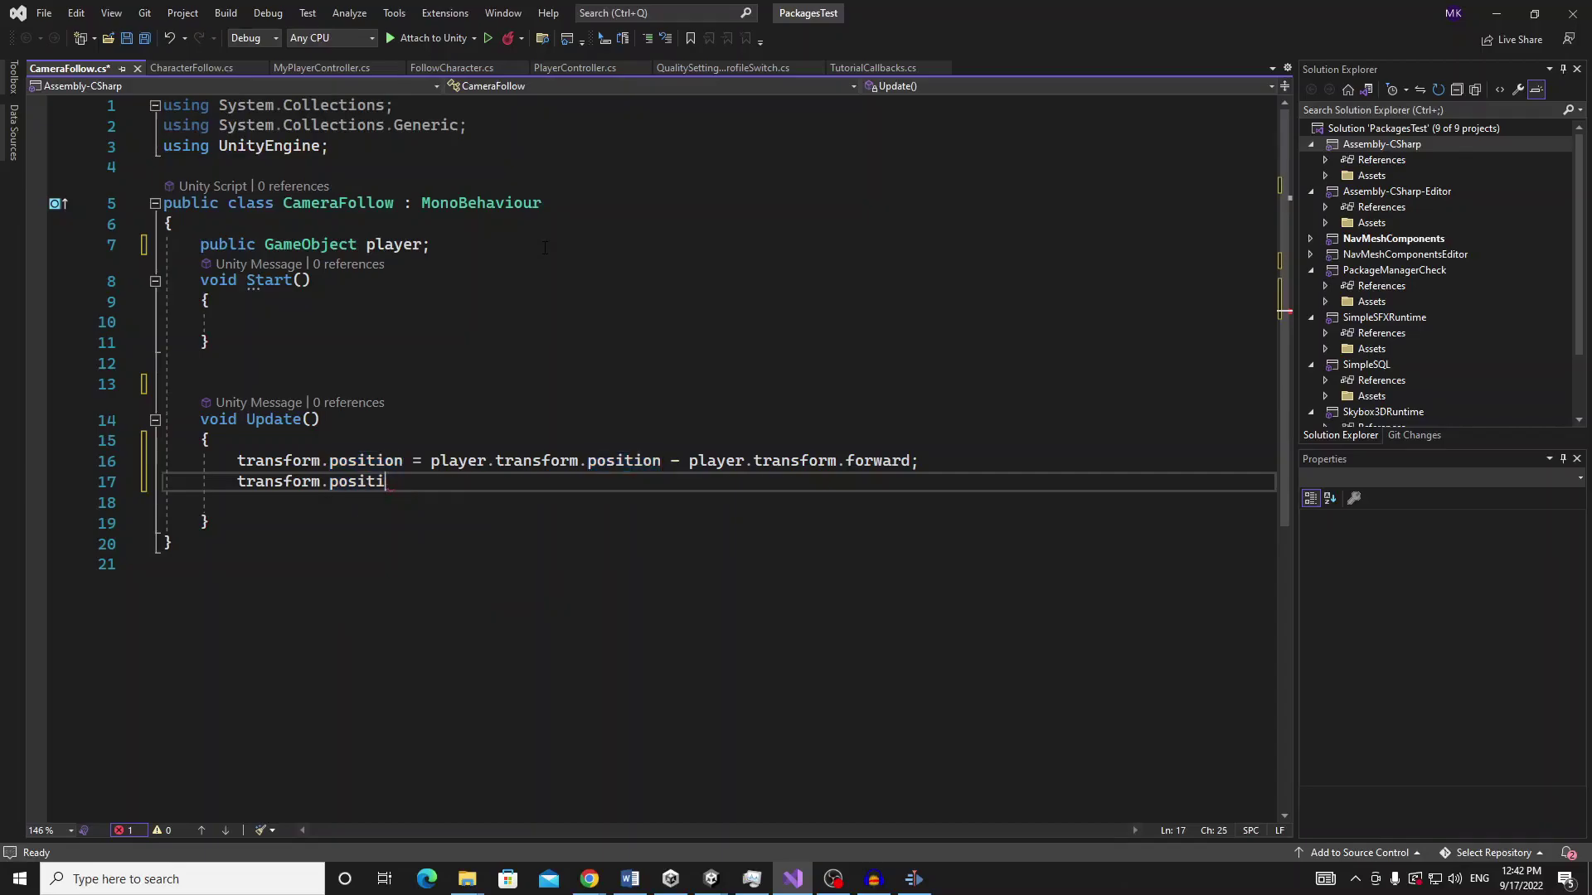
key(BackSpace)
key(BackSpace)
key(BackSpace)
key(BackSpace)
key(BackSpace)
key(BackSpace)
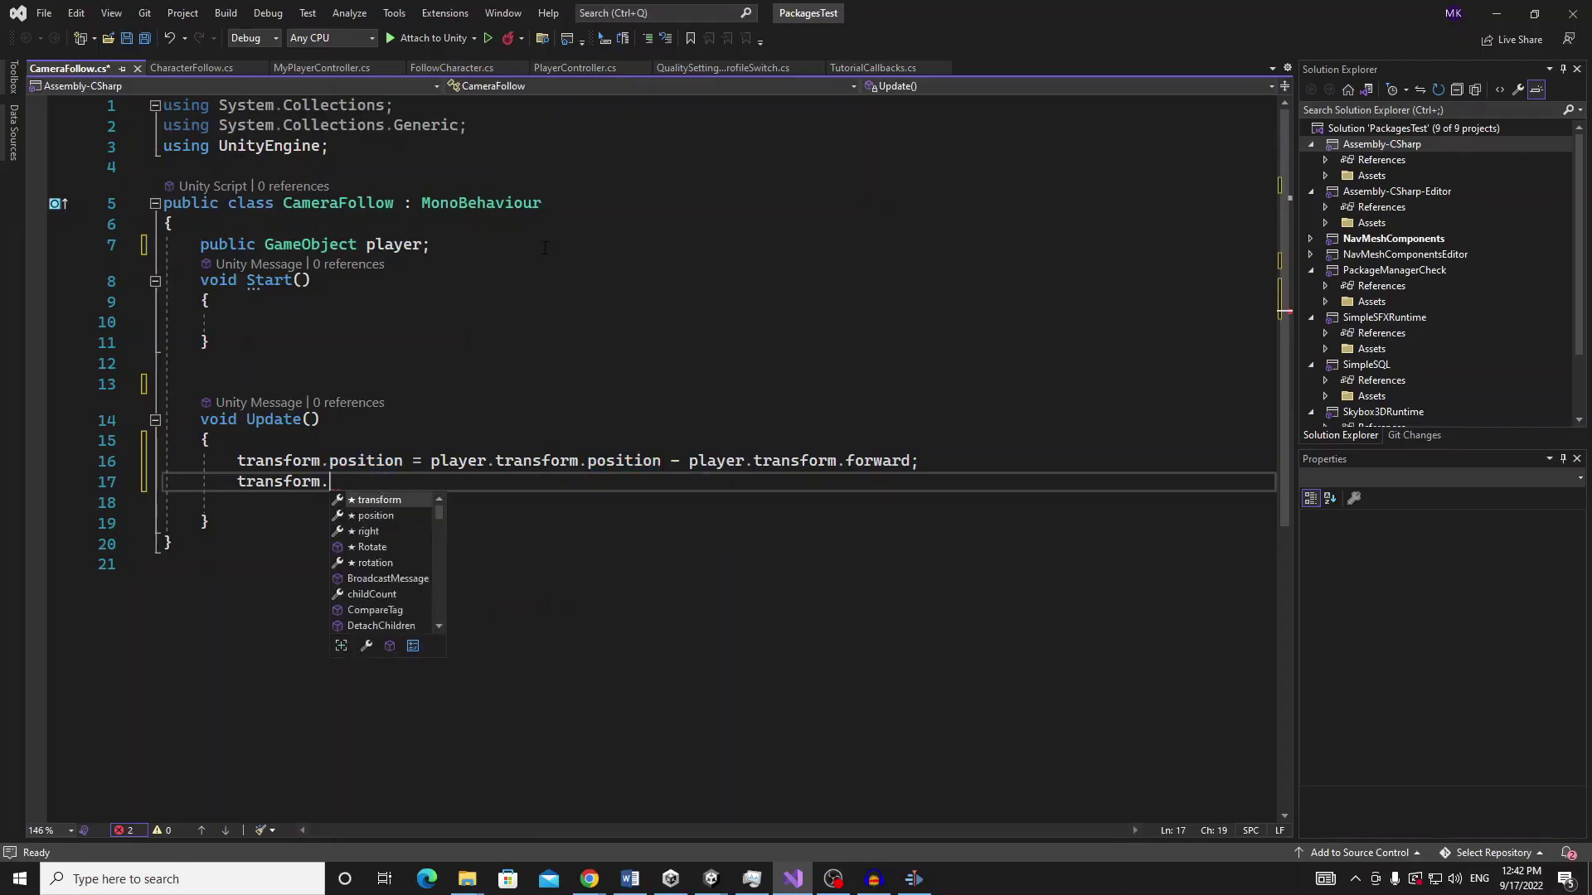
text(loo()
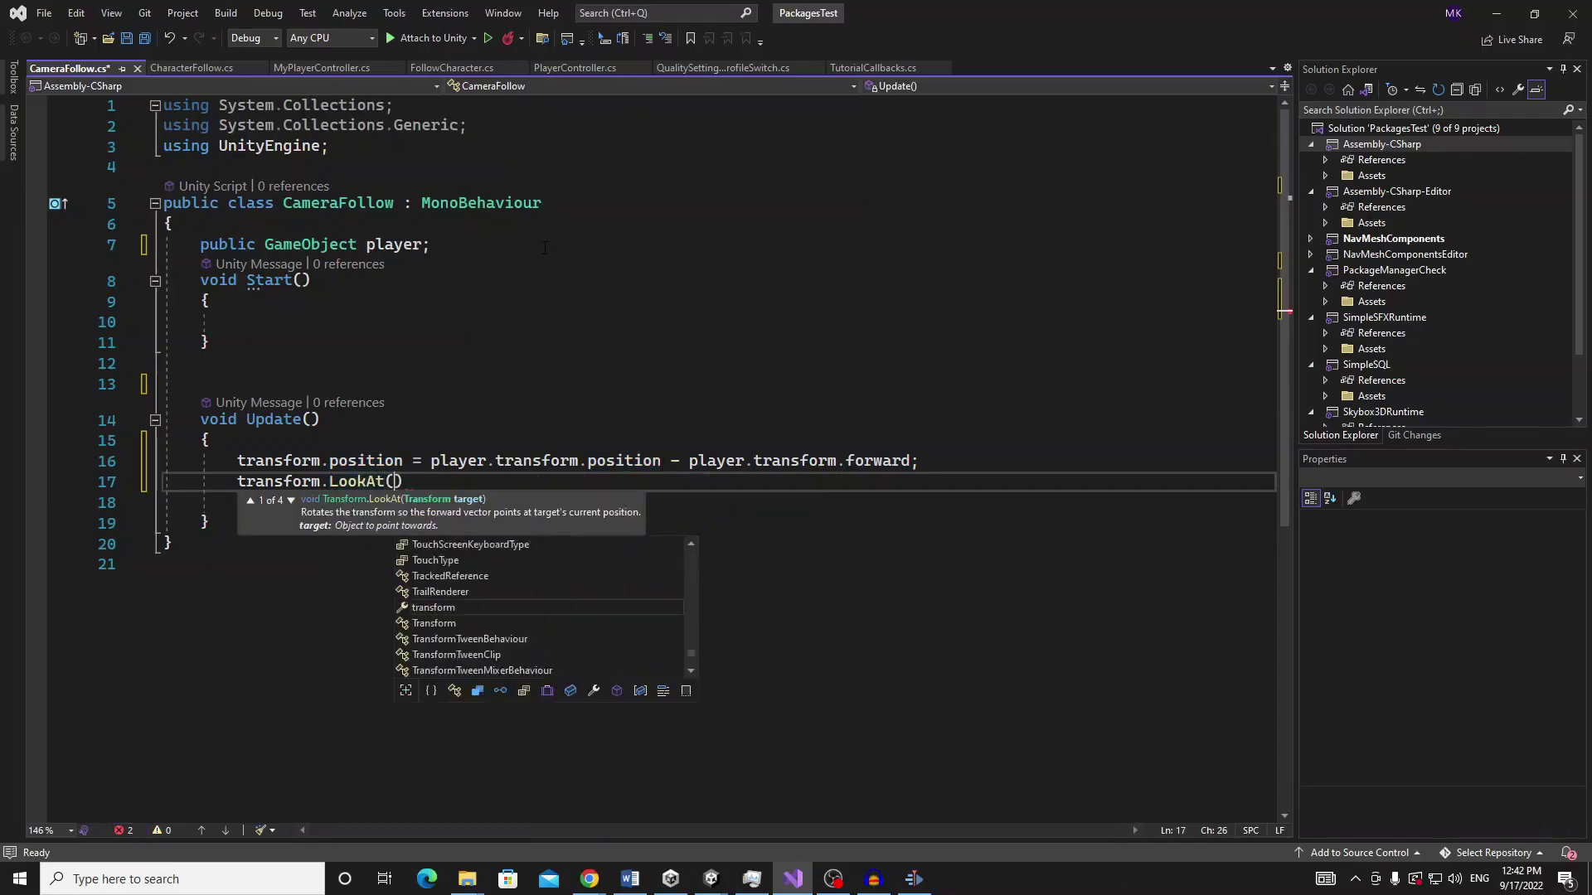
text(pl)
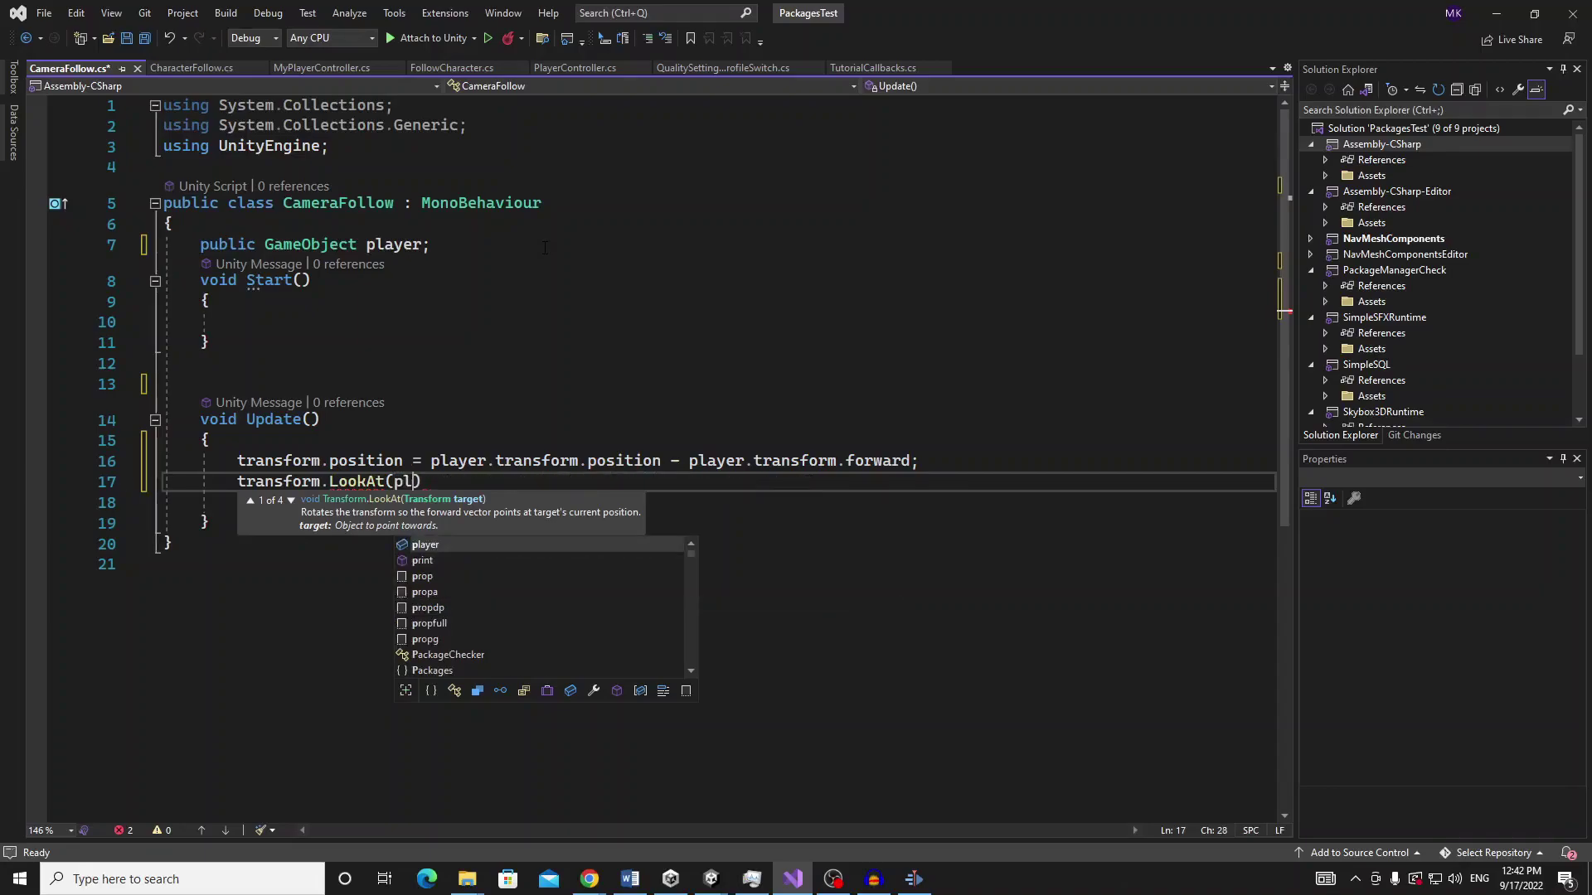
text(ayer.tra)
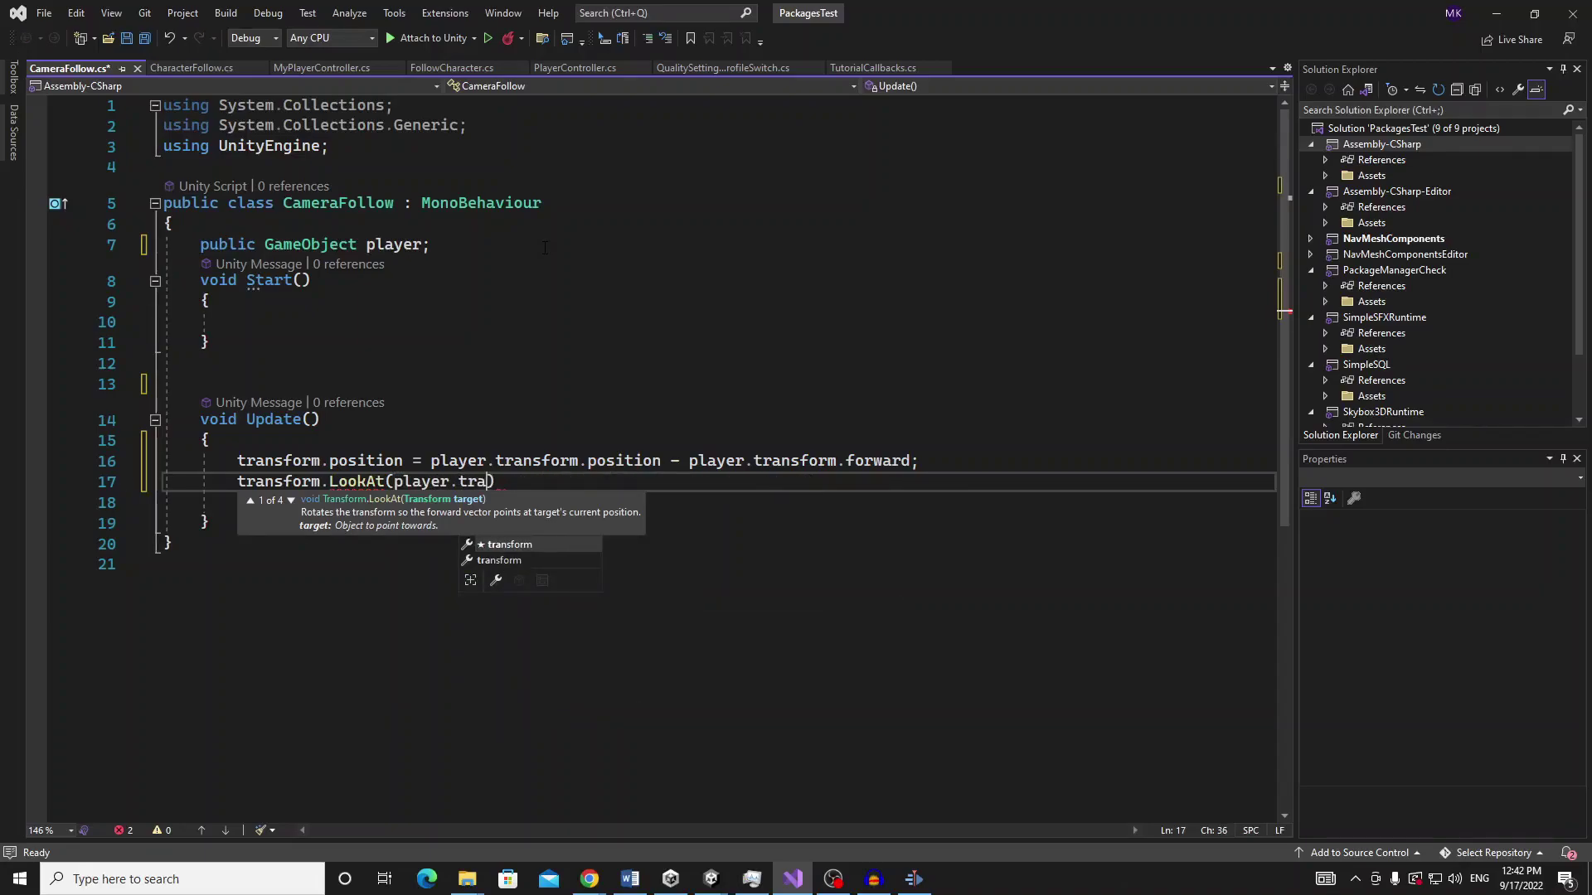
key(Tab)
text(.p)
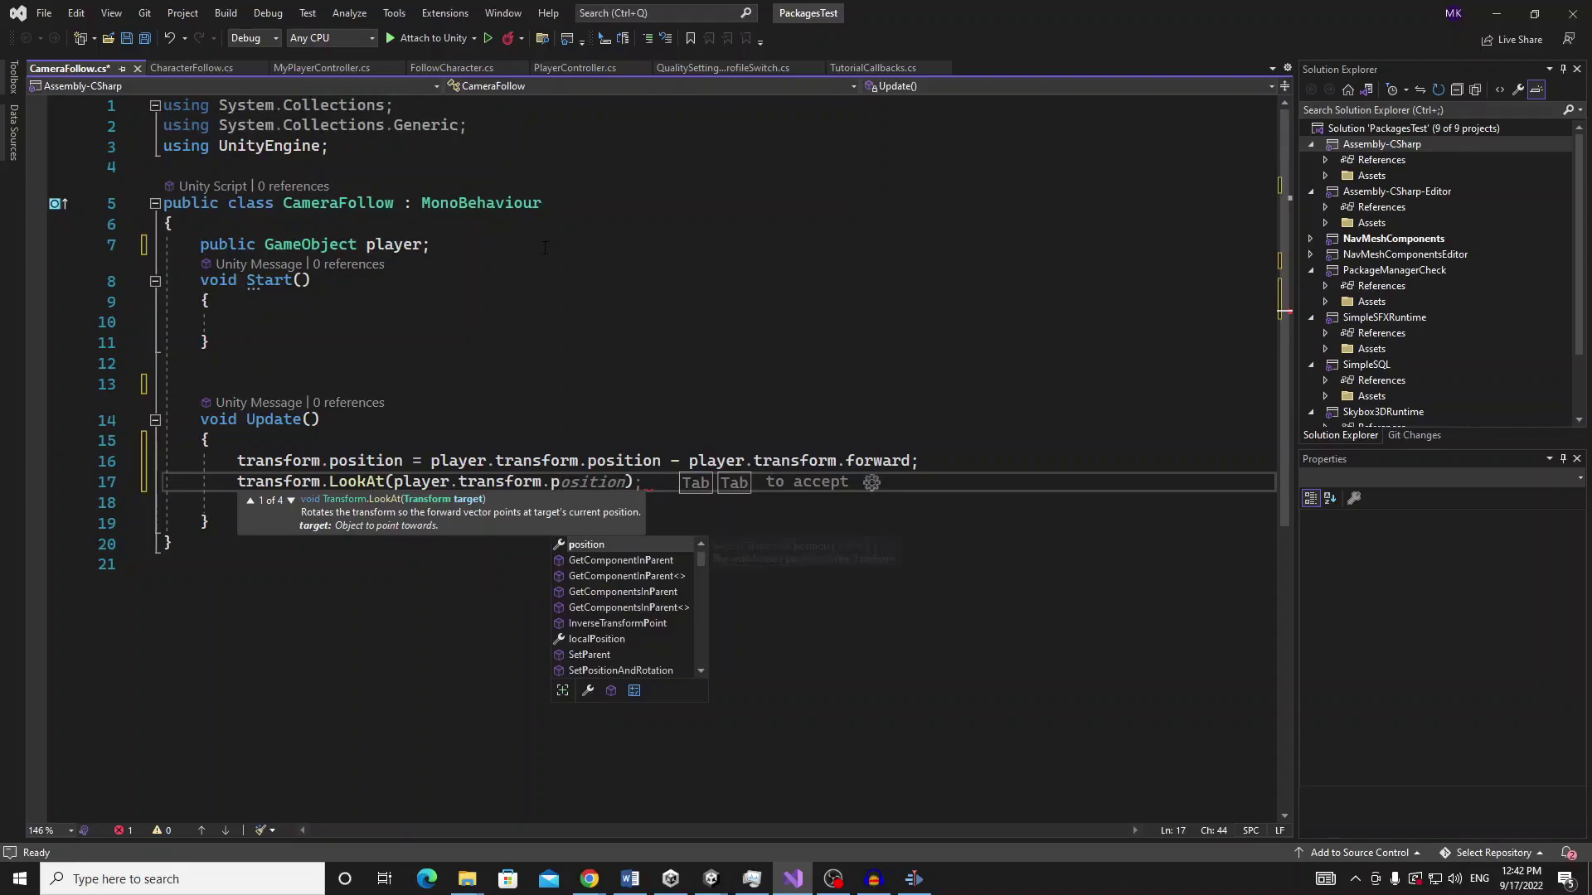
key(Tab)
key(Tab)
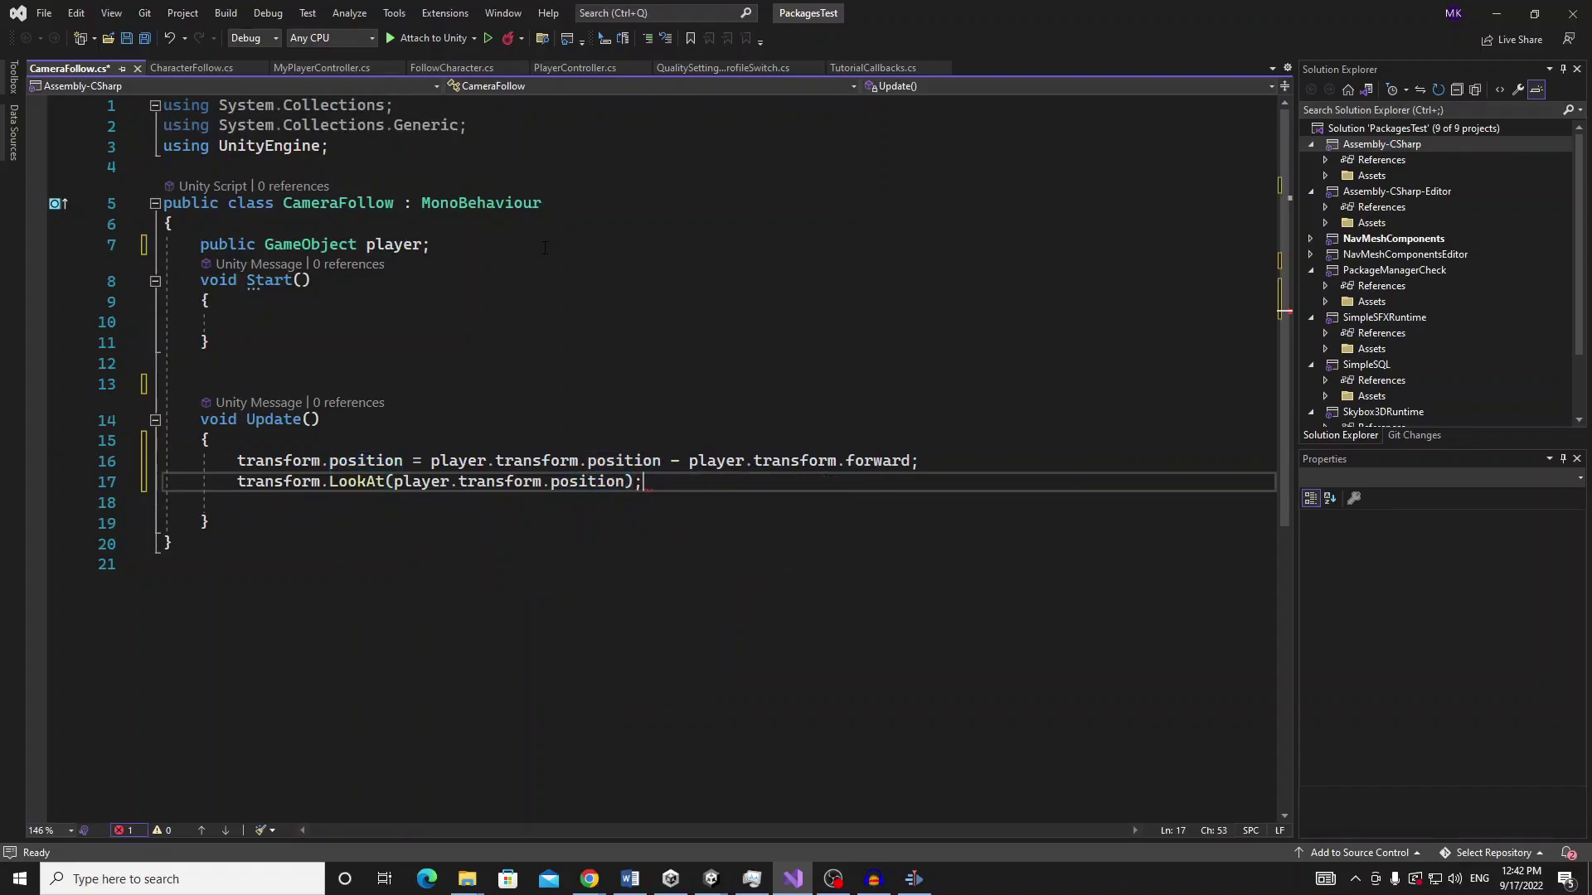
key(ctrl+s)
Delete the empty Start method from CameraFollow
click(311, 281)
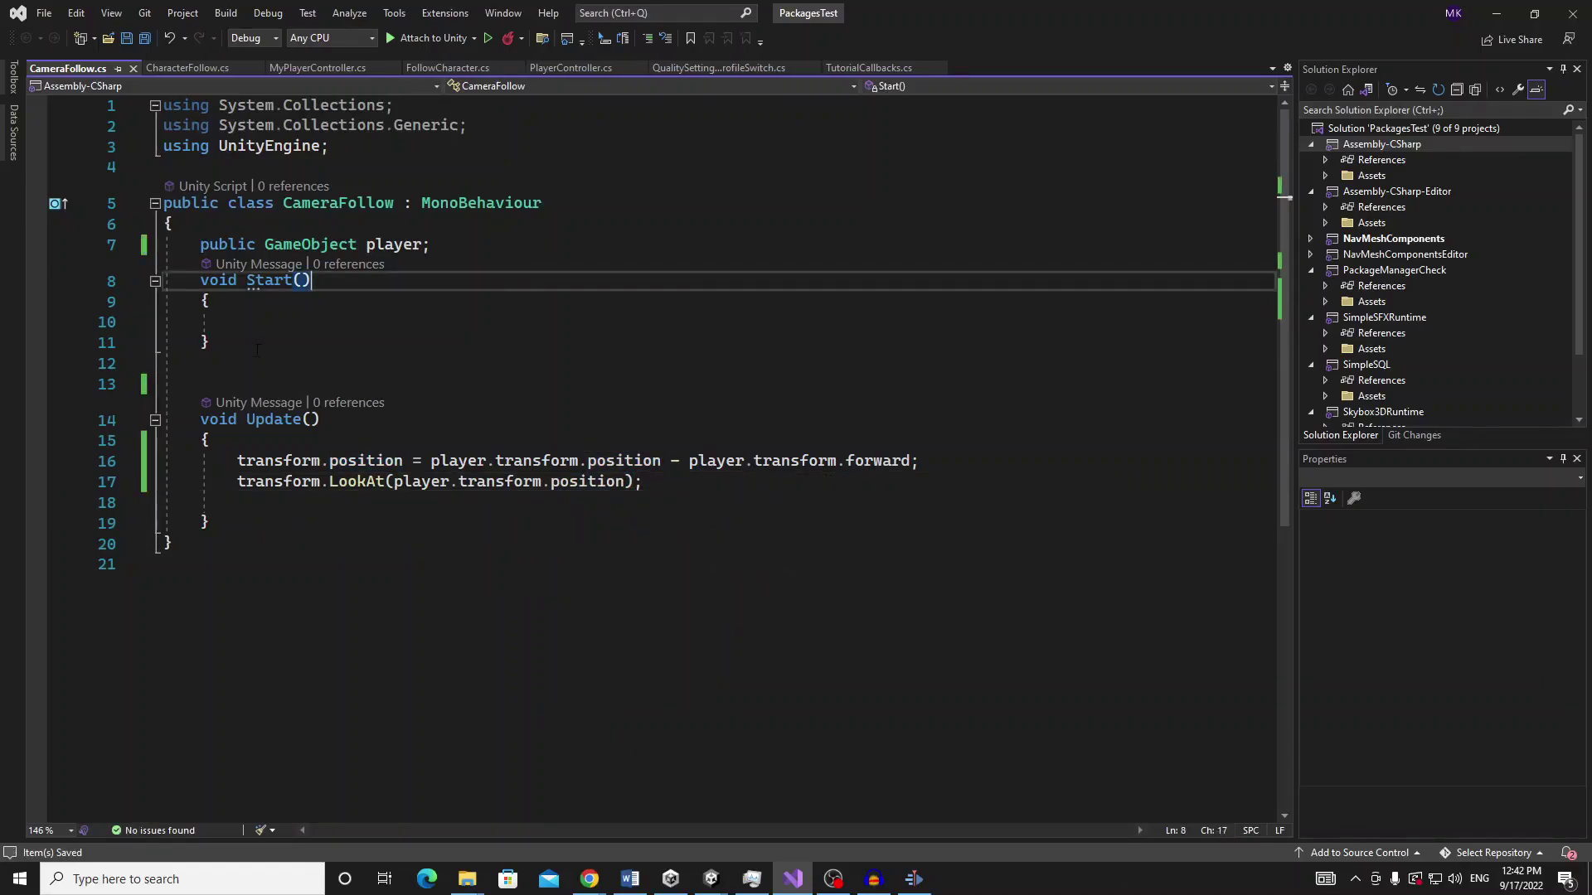
drag(209, 344, 182, 280)
key(BackSpace)
key(BackSpace)
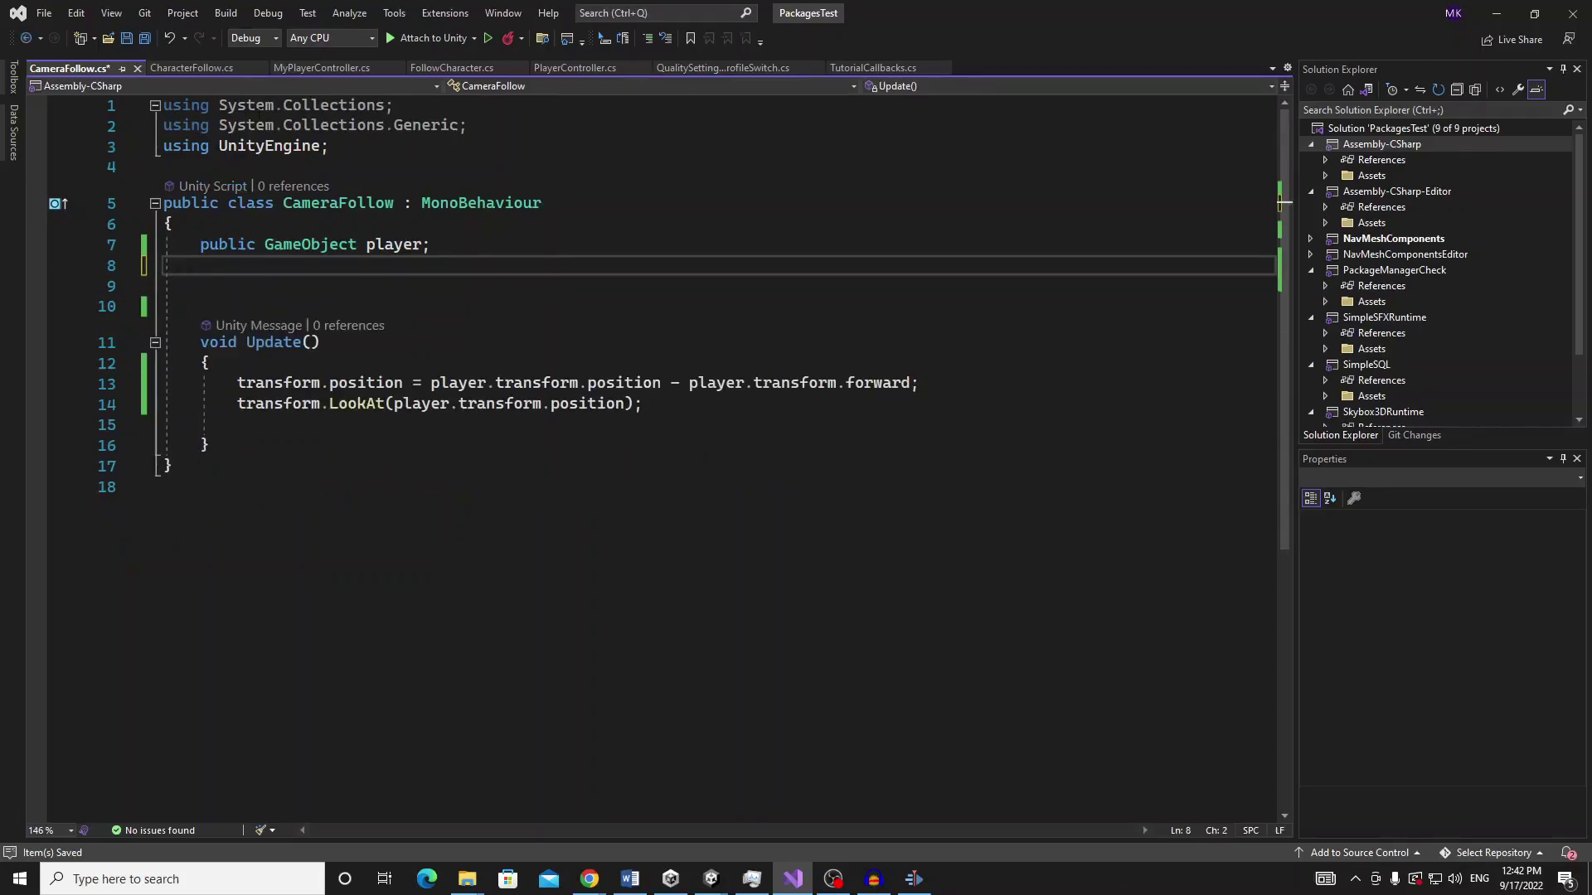
Assign Robot Kyle as the Camera Follow player, then run and stop a test of the game
click(1497, 15)
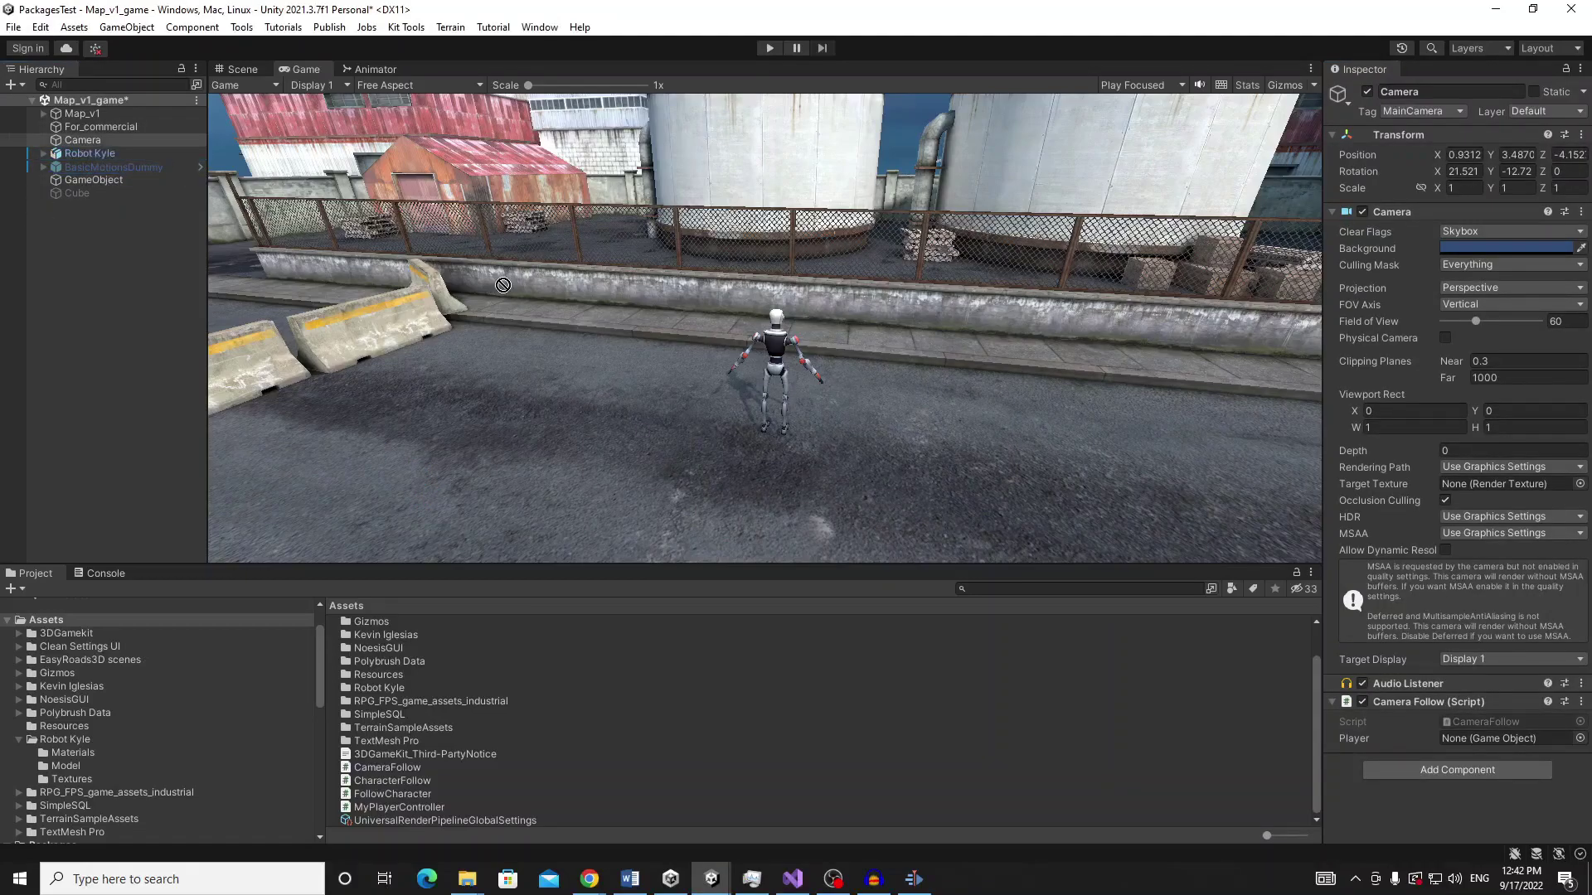
drag(1469, 745, 1465, 743)
click(773, 46)
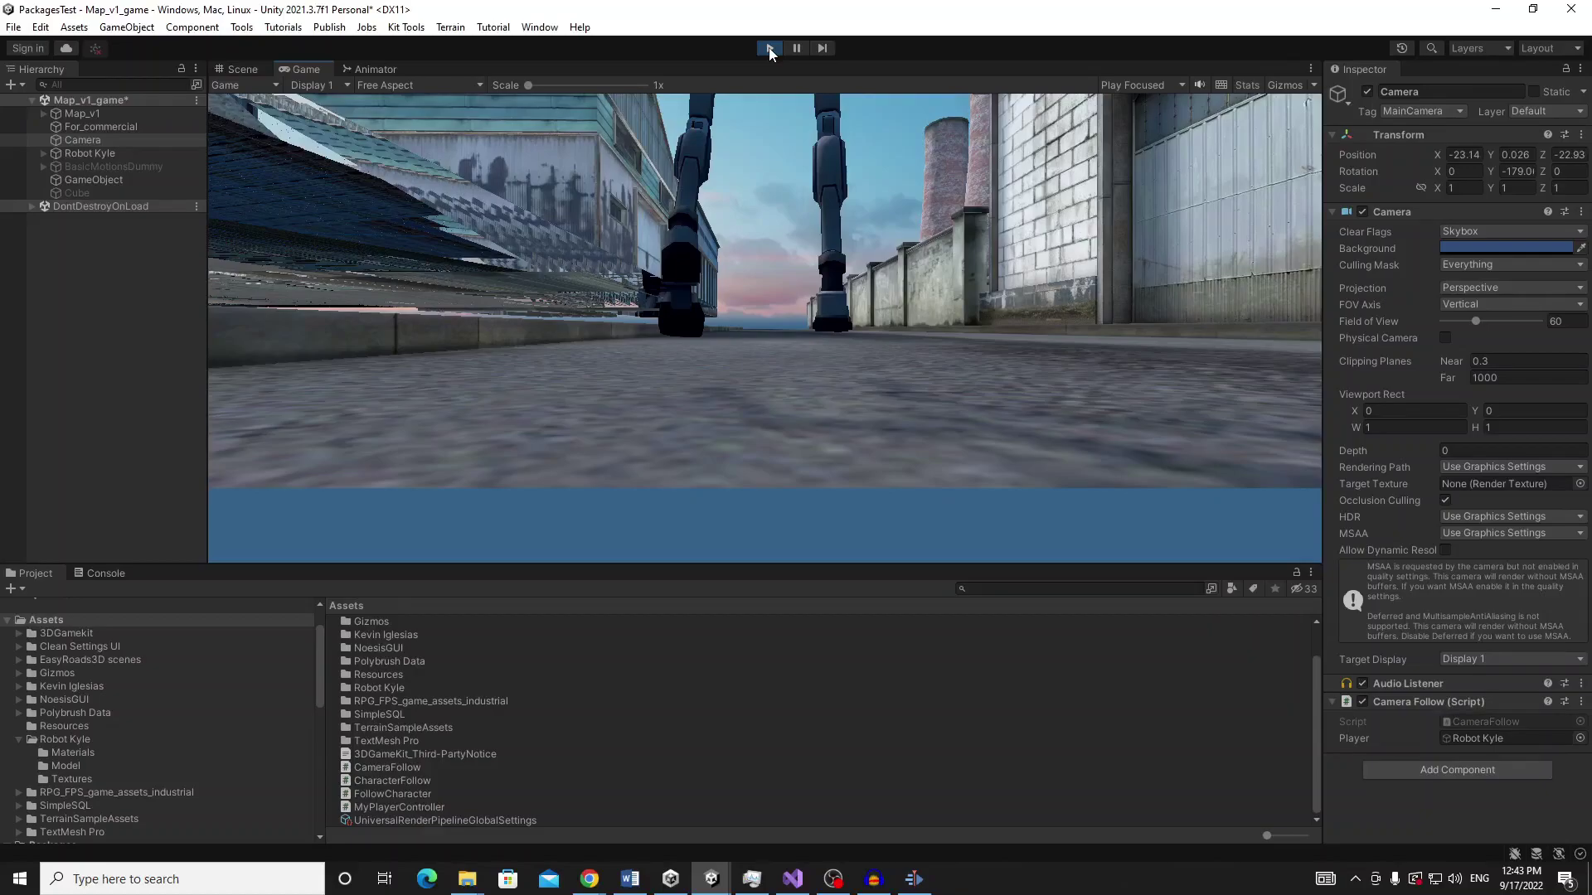
click(769, 49)
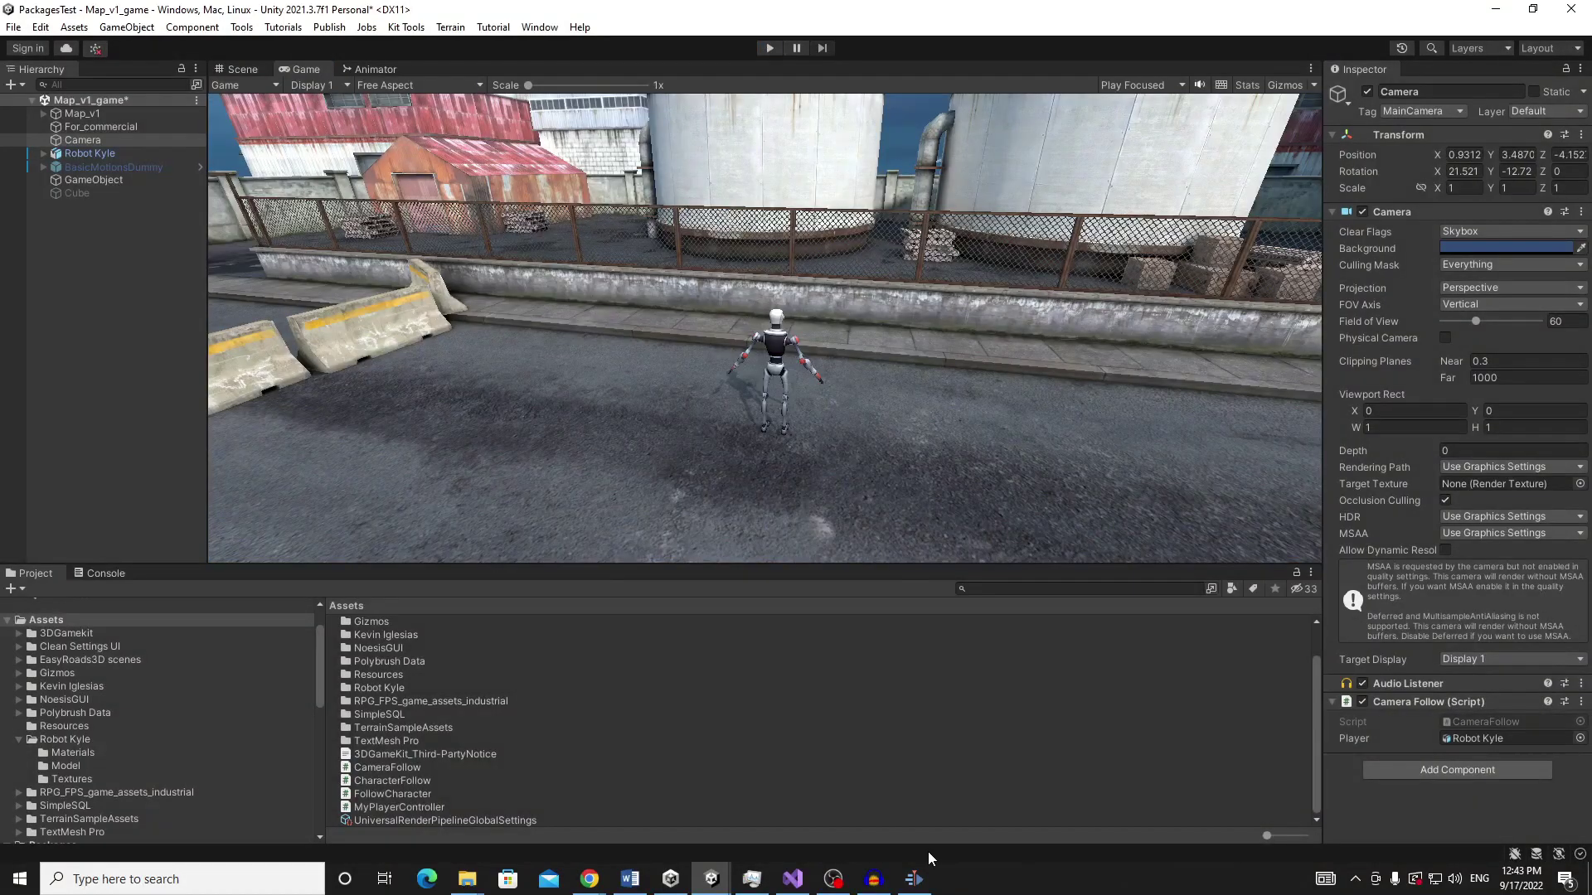
Multiply the backward offset in Update by distanceFromPlayer
click(795, 880)
click(916, 384)
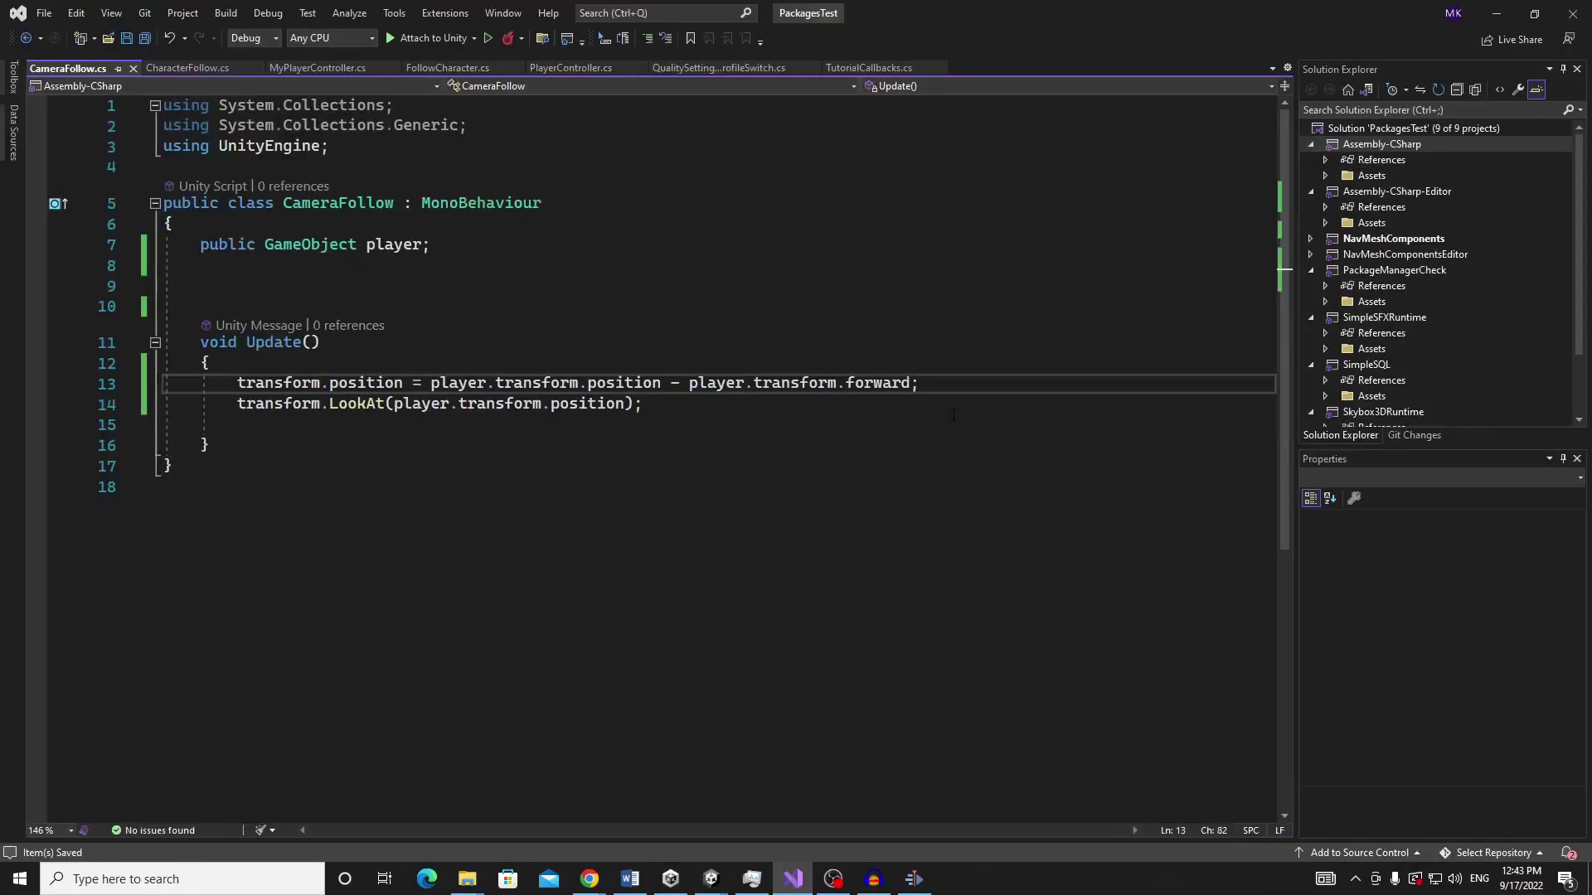
text(*)
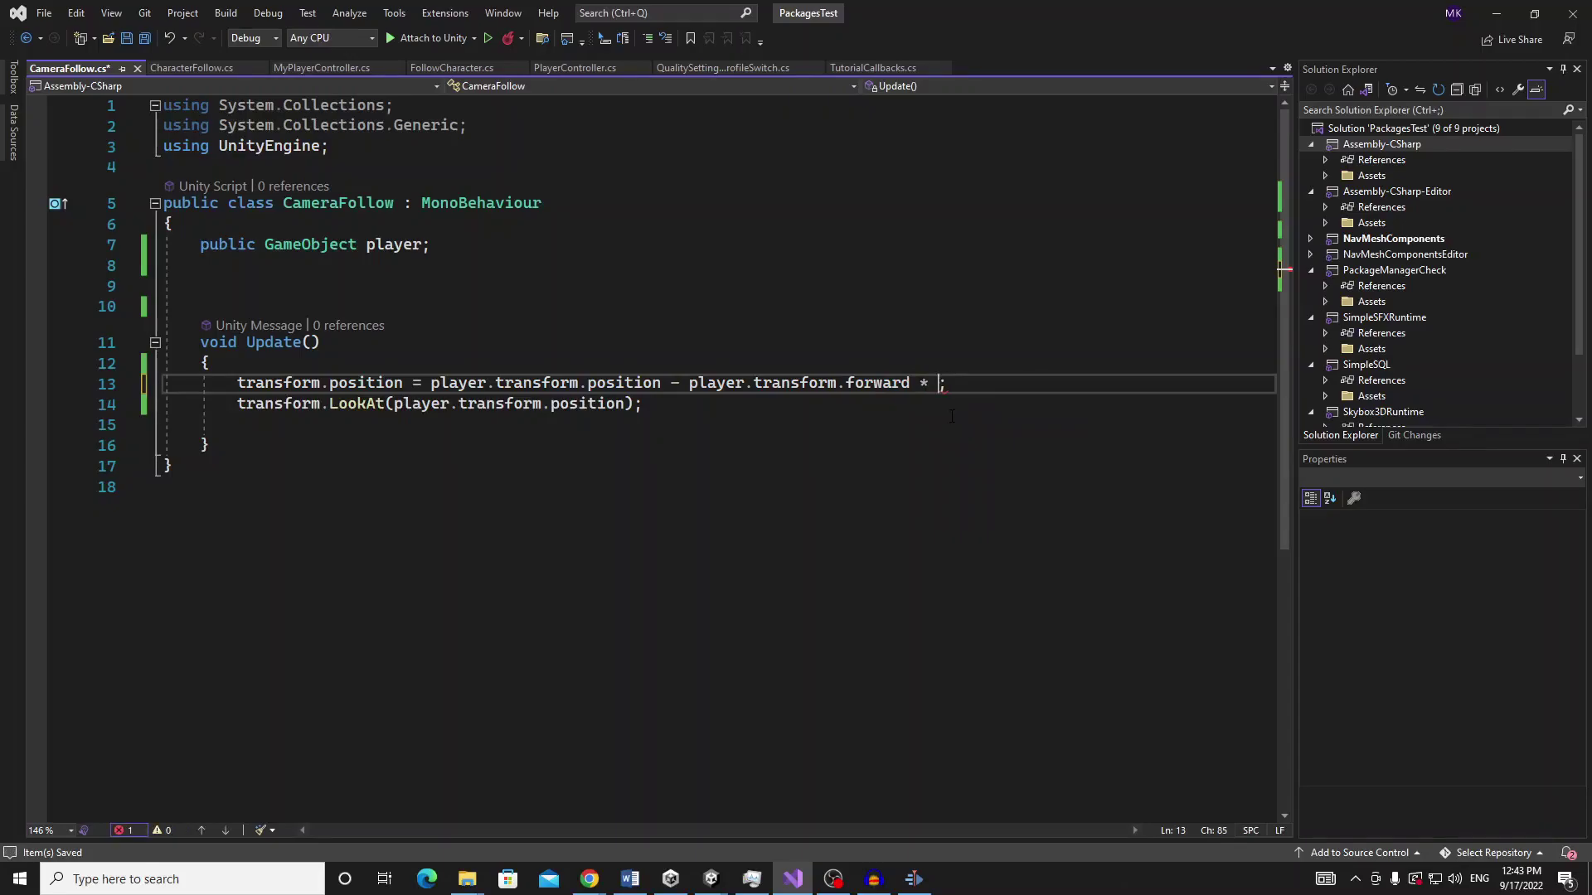
text( d)
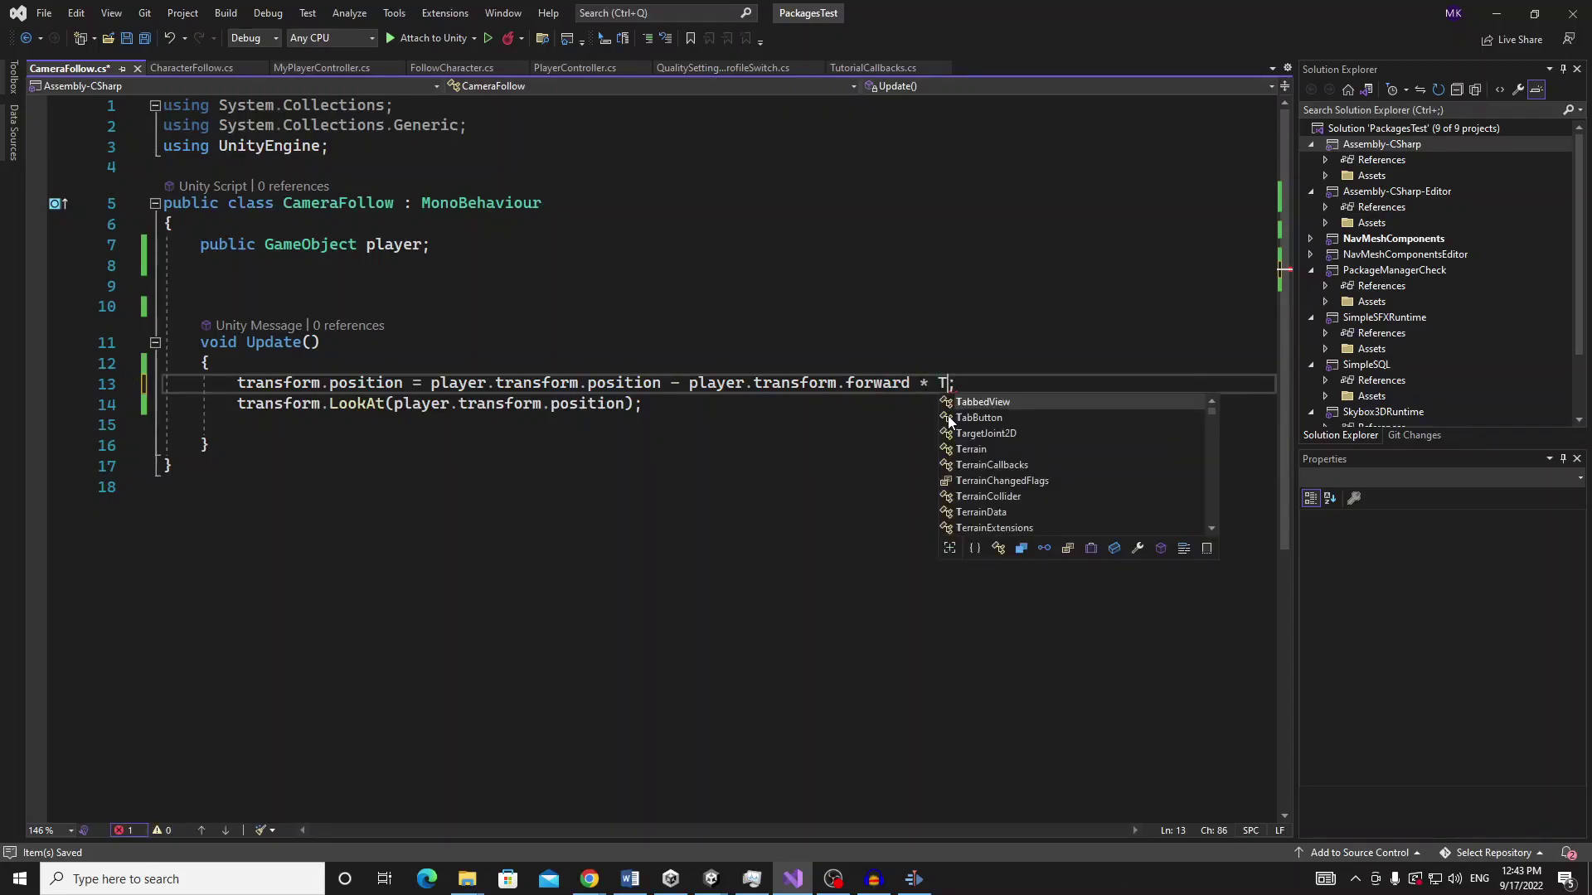
text(ista)
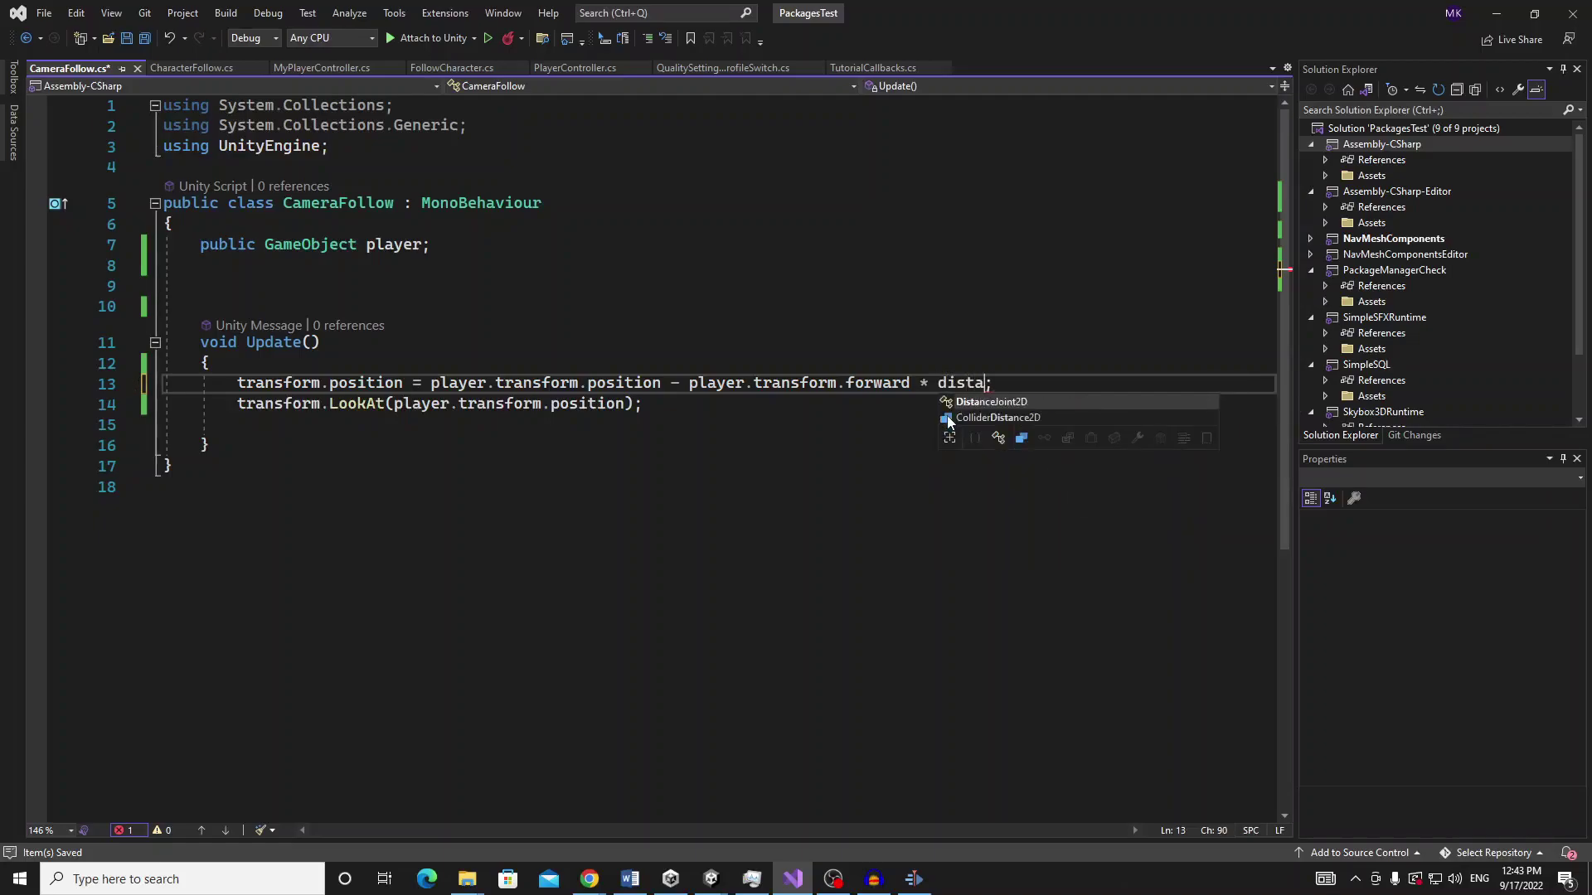
text(nceFrom)
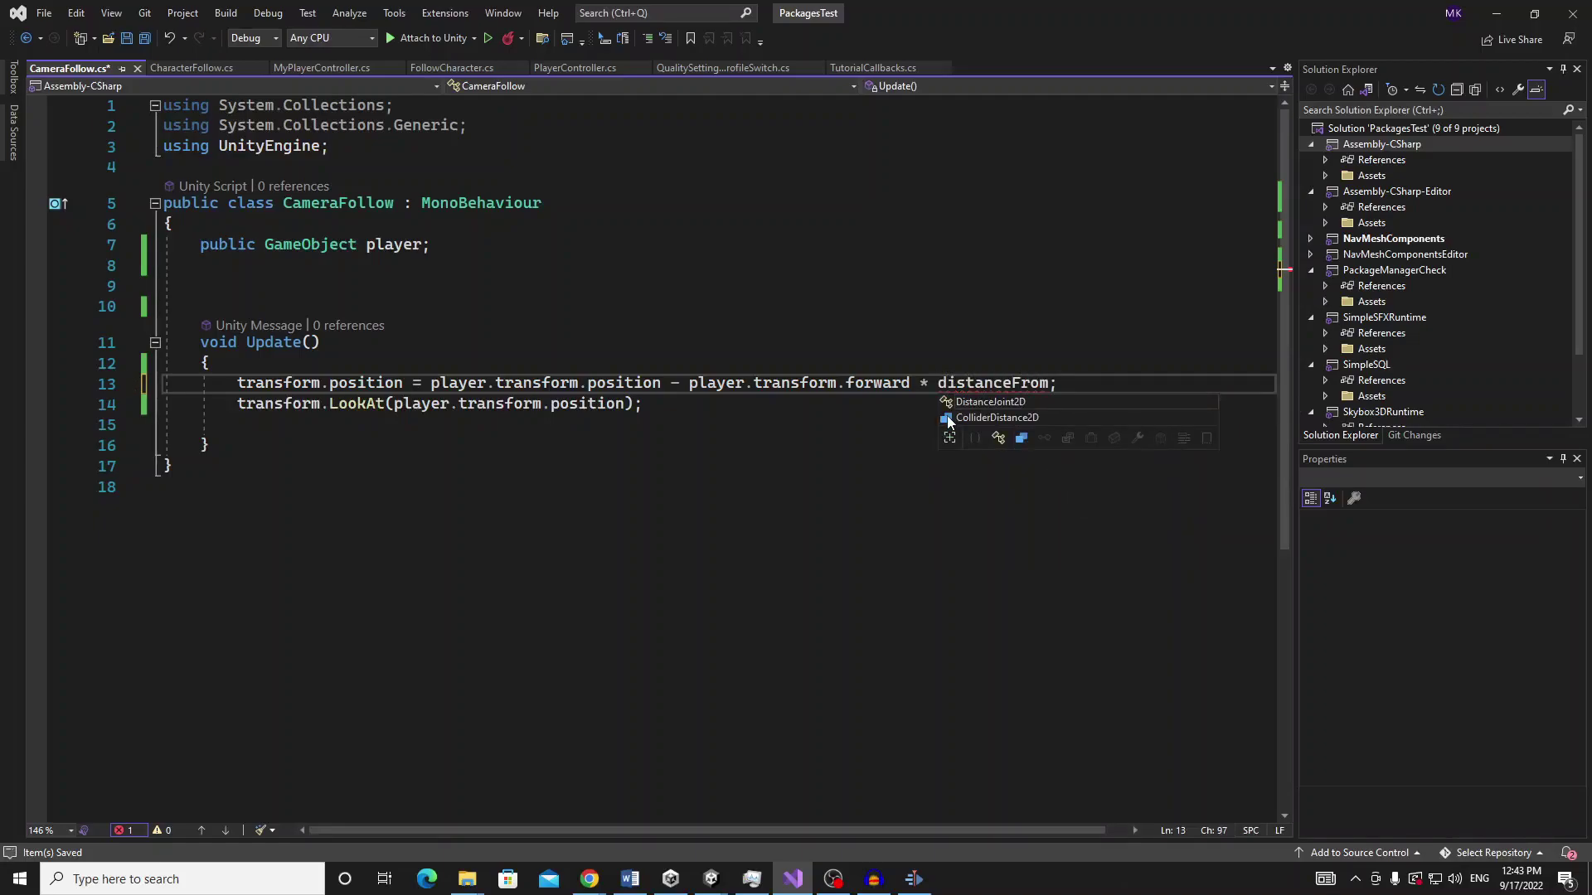
text(Player)
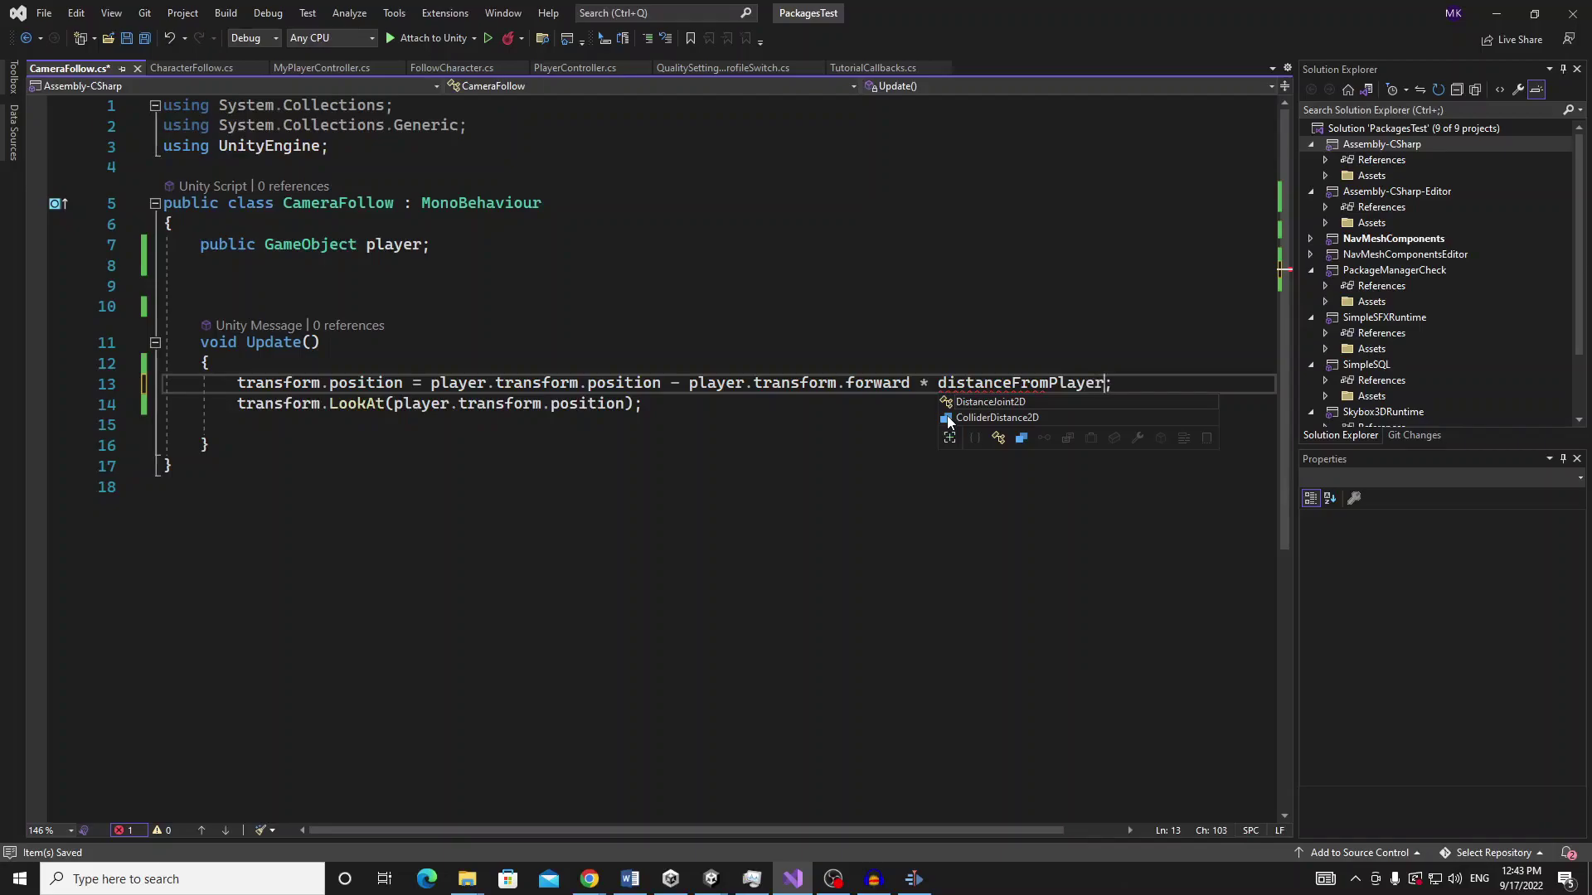
key(Up)
key(Up)
key(Up)
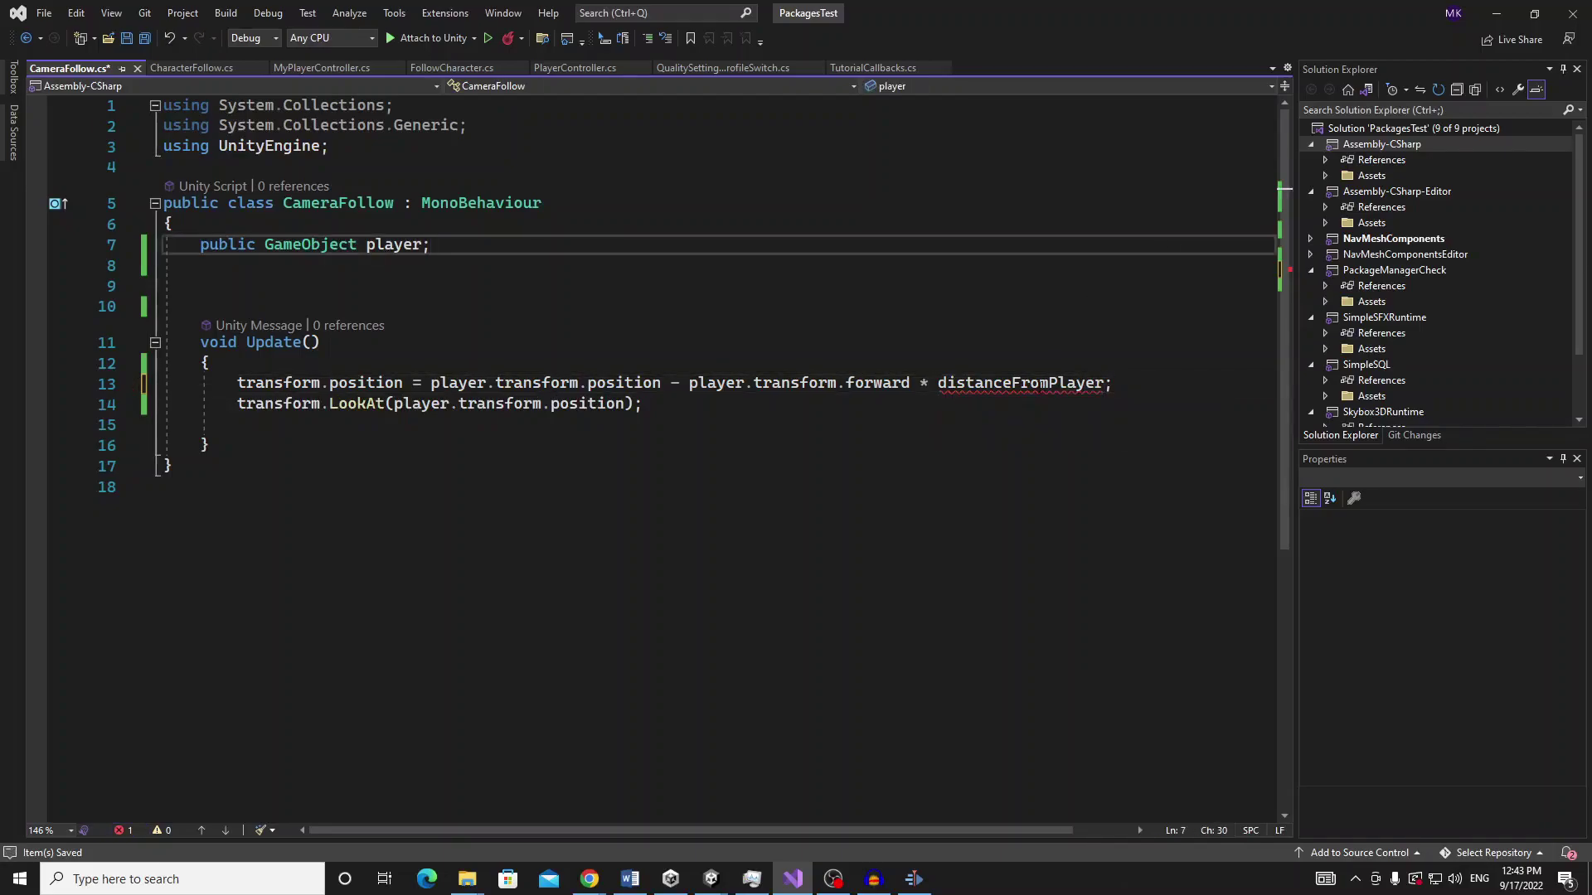
double_click(1020, 383)
Declare 'public float distanceFromPlayer = 5;' below the player field
click(330, 265)
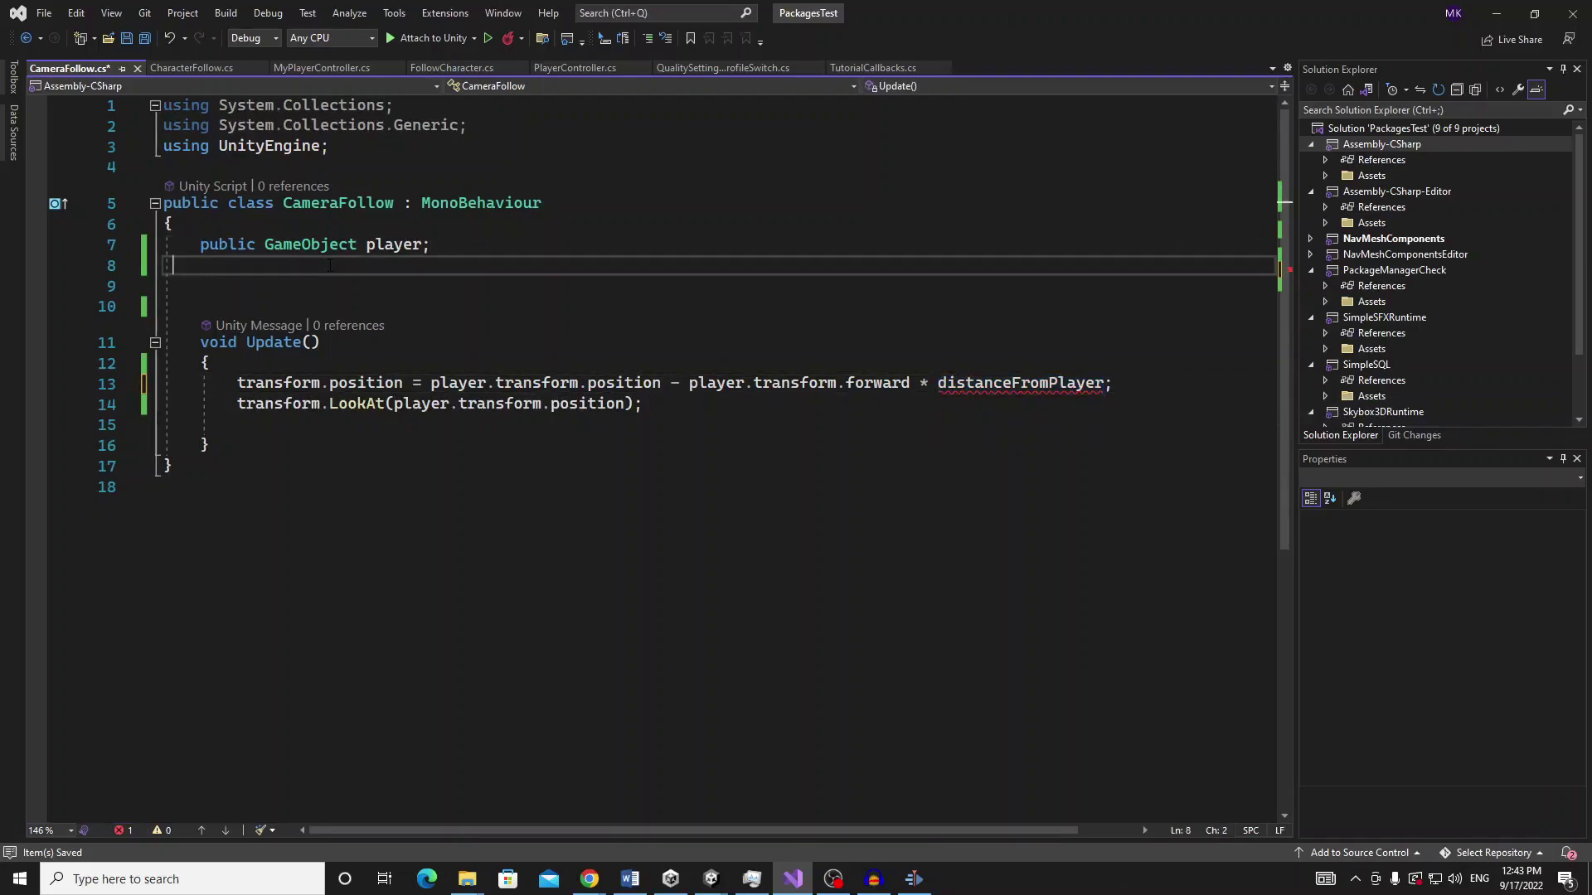
key(Tab)
text(public)
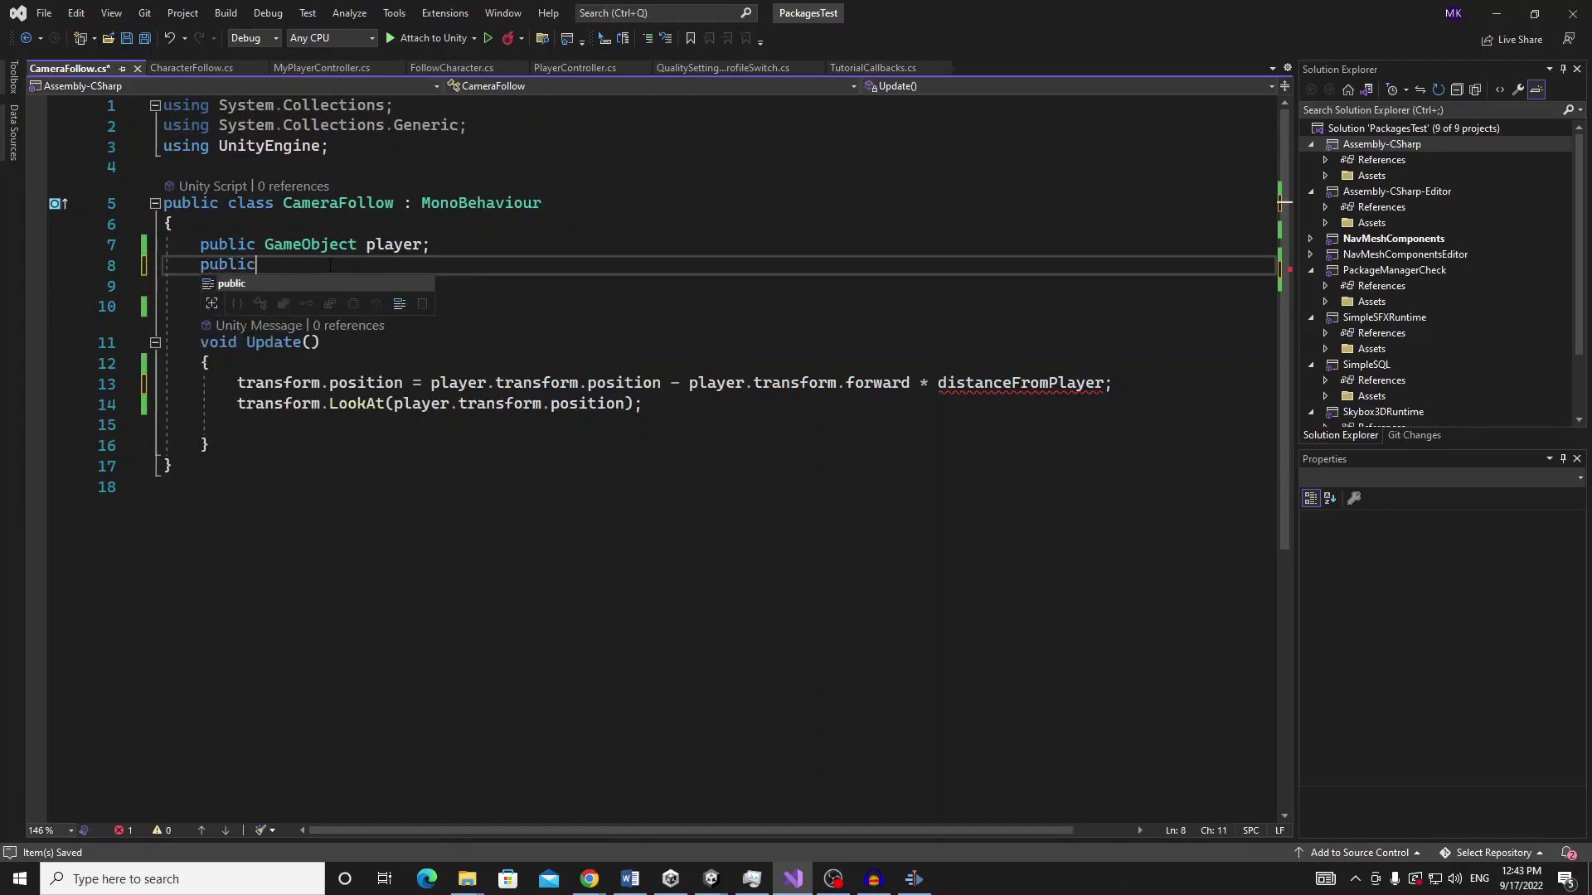
text( float distanceFromPlayer)
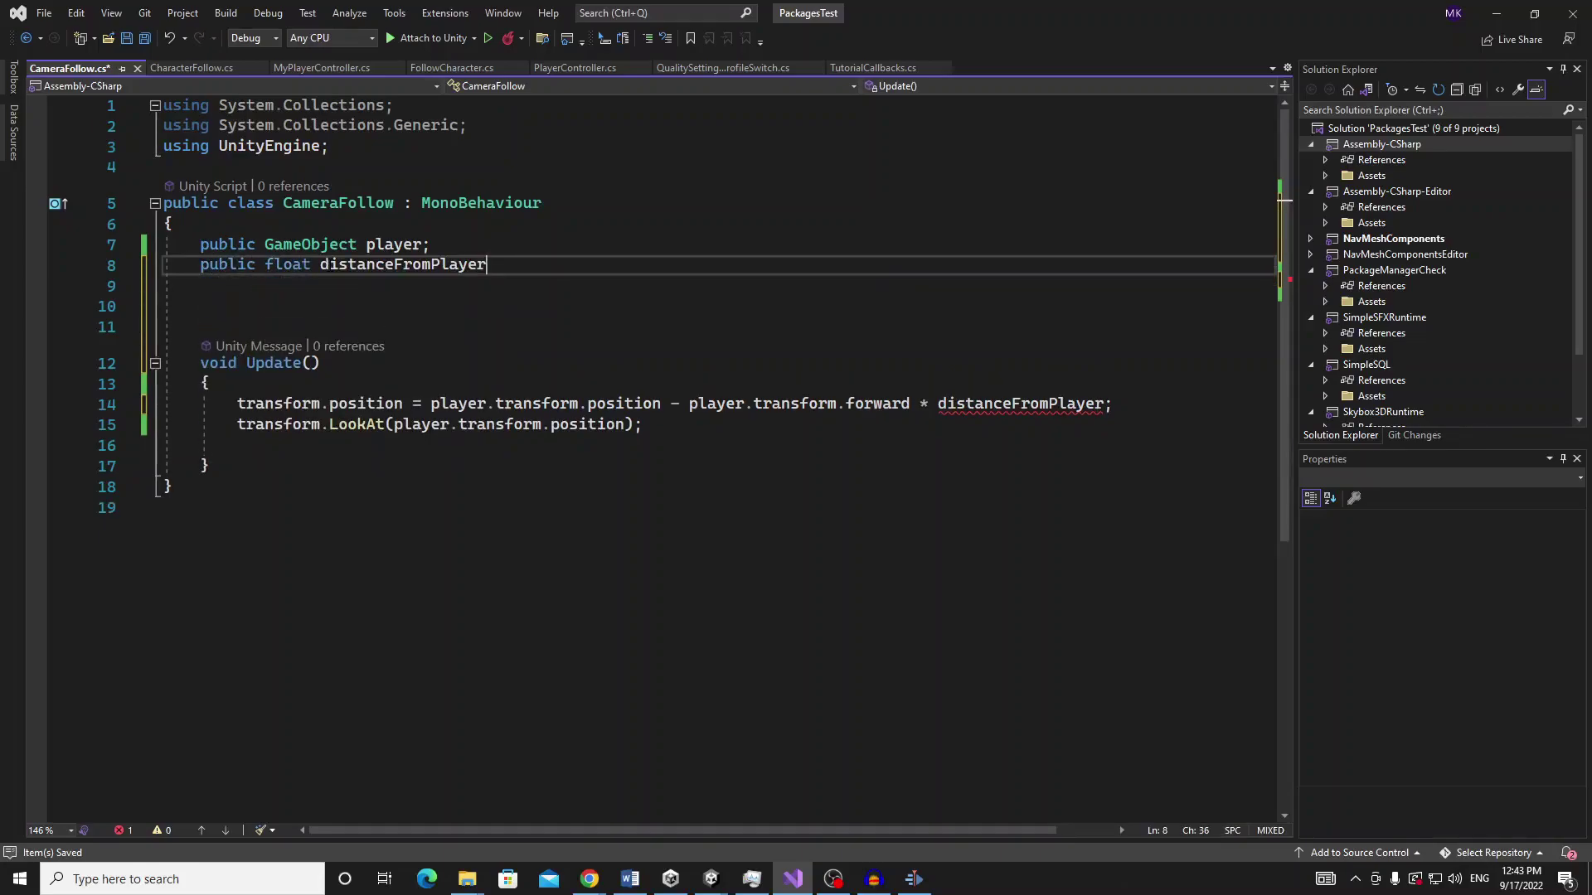
text( = )
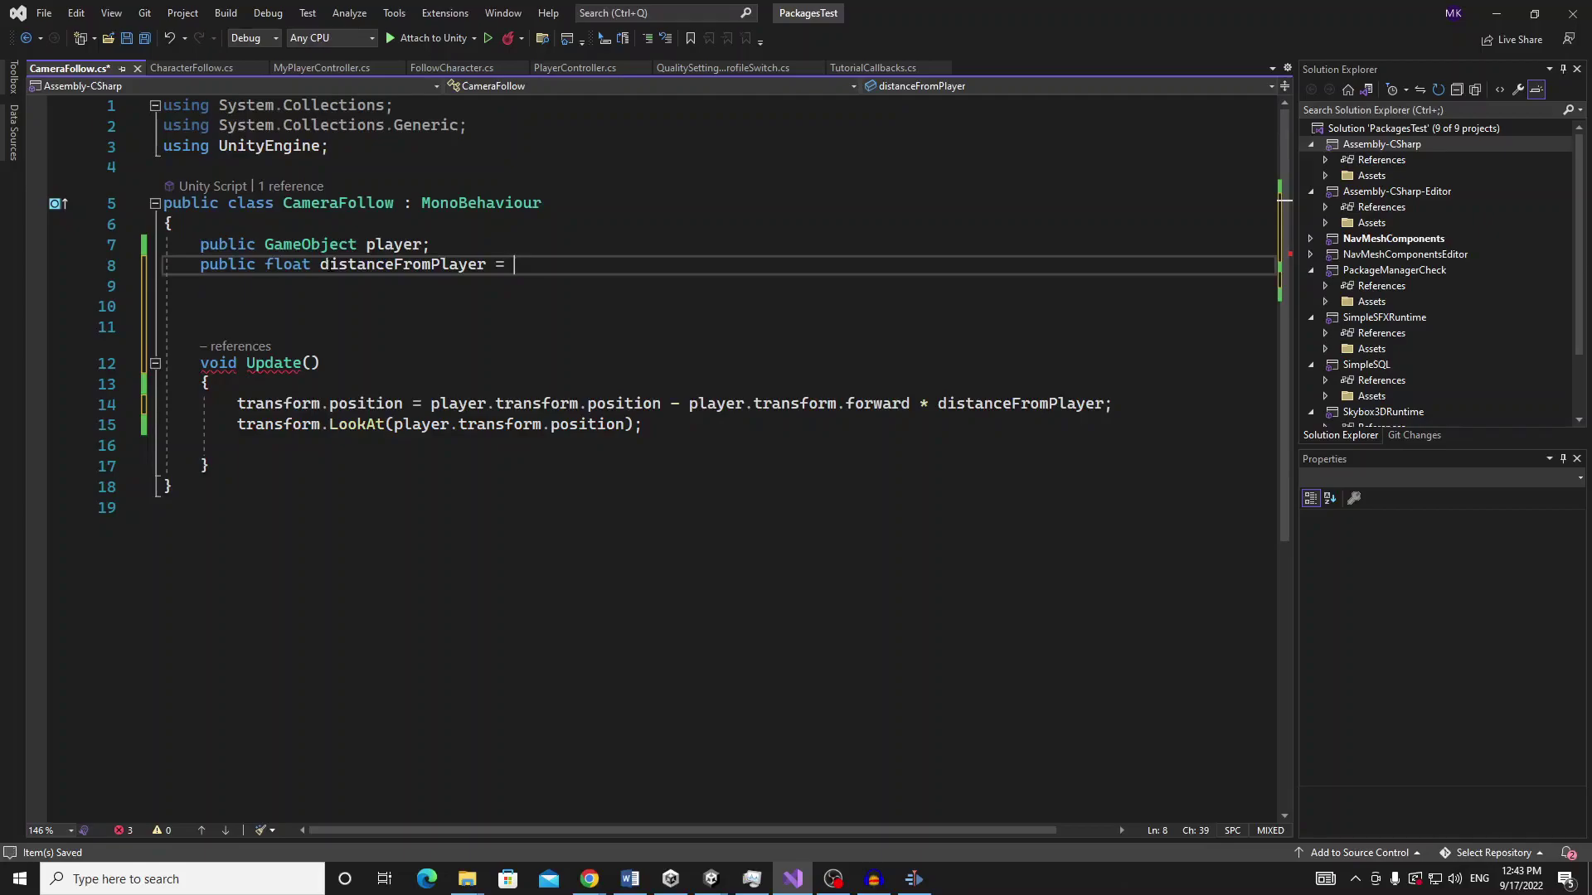
text(5;)
double_click(329, 266)
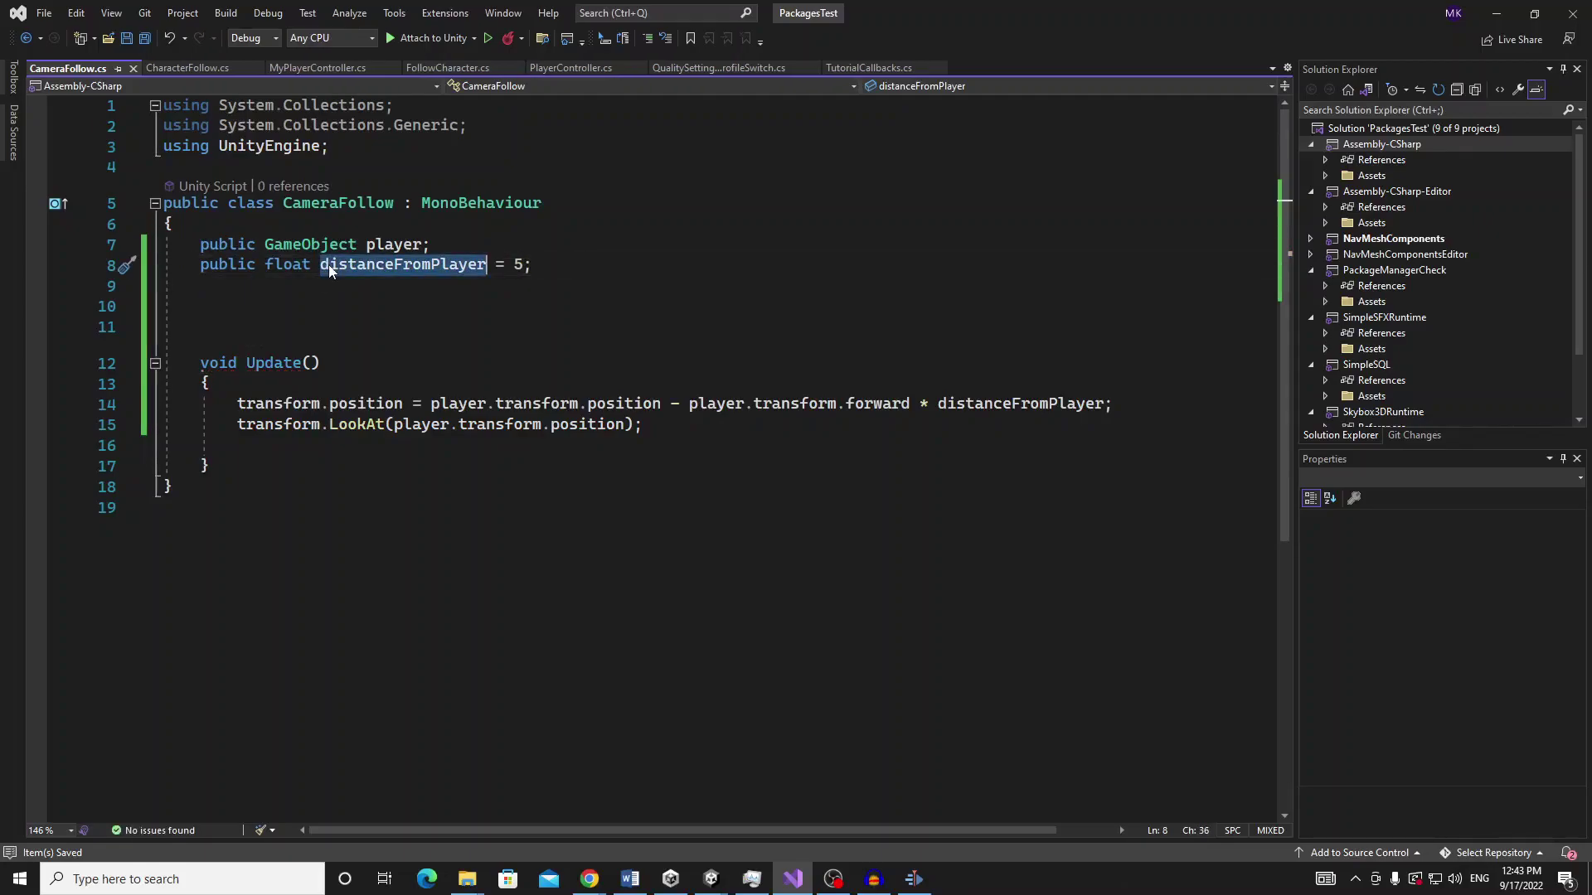
click(1119, 403)
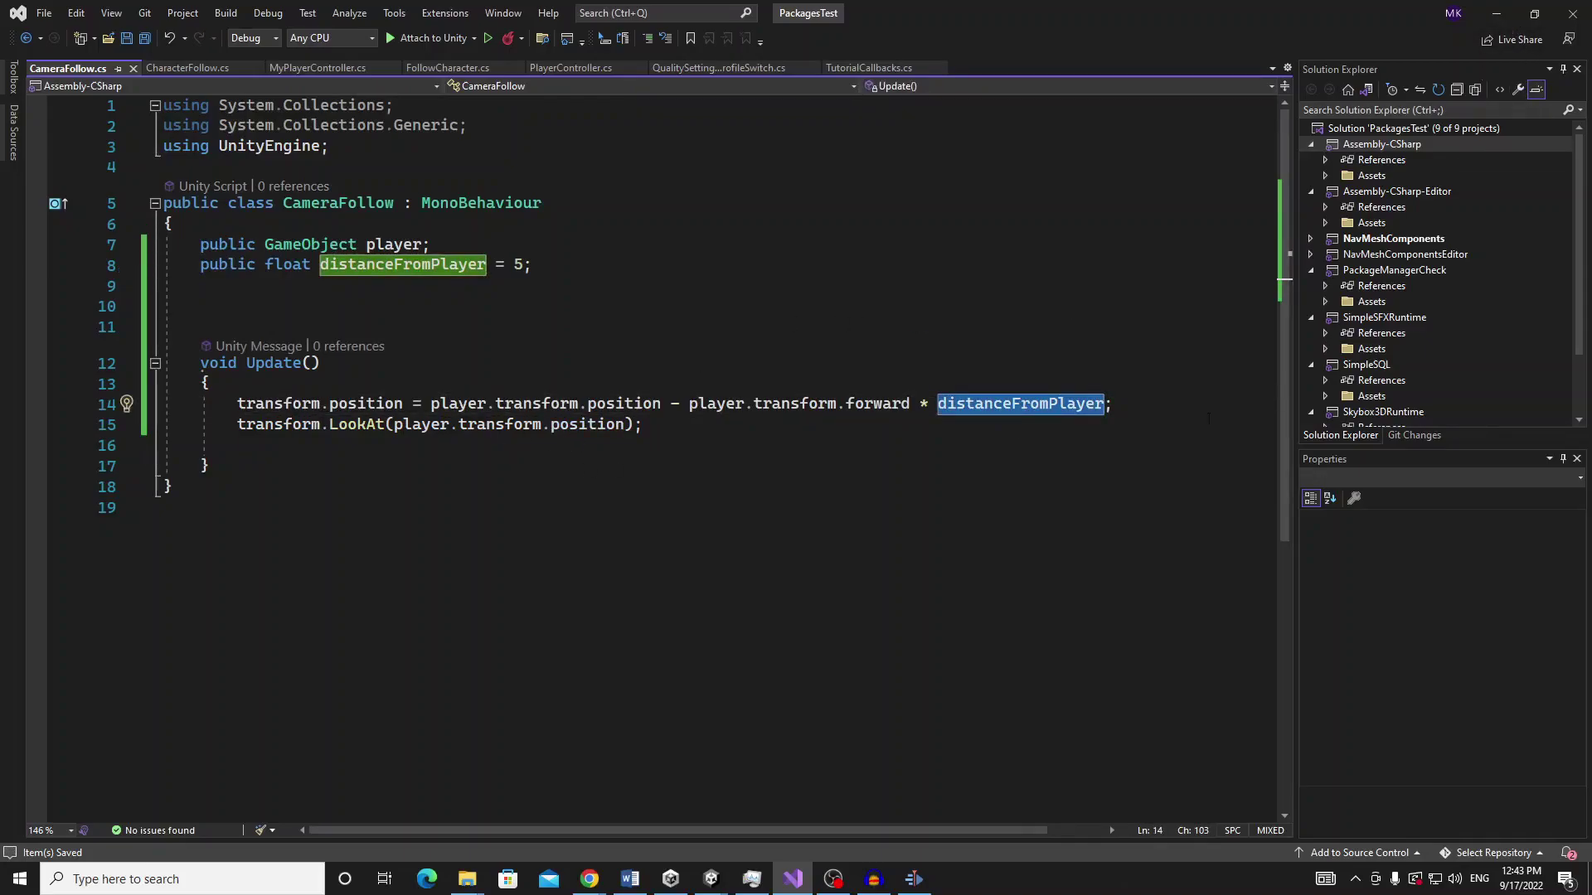
key(Down)
key(Down)
key(Down)
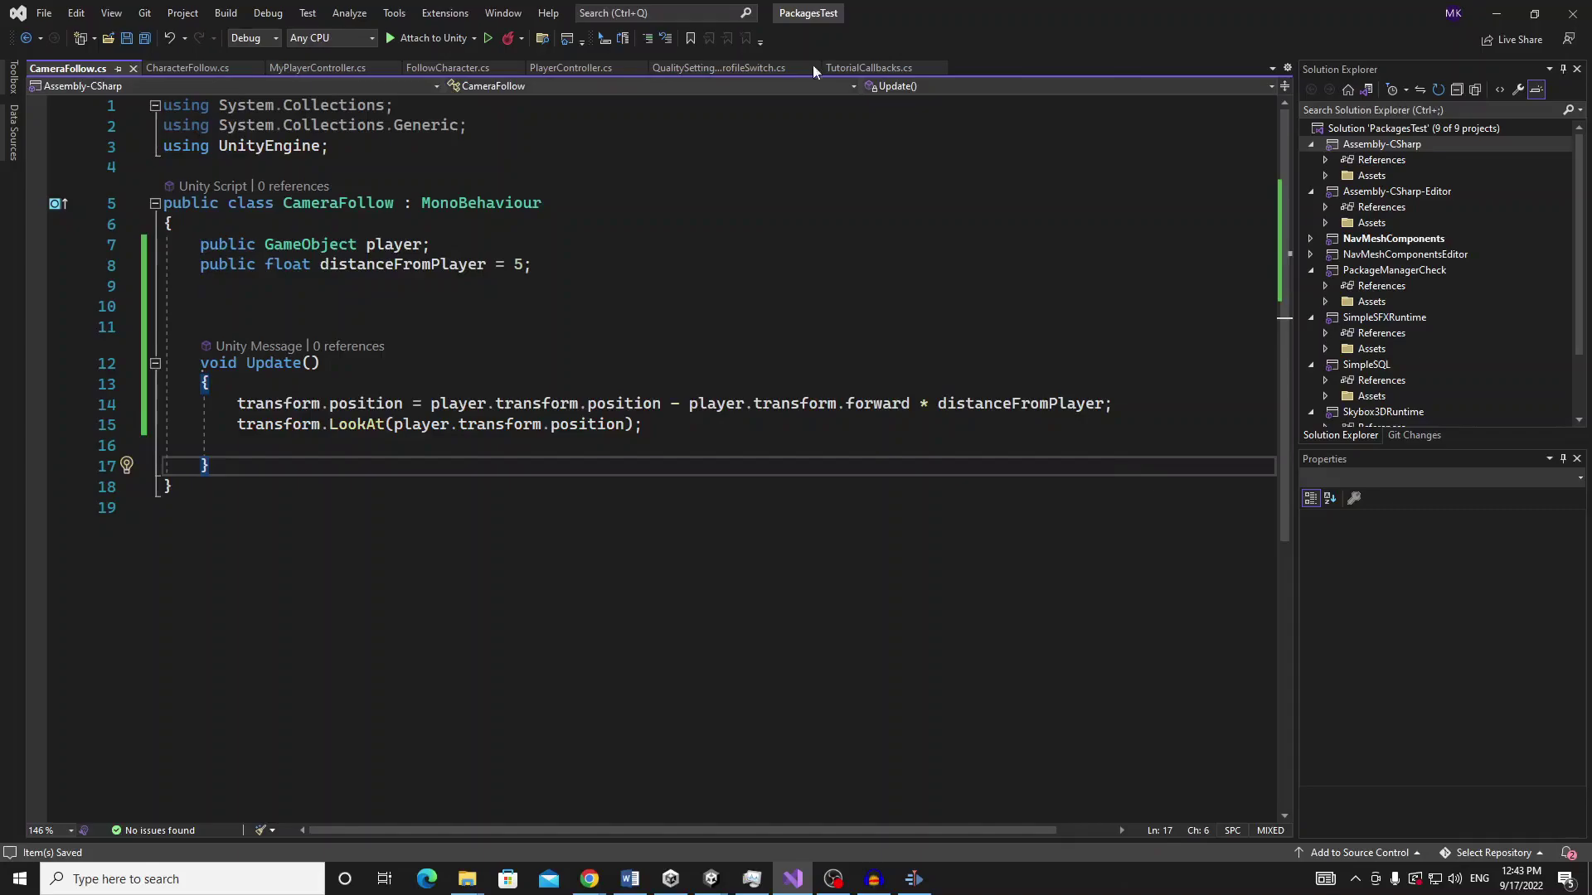
Return to Unity and run the game with Distance From Player at 5
click(1493, 16)
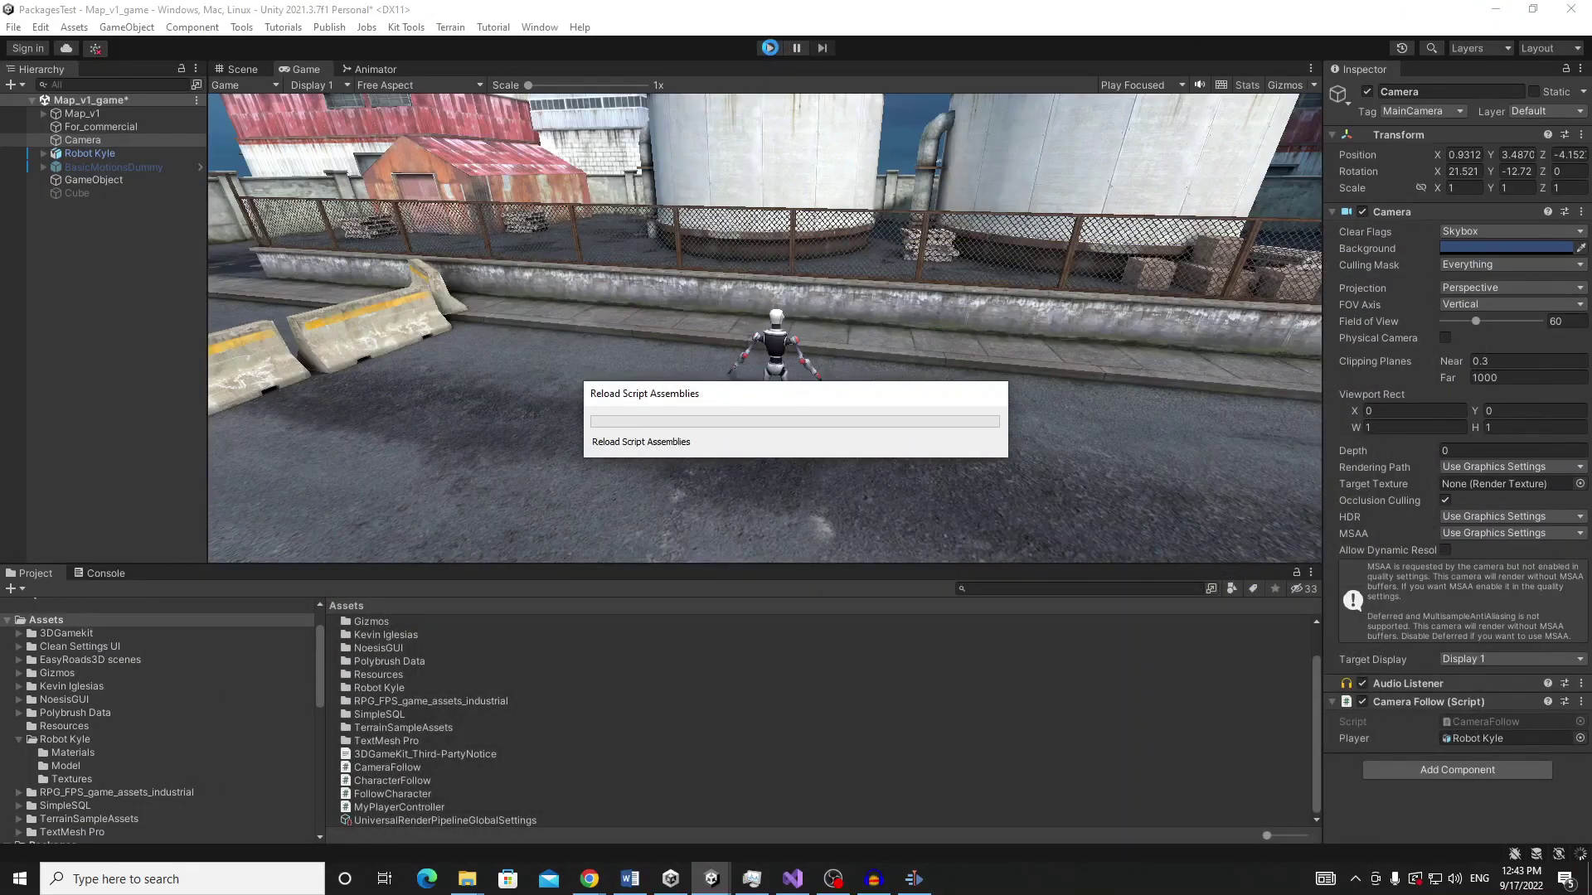
click(771, 48)
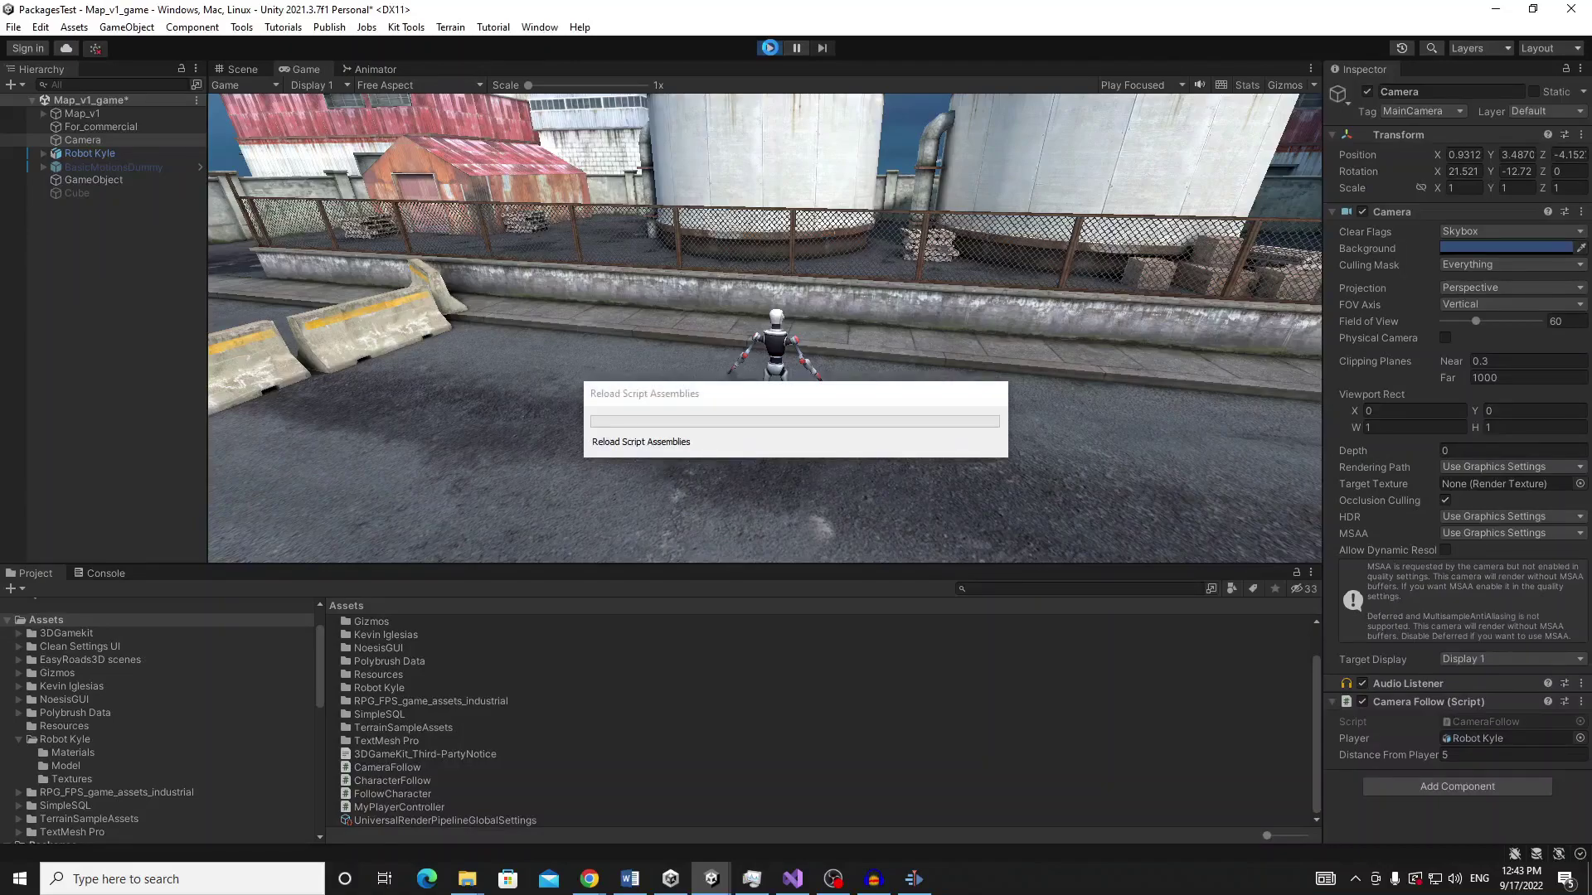
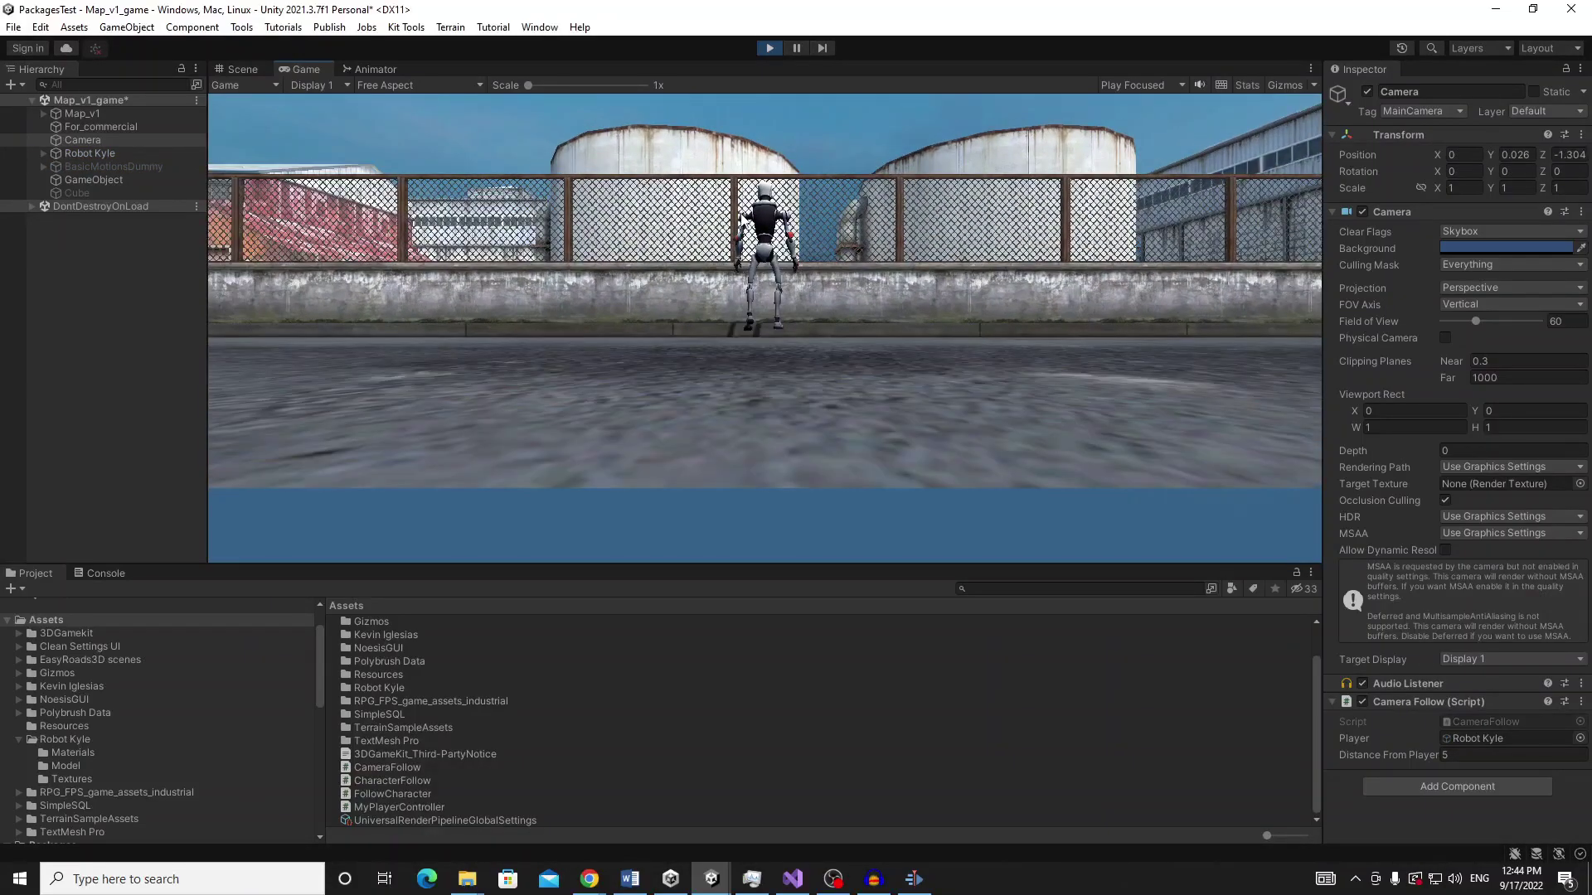
Change the Camera Follow distance from 5 to 2 and steer Robot Kyle to test it
key(a)
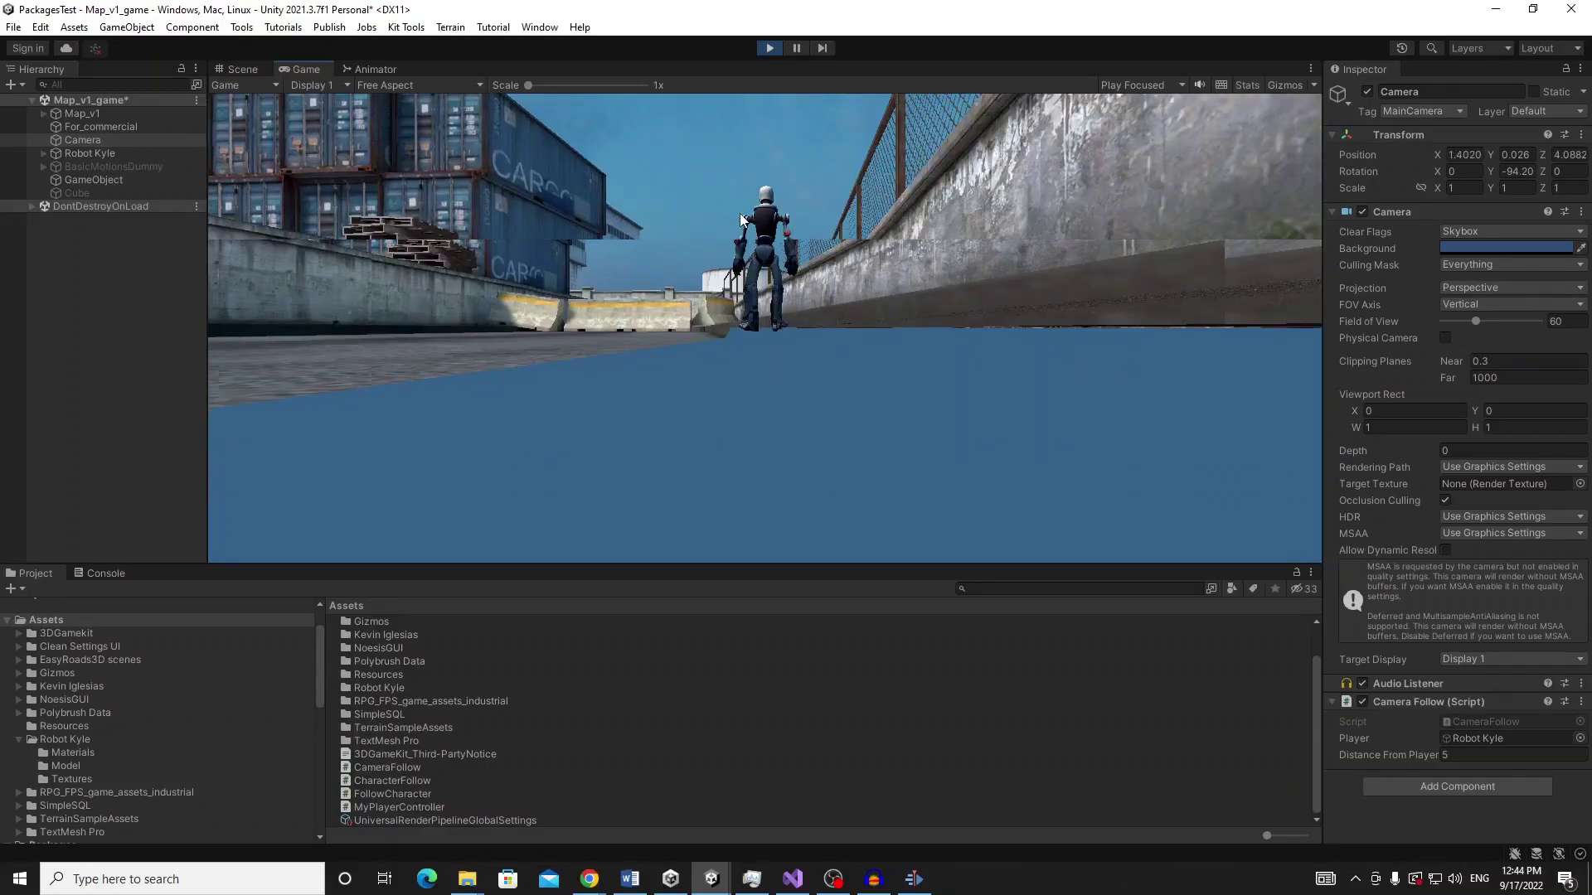
key(a)
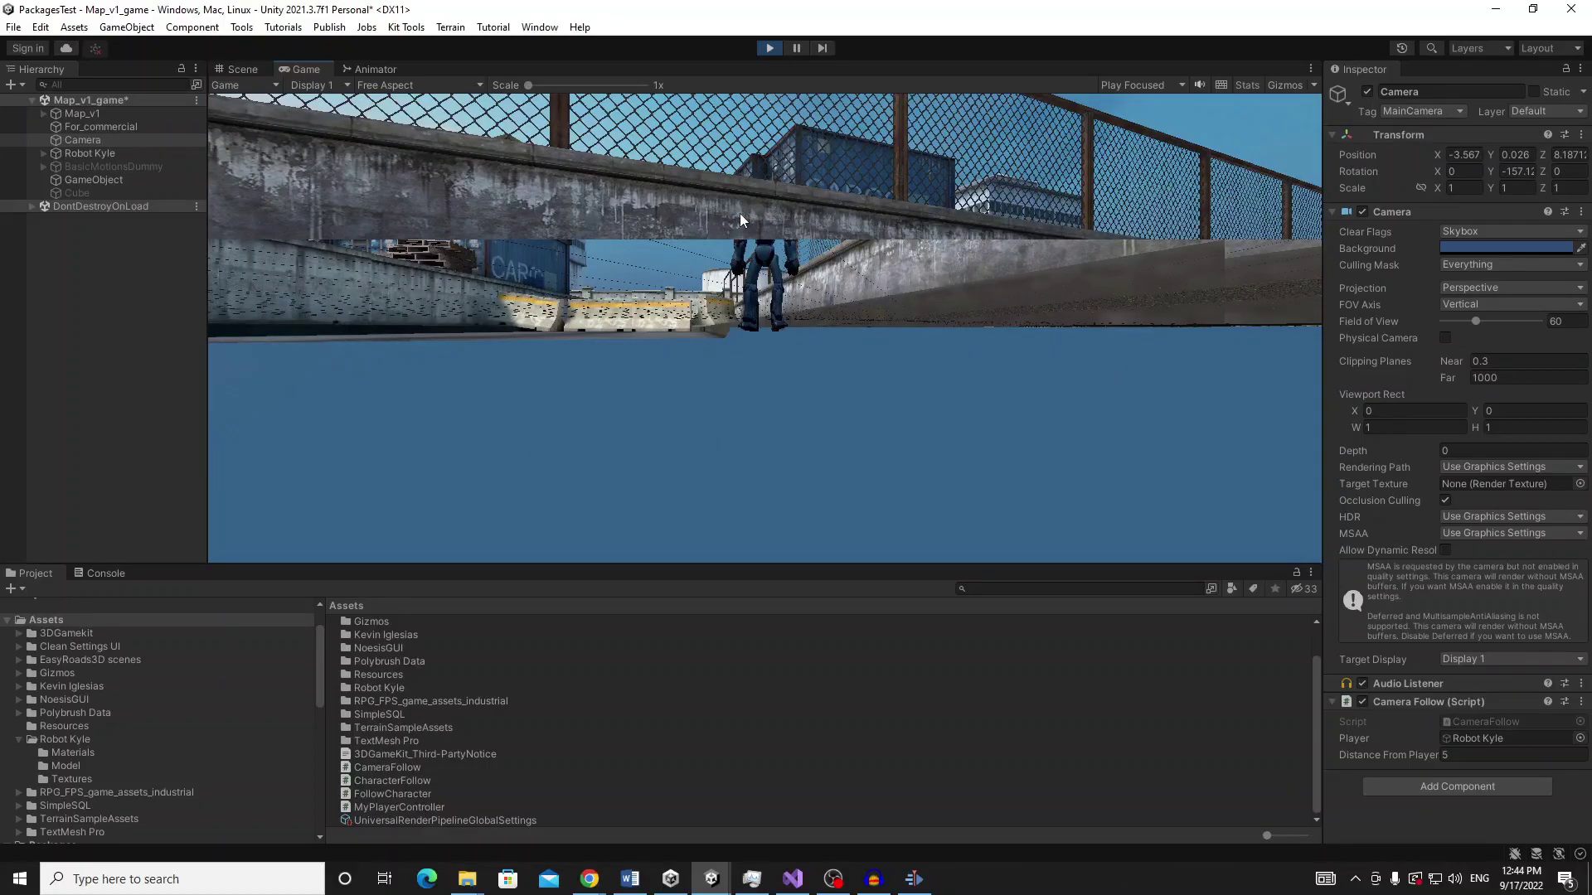
click(1468, 754)
text(2)
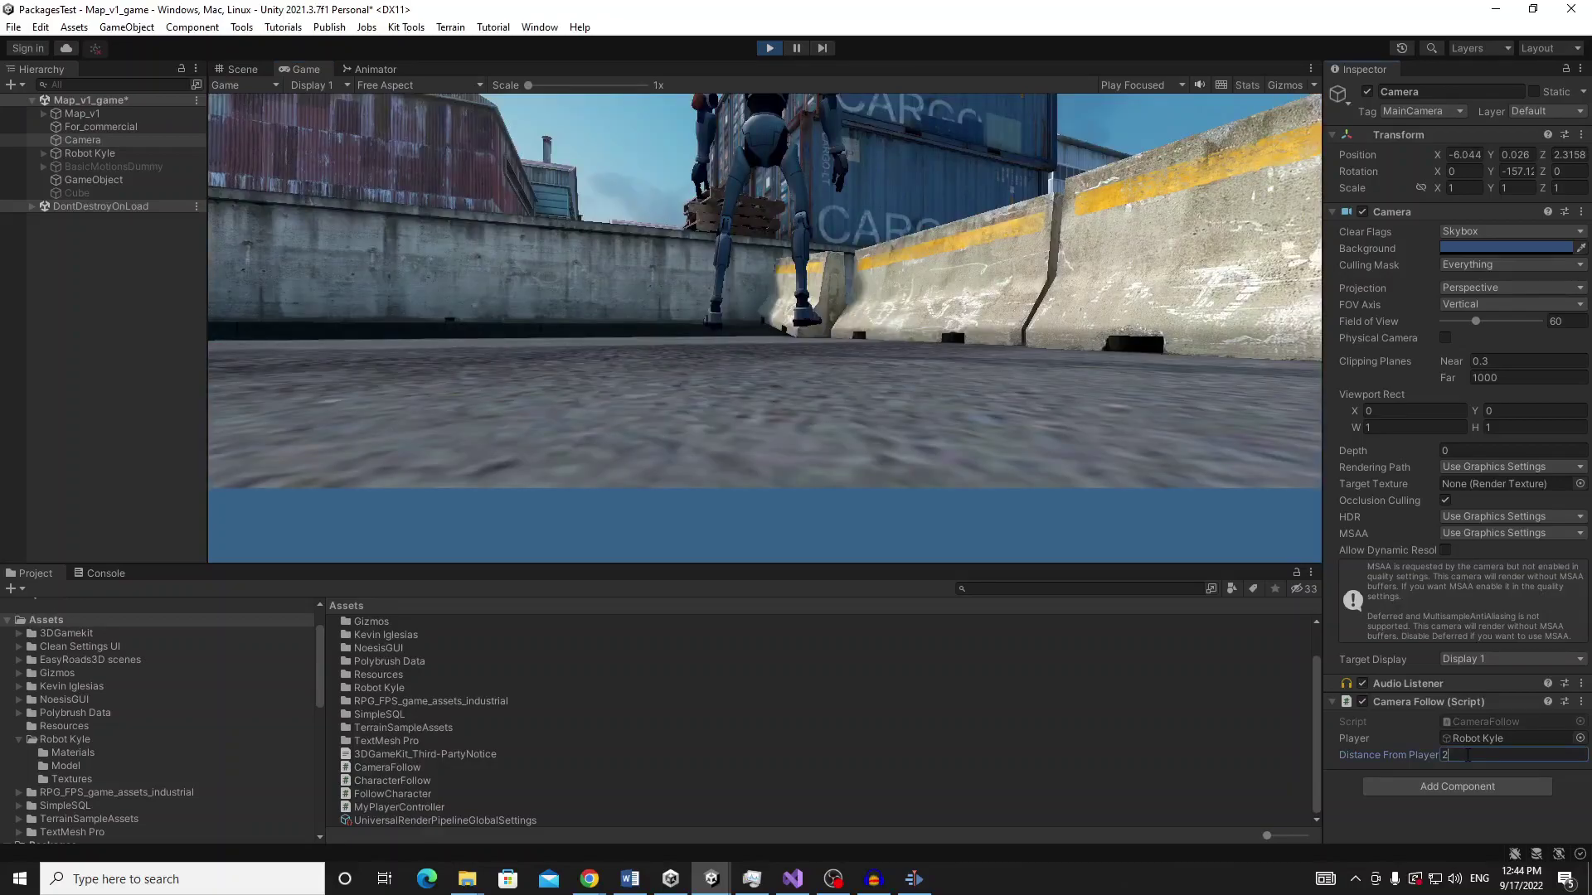
text(ss)
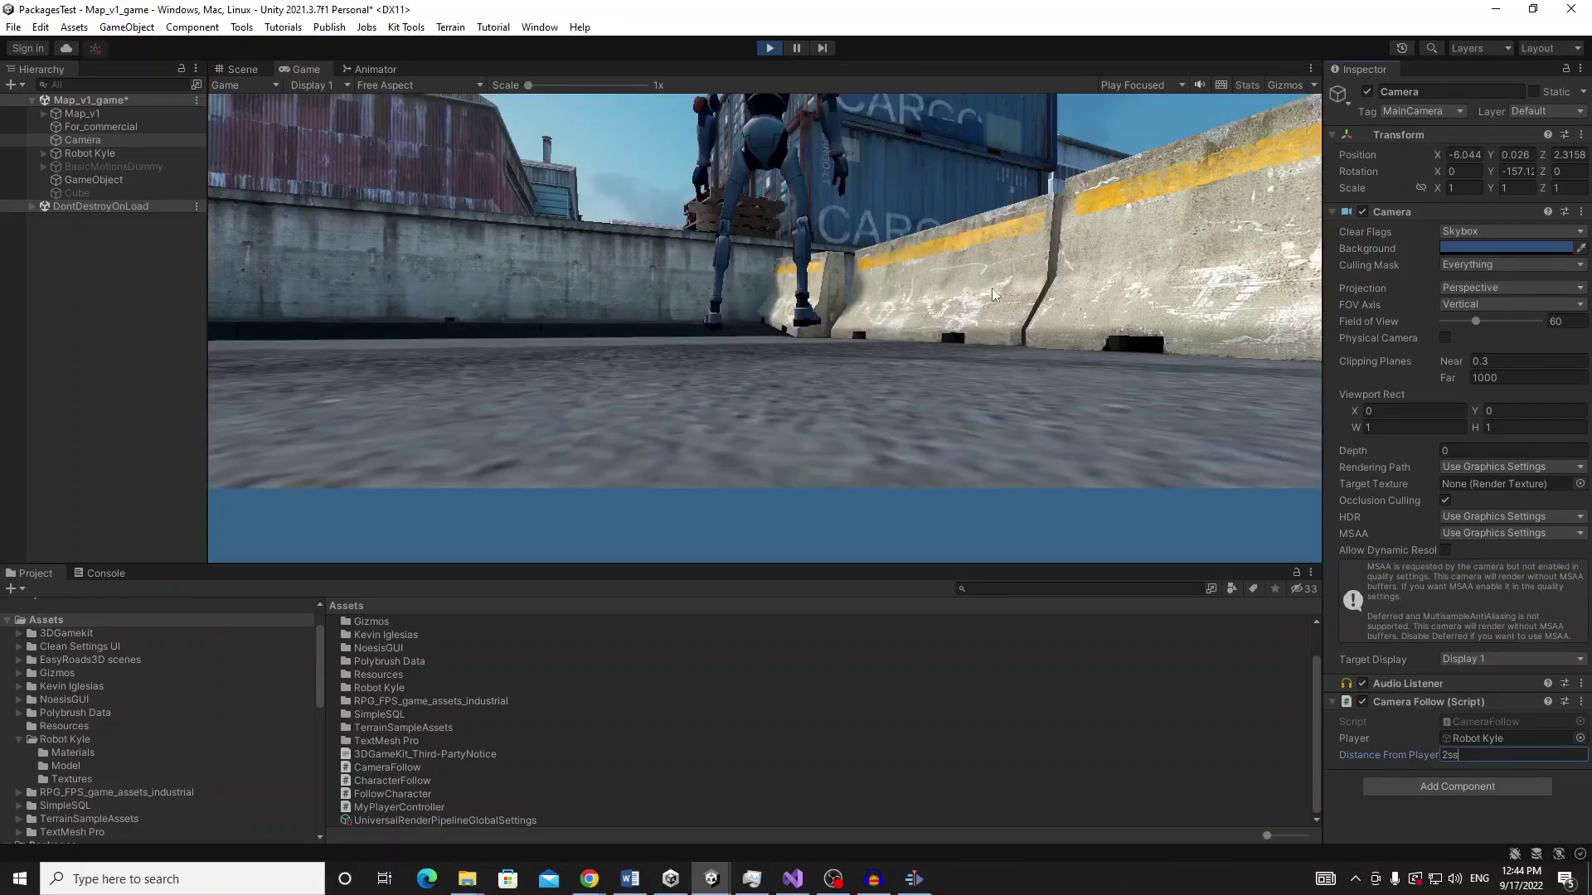
click(991, 294)
key(a)
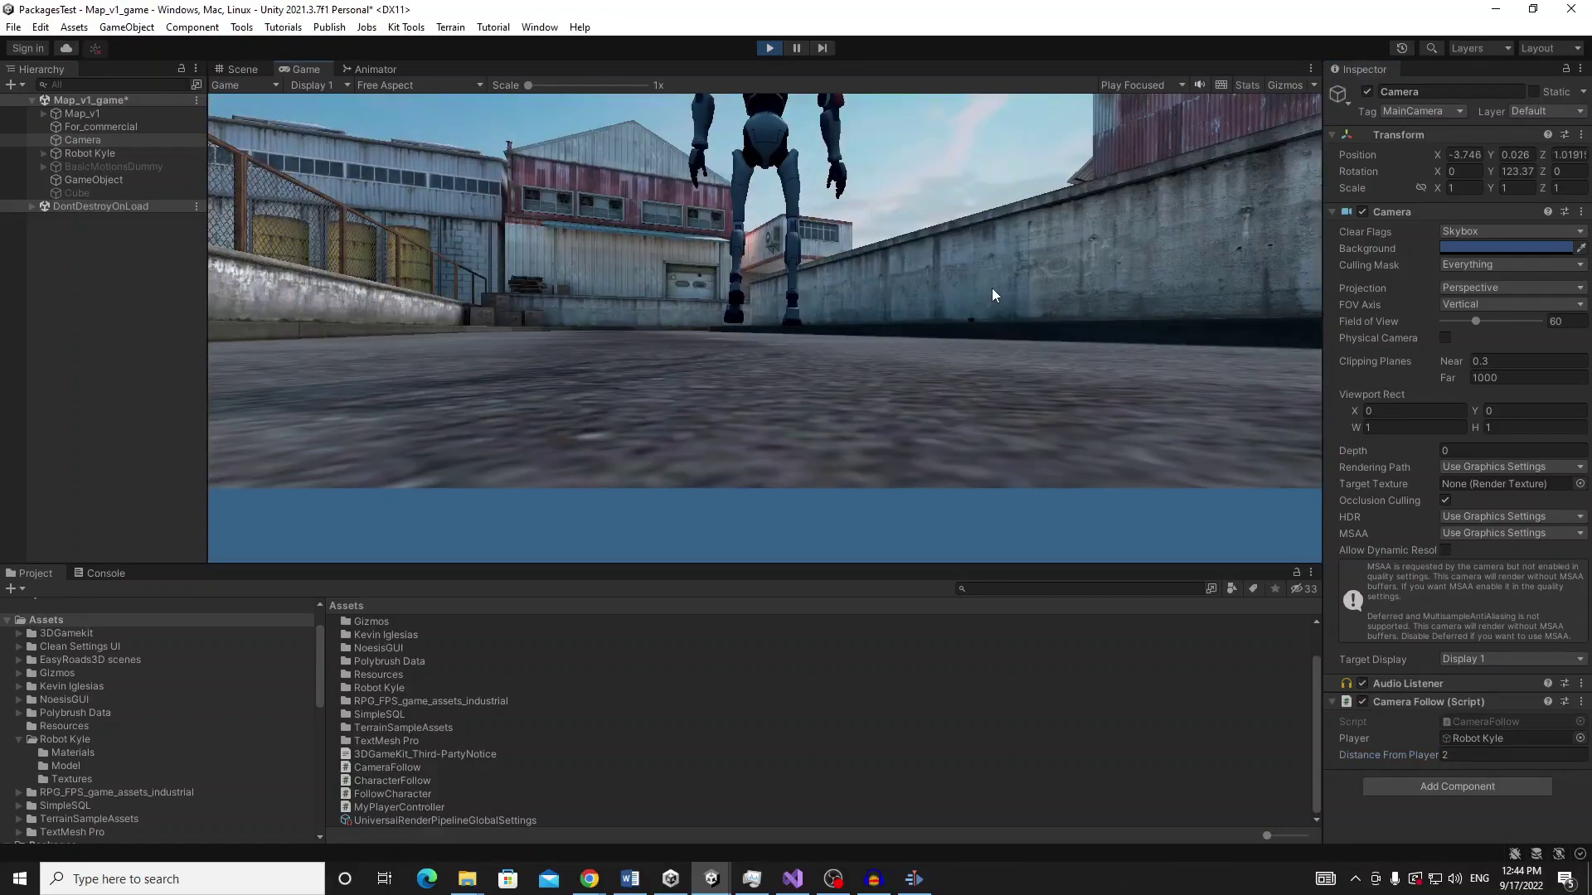
click(1485, 723)
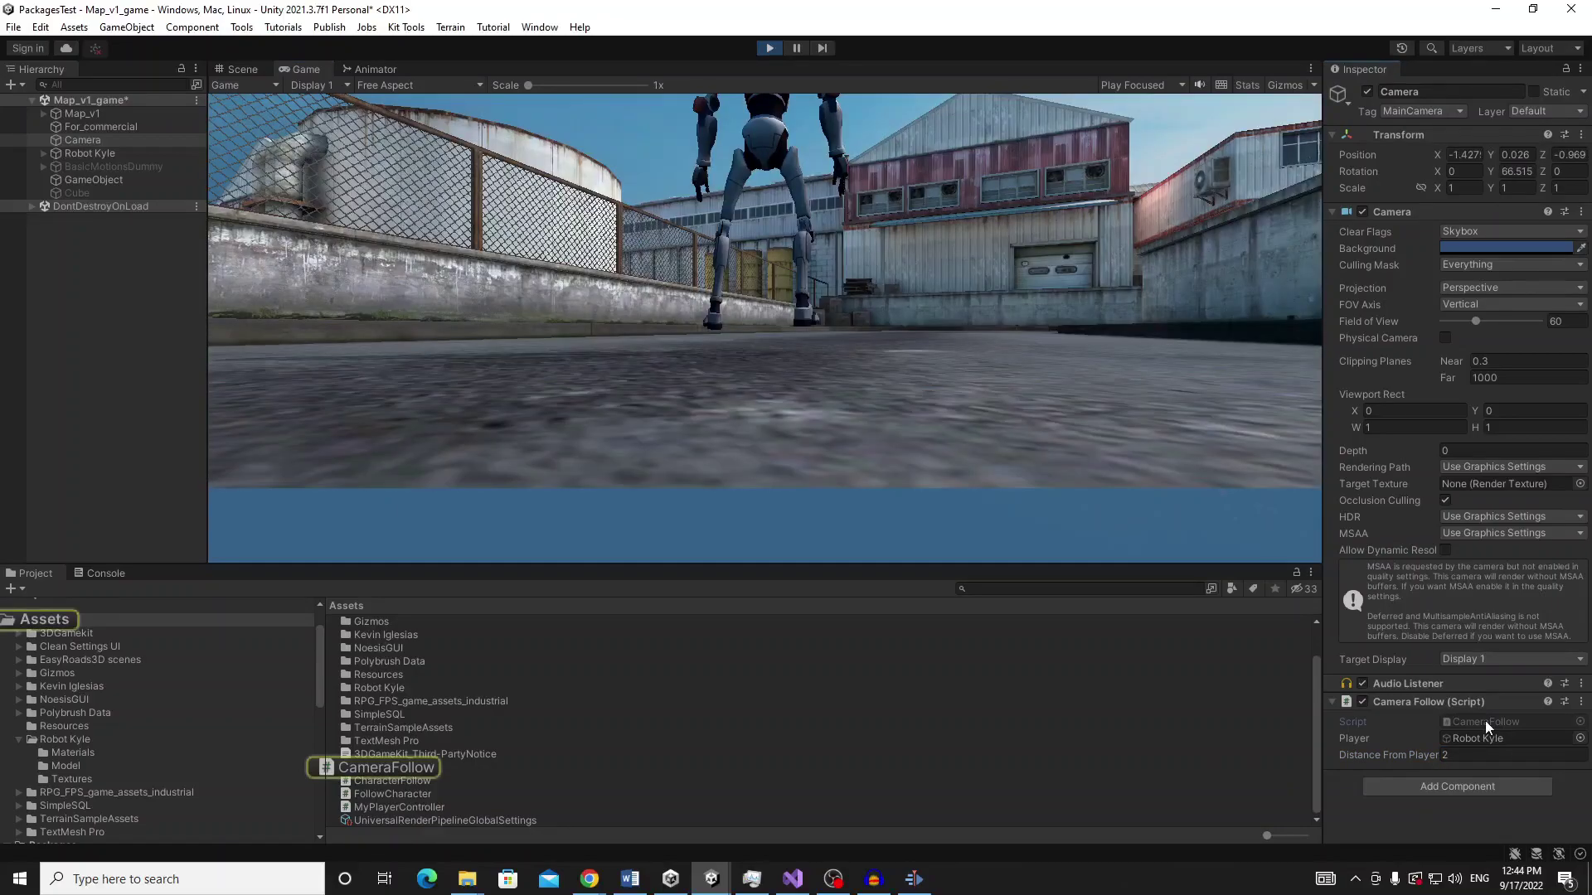
Add to Update a line reassigning transform.position as a new Vector3 of its x, y, z
double_click(1484, 720)
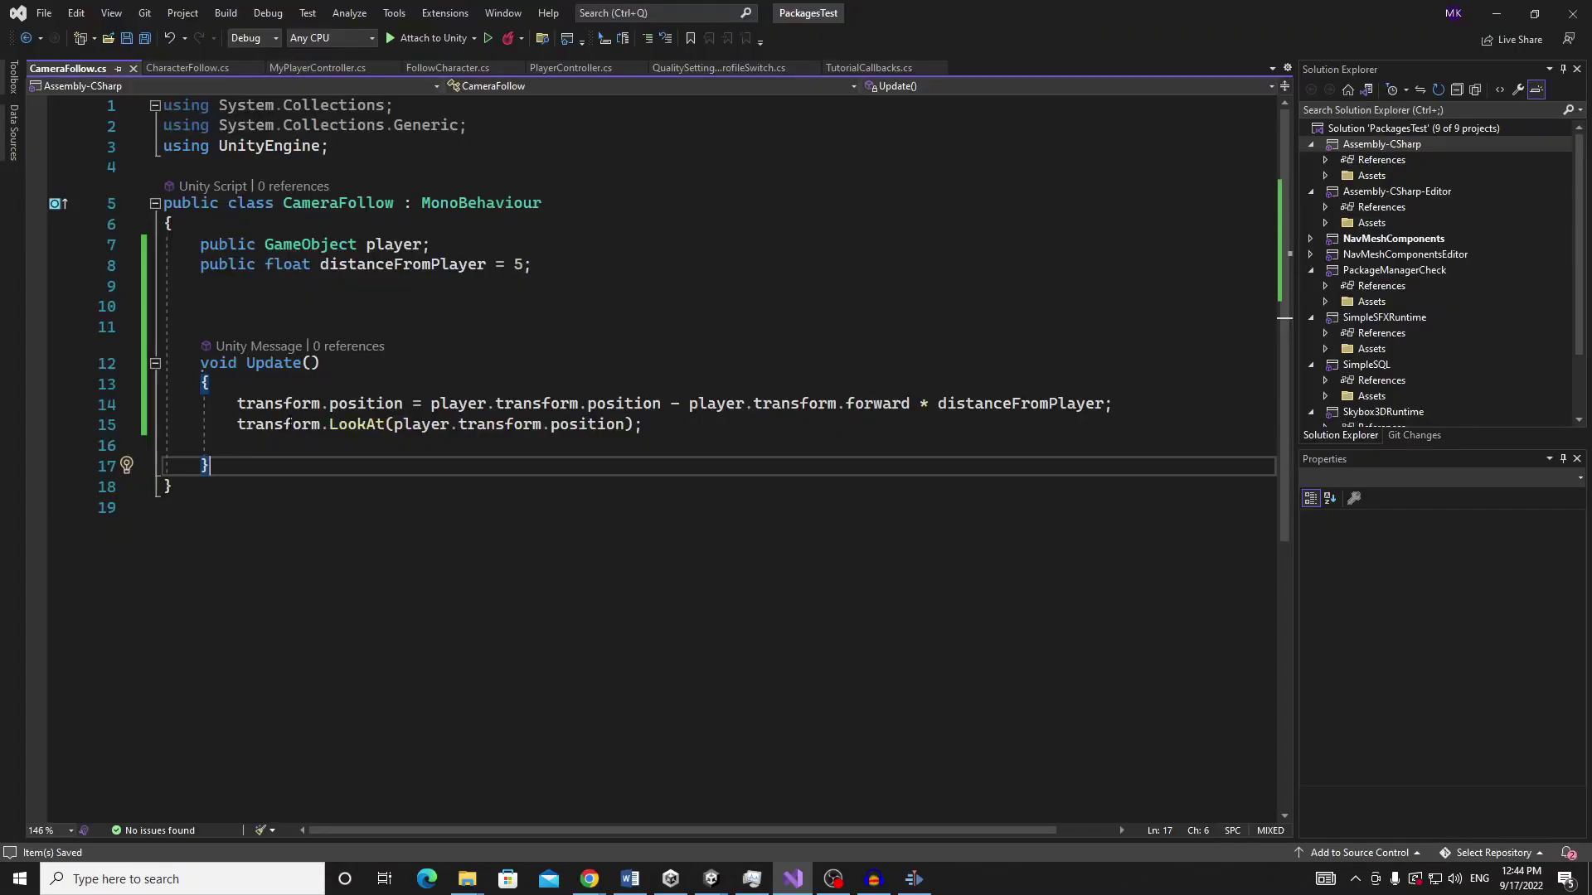
click(284, 403)
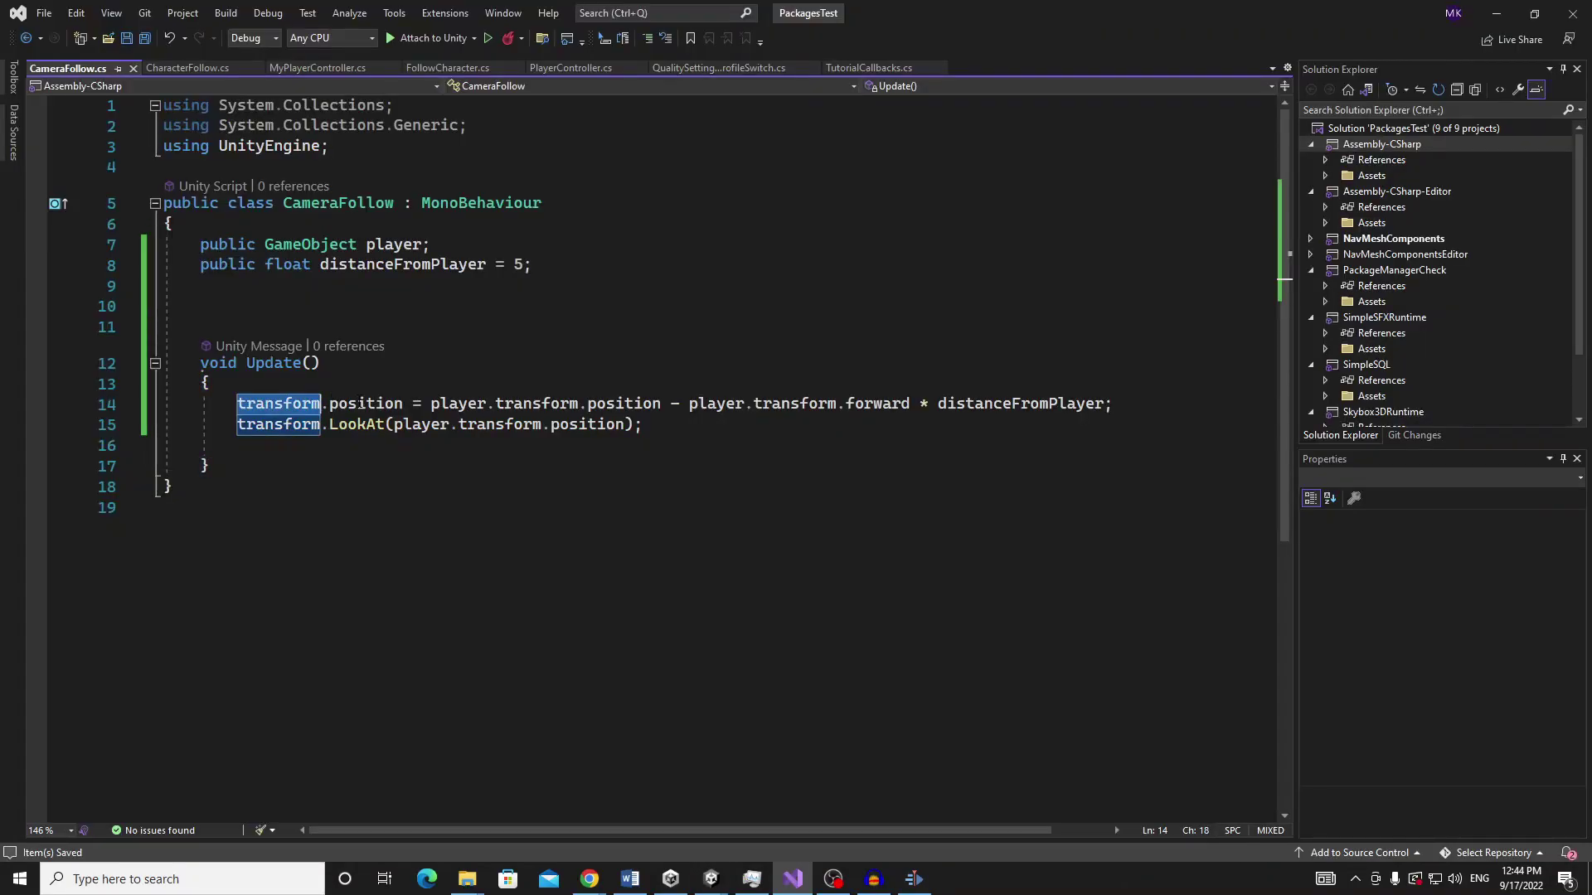
key(Down)
key(Down)
text(transform.position = )
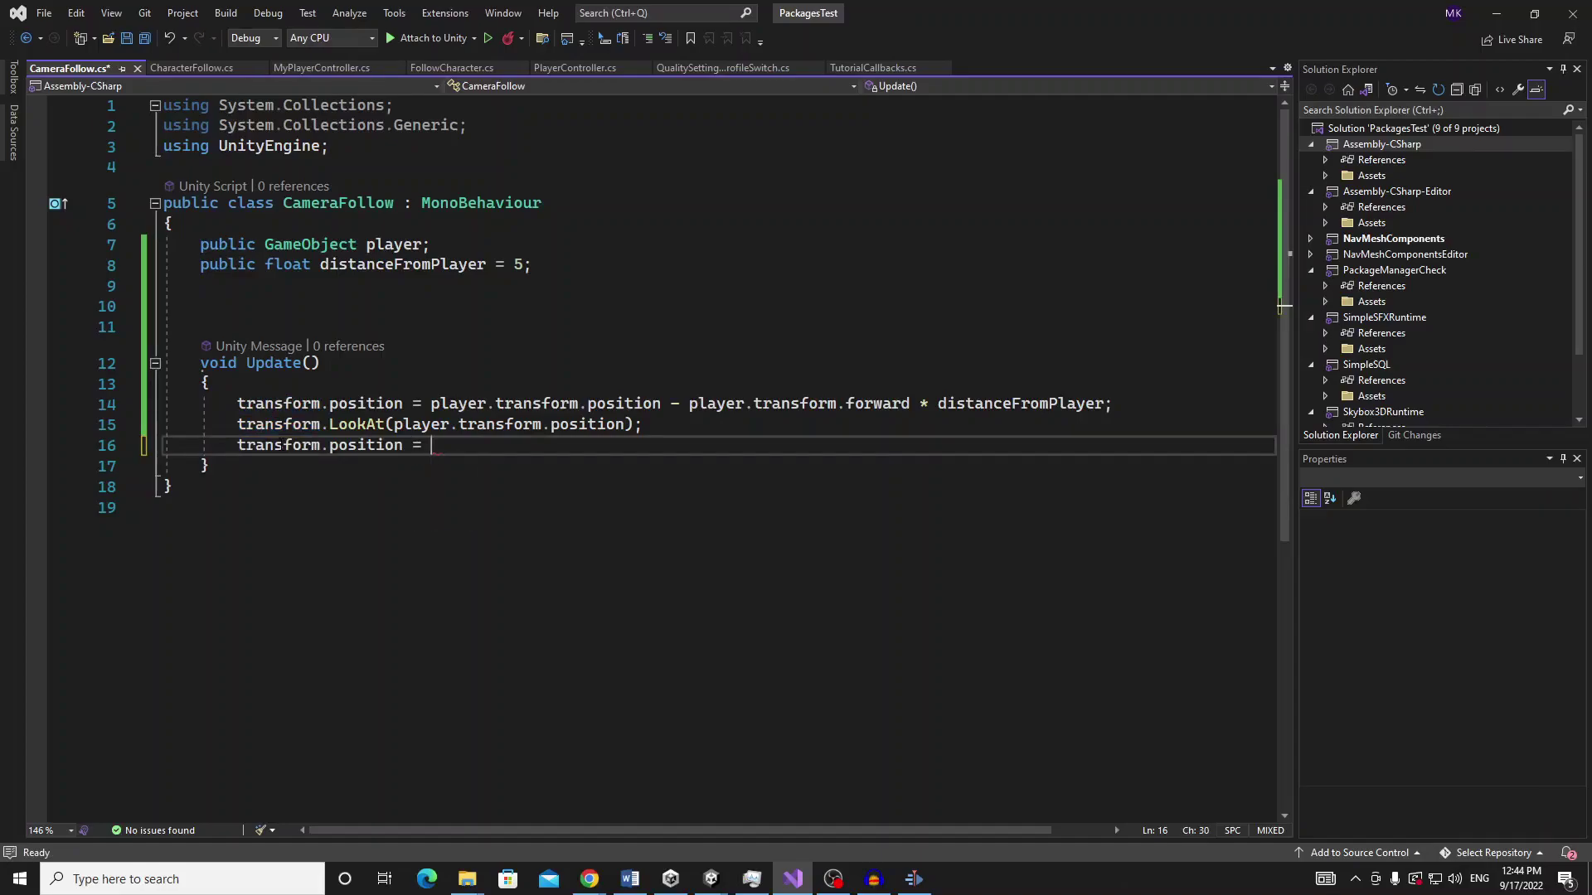
text(transform.position.)
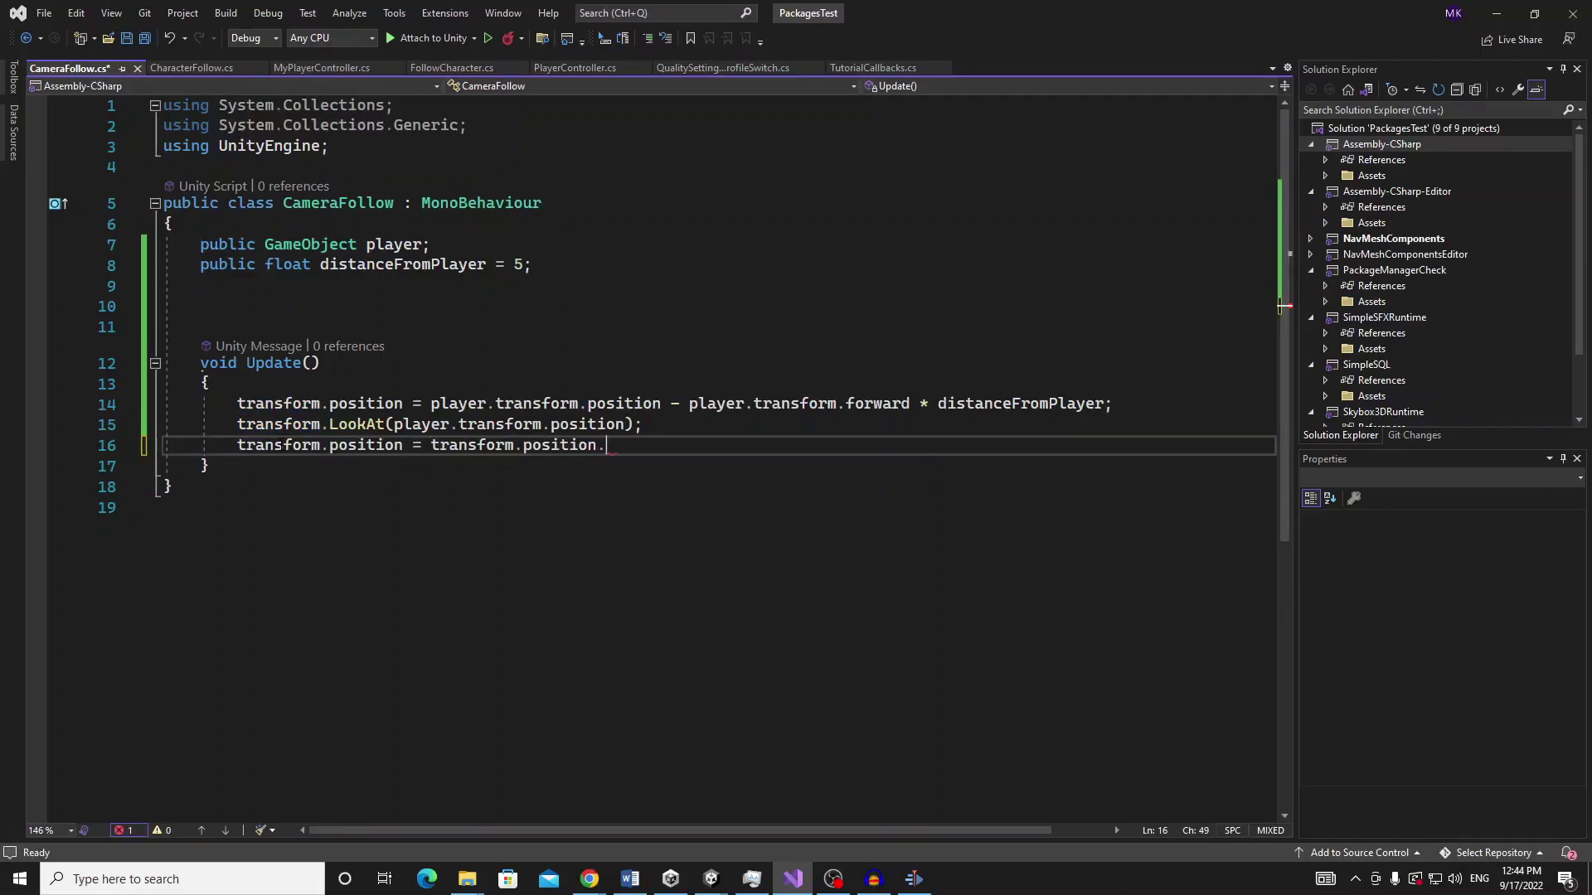
text(x,transform.position.y,)
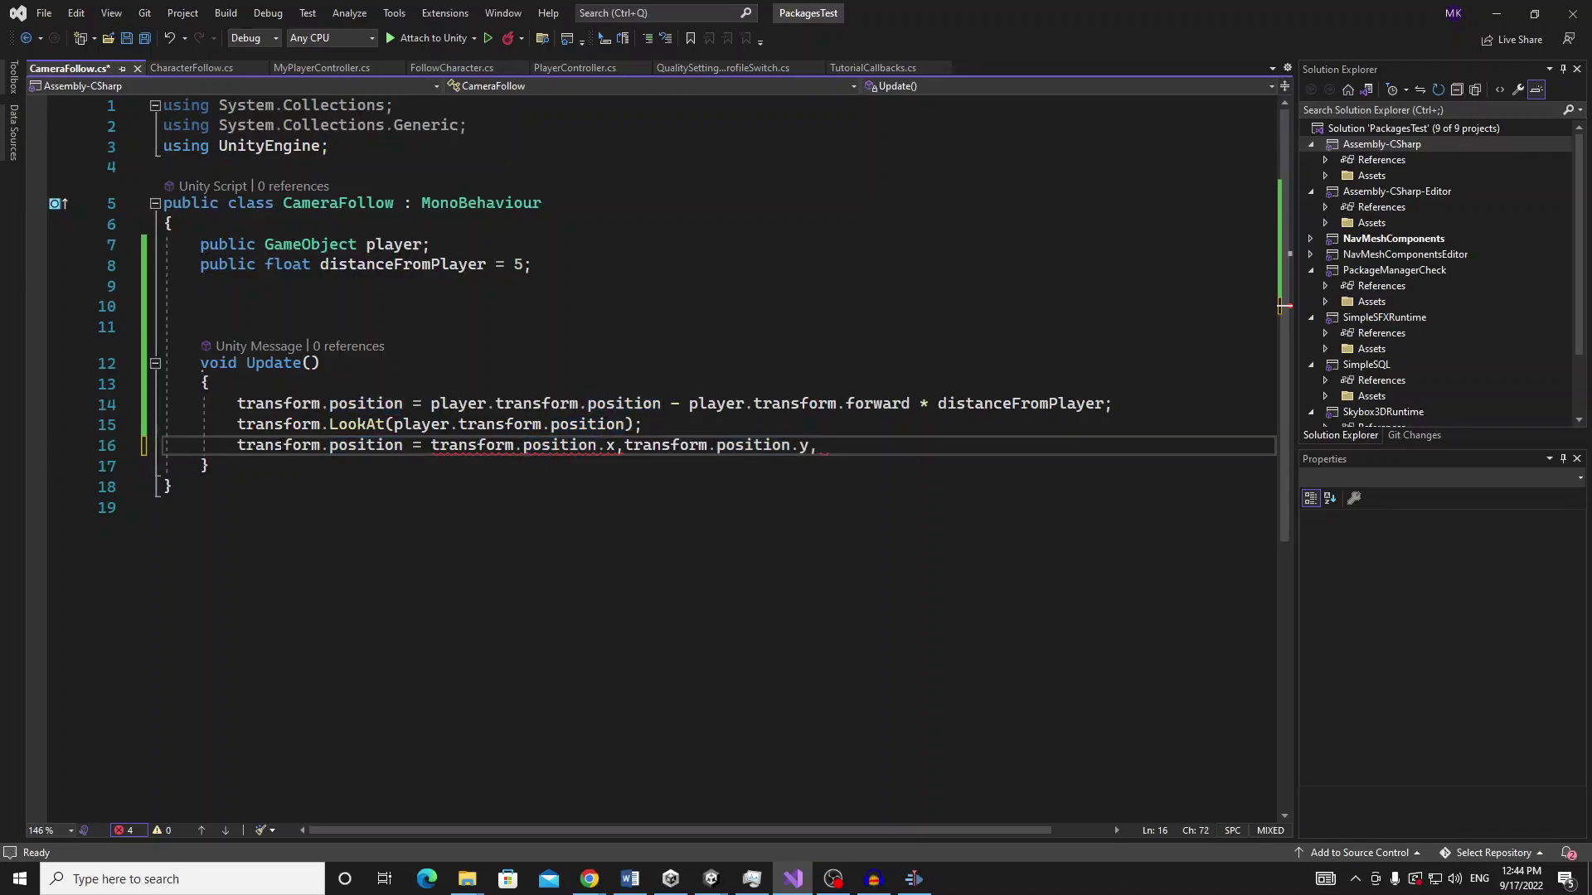
text(transform.position.z)
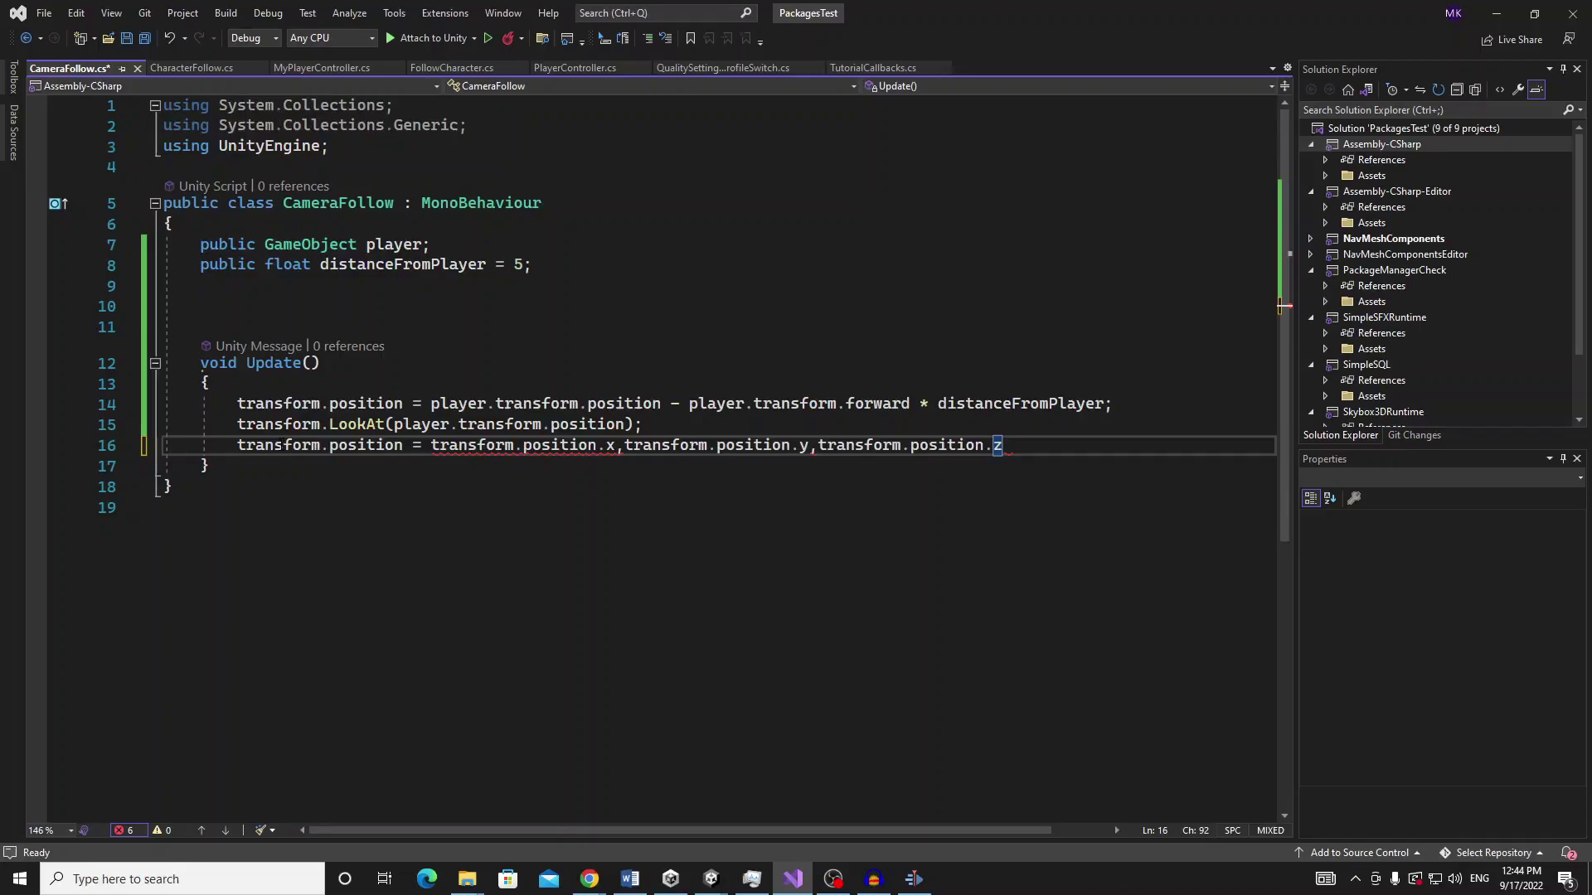
key(ctrl+Left)
key(ctrl+Left)
key(ctrl+Left)
key(Left)
key(Right)
key(Right)
text(new Vector3)
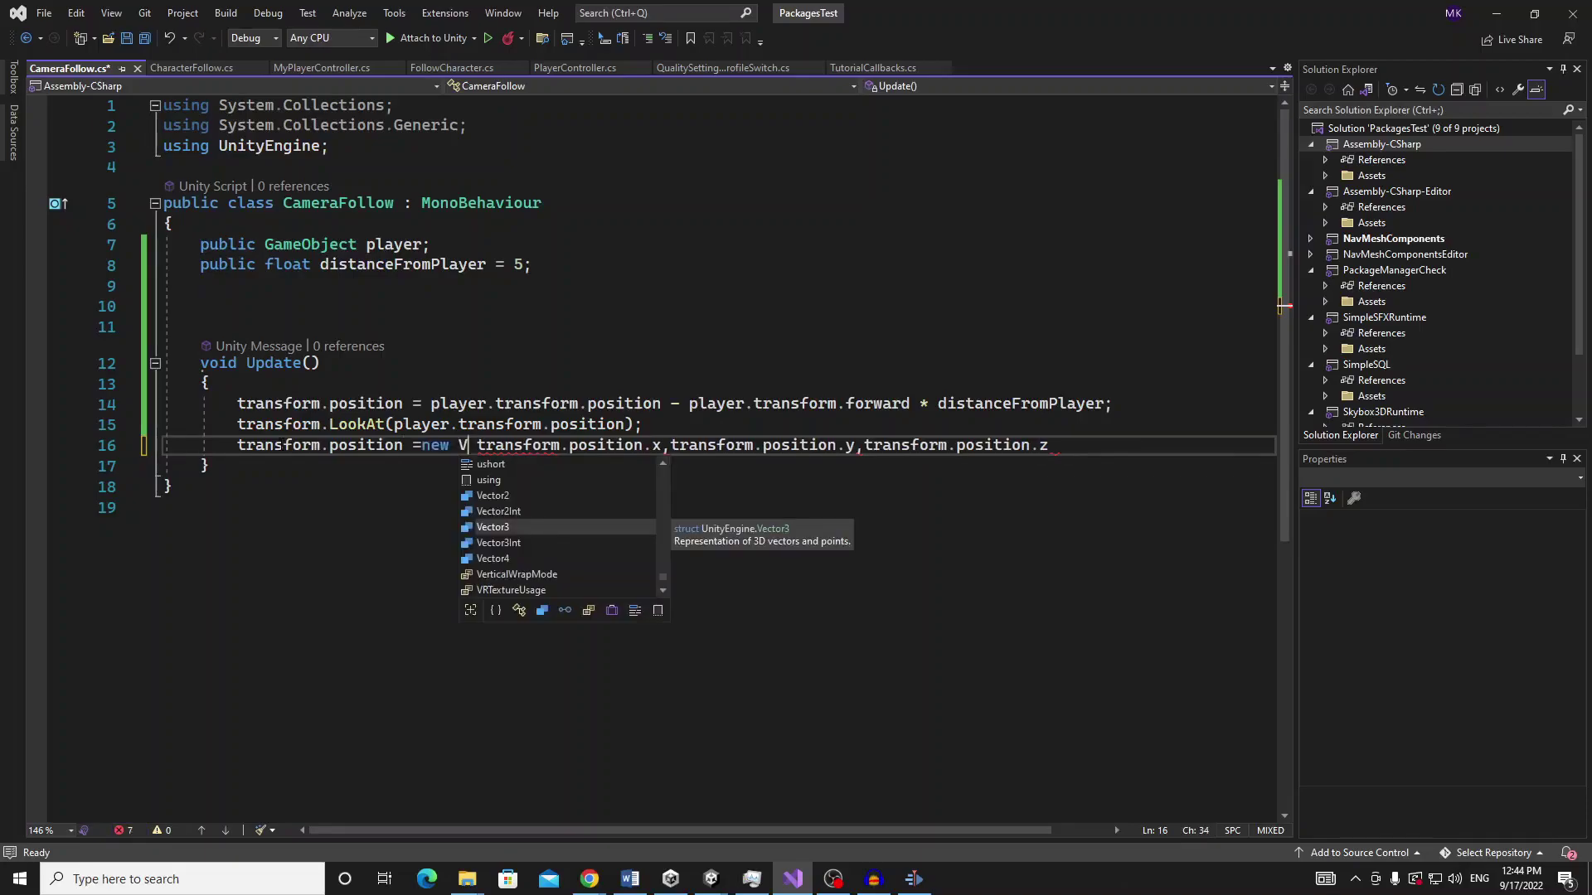
text(()
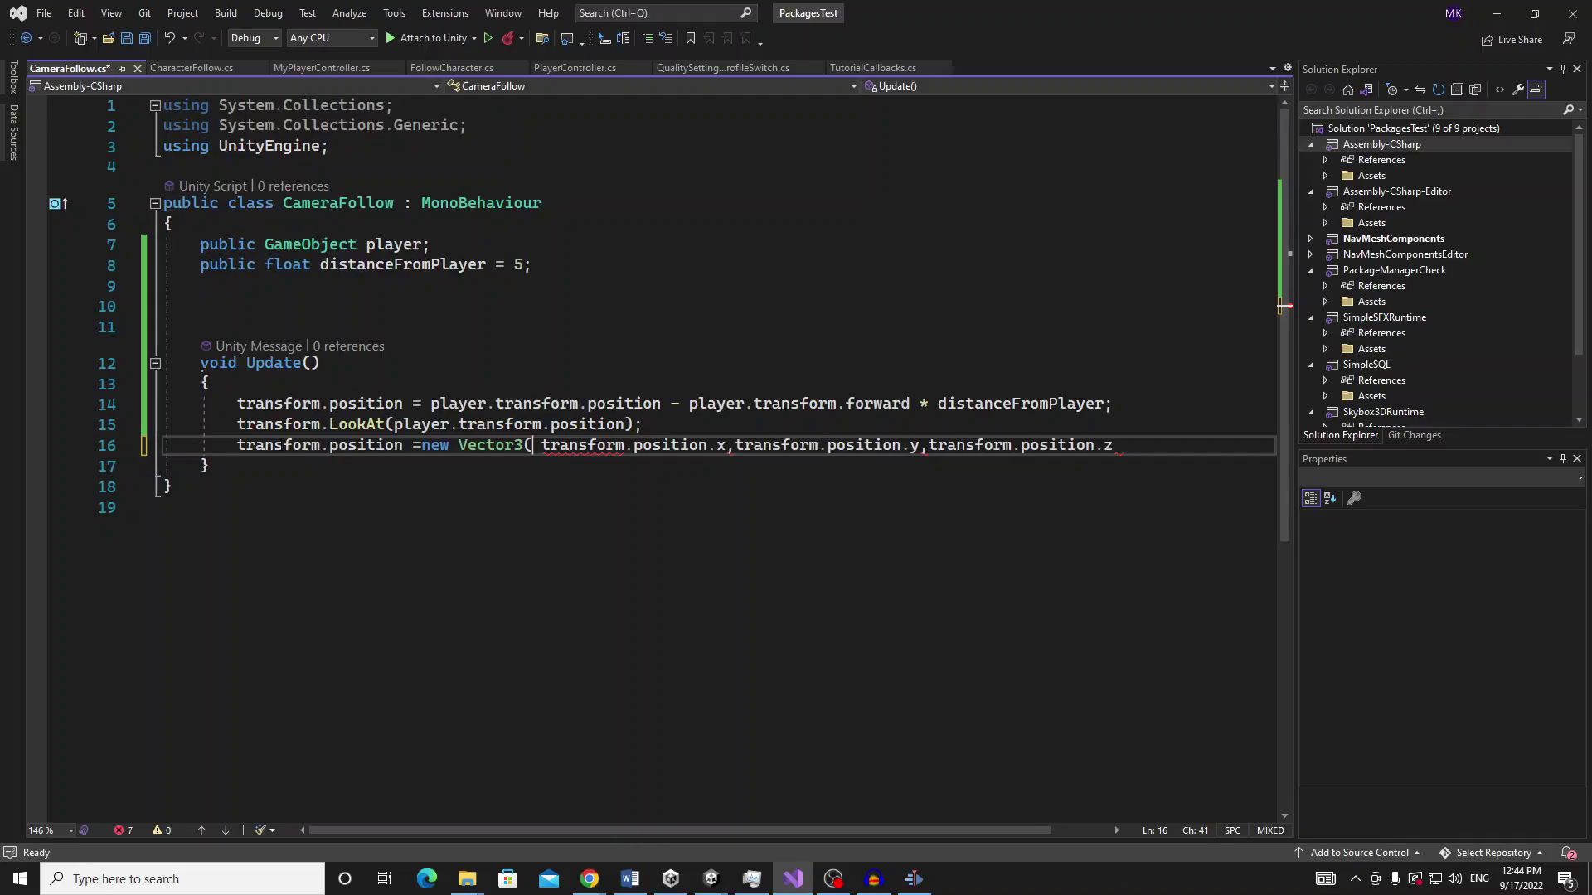
key(End)
text();)
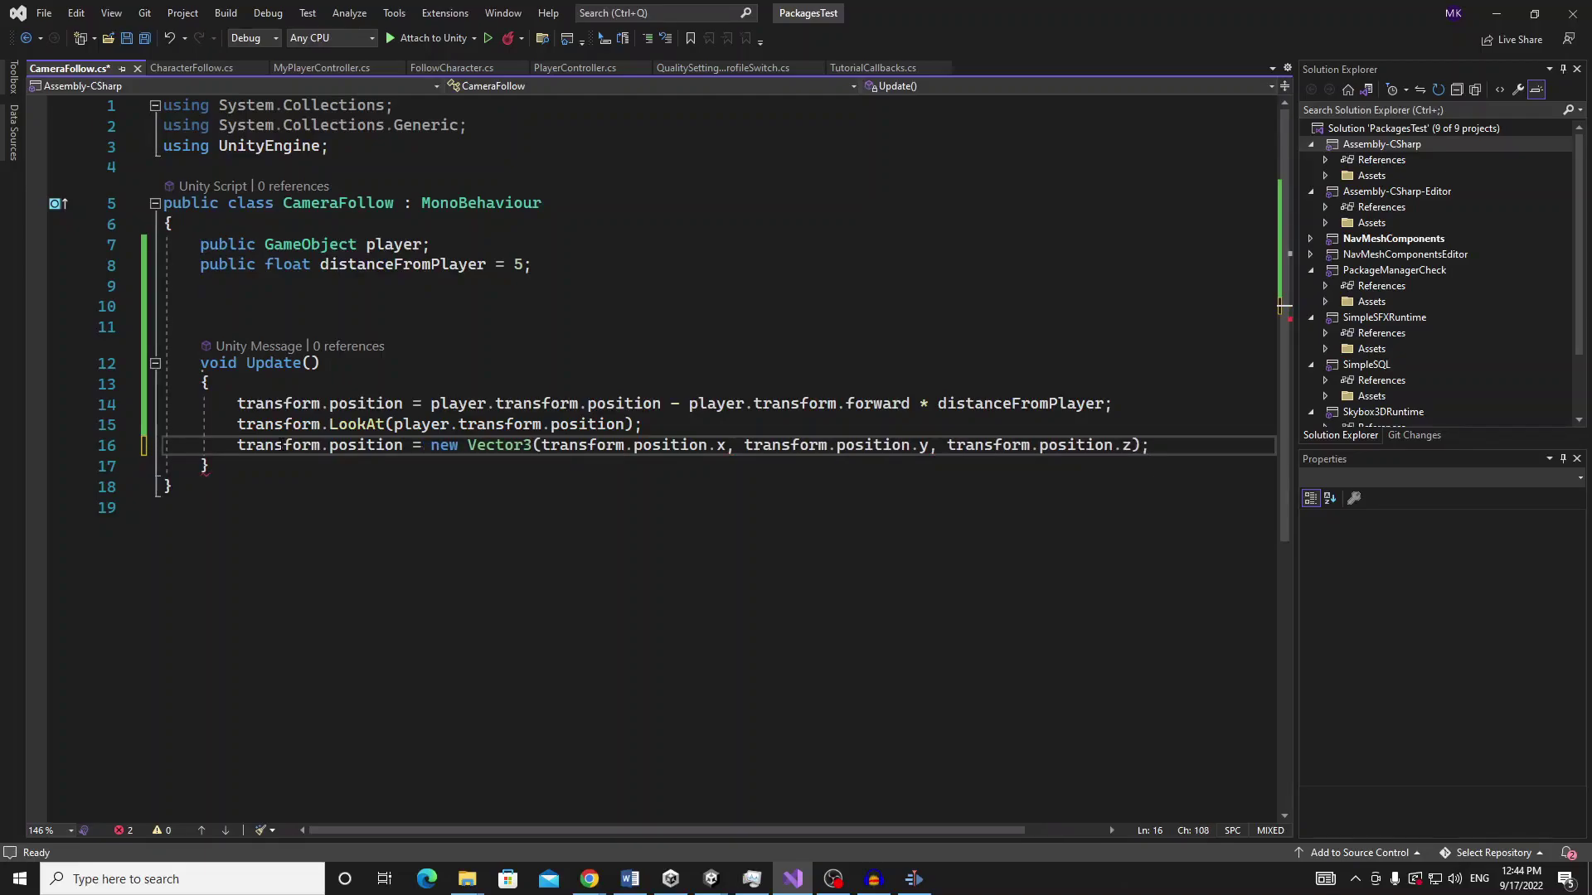
Declare a public height field on line 9 of CameraFollow
click(930, 446)
click(560, 265)
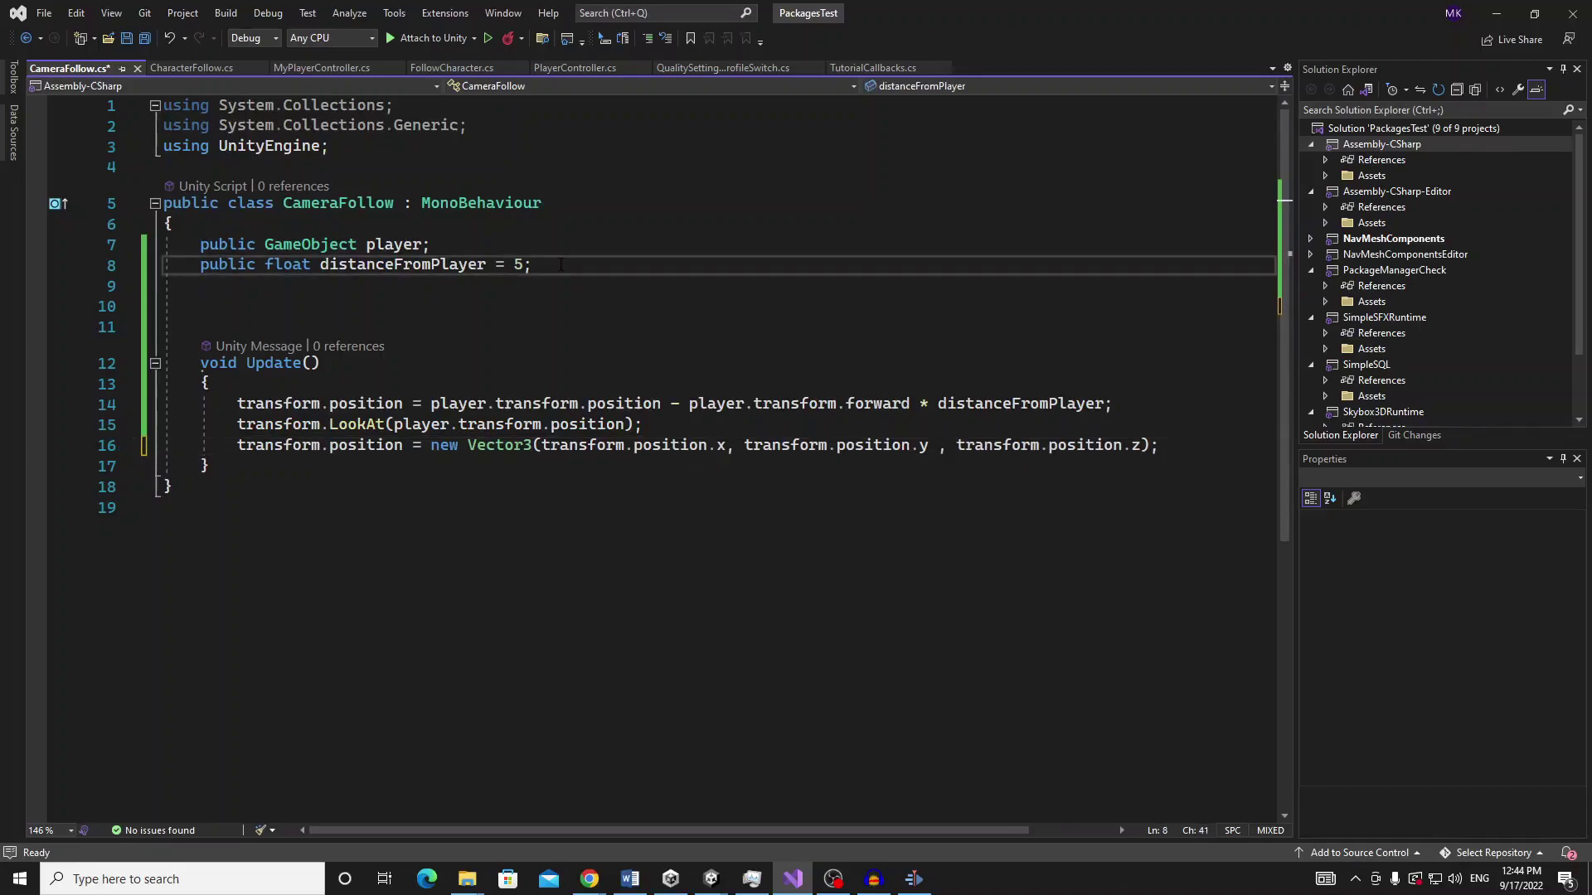
key(Return)
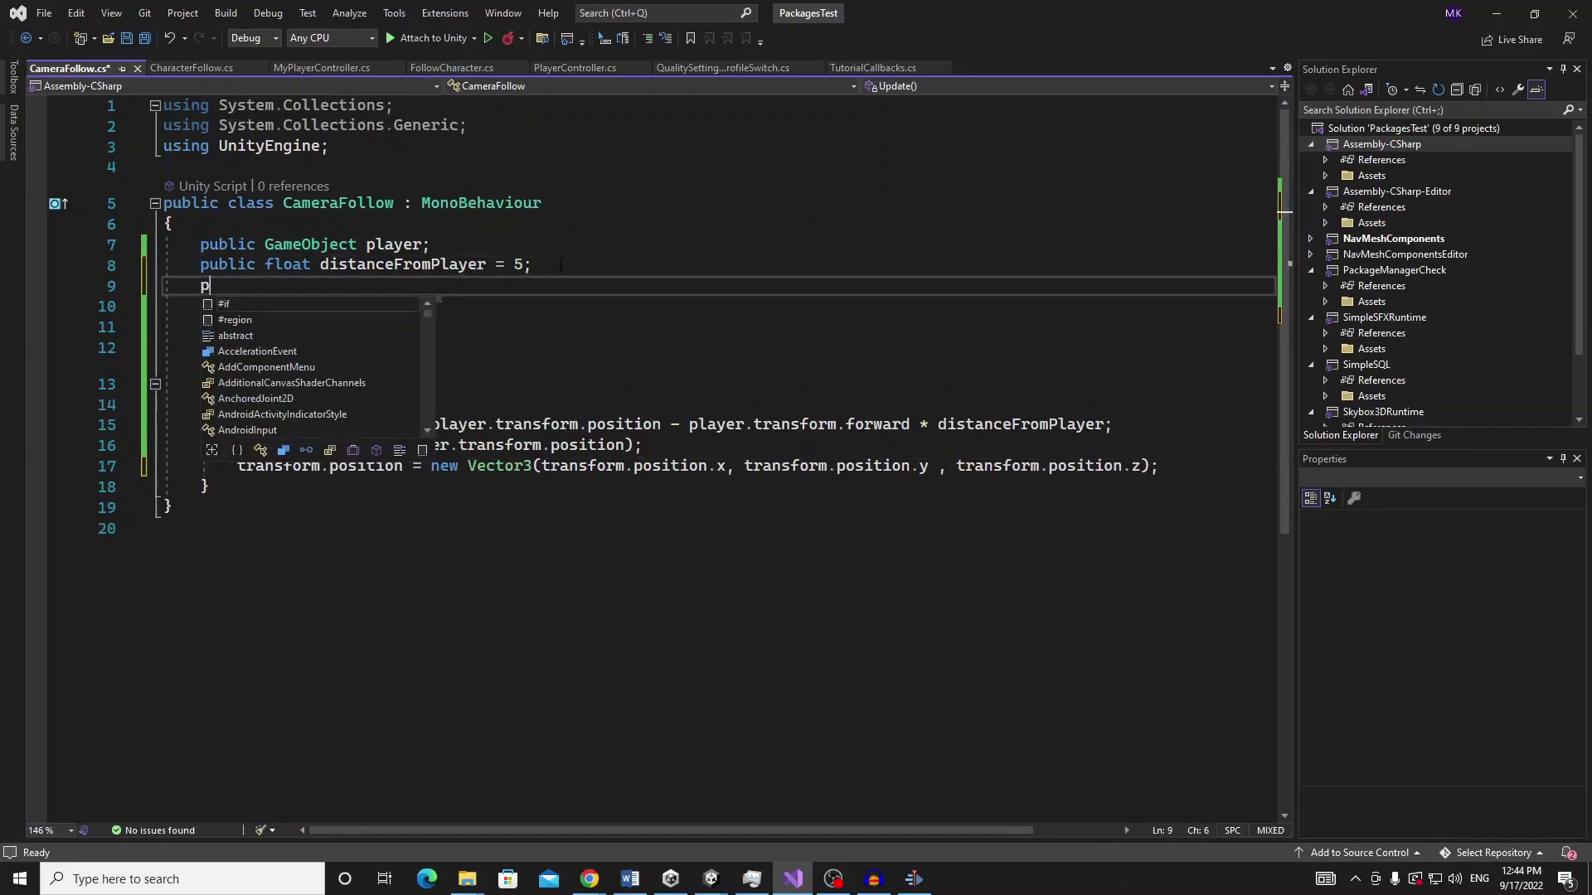
text(pub)
key(Tab)
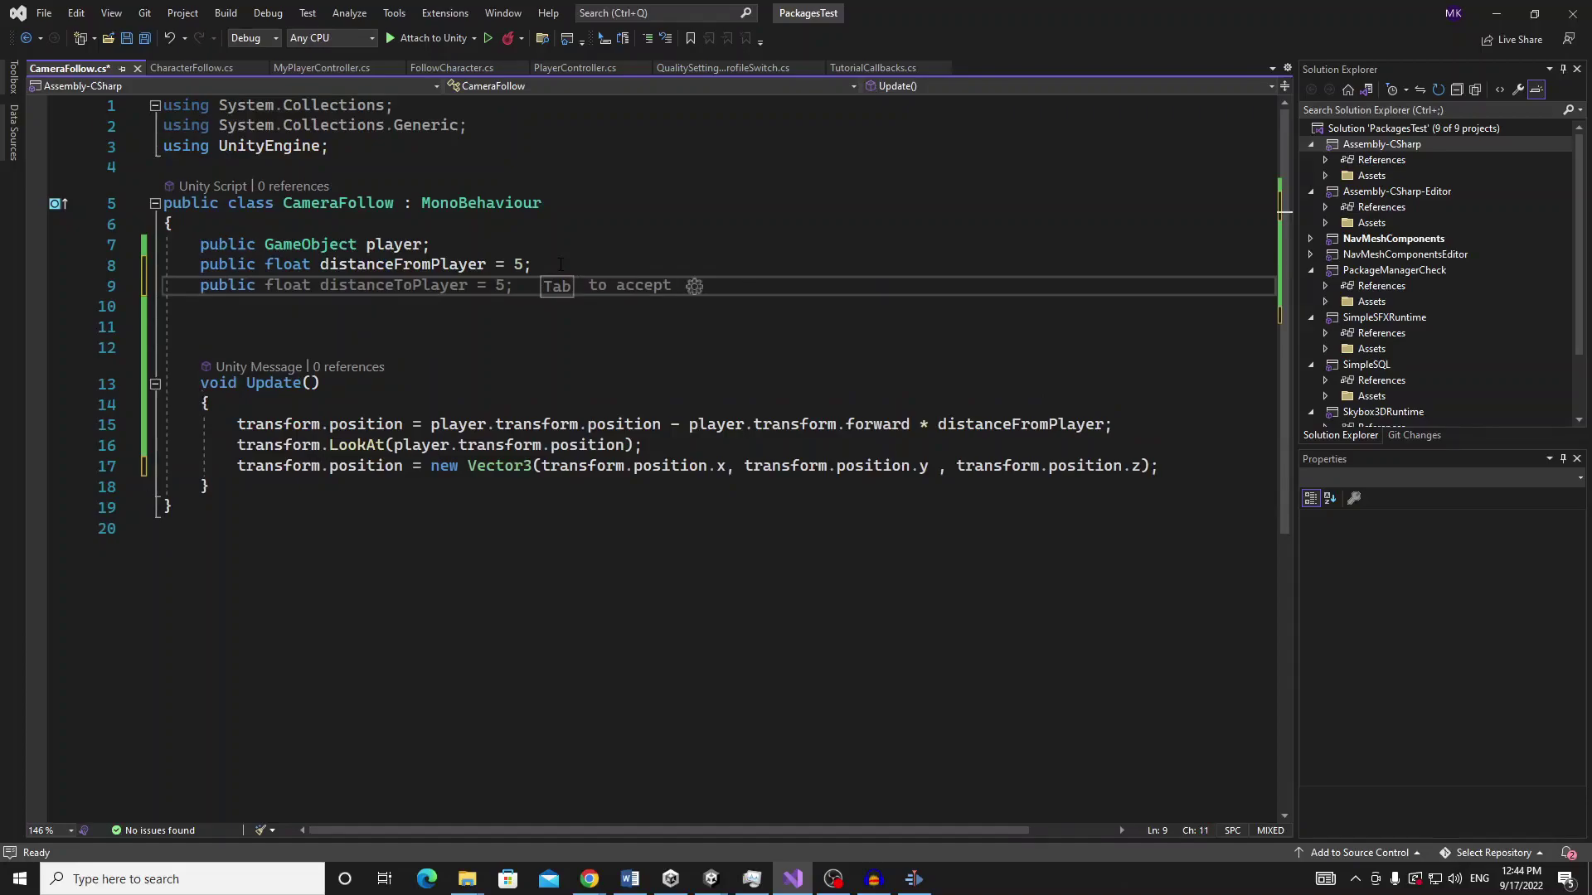
text( float)
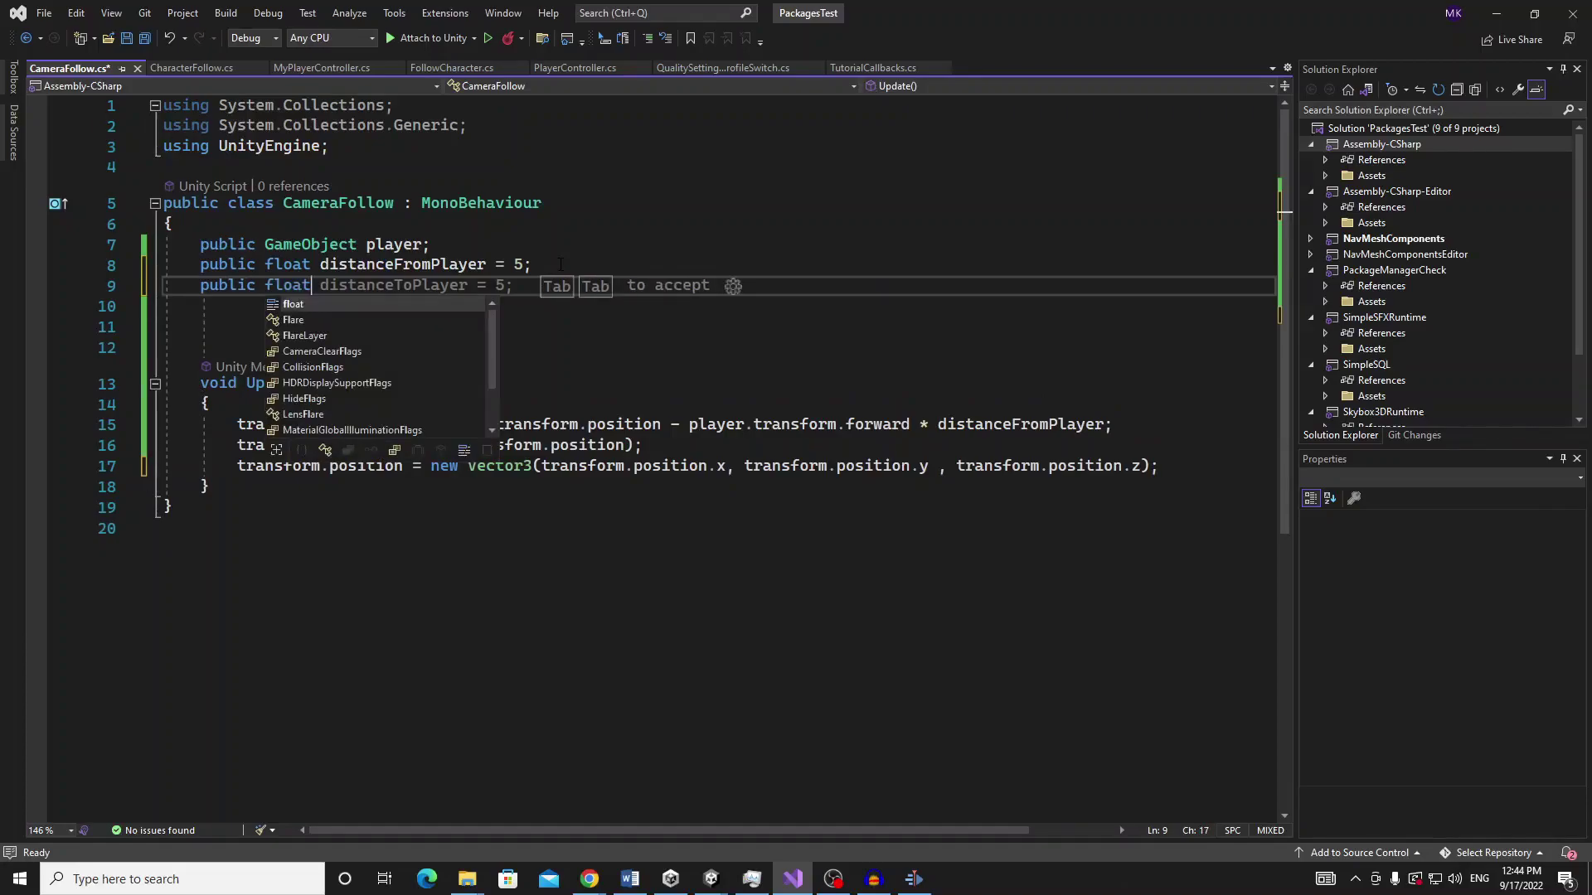
text( heigh)
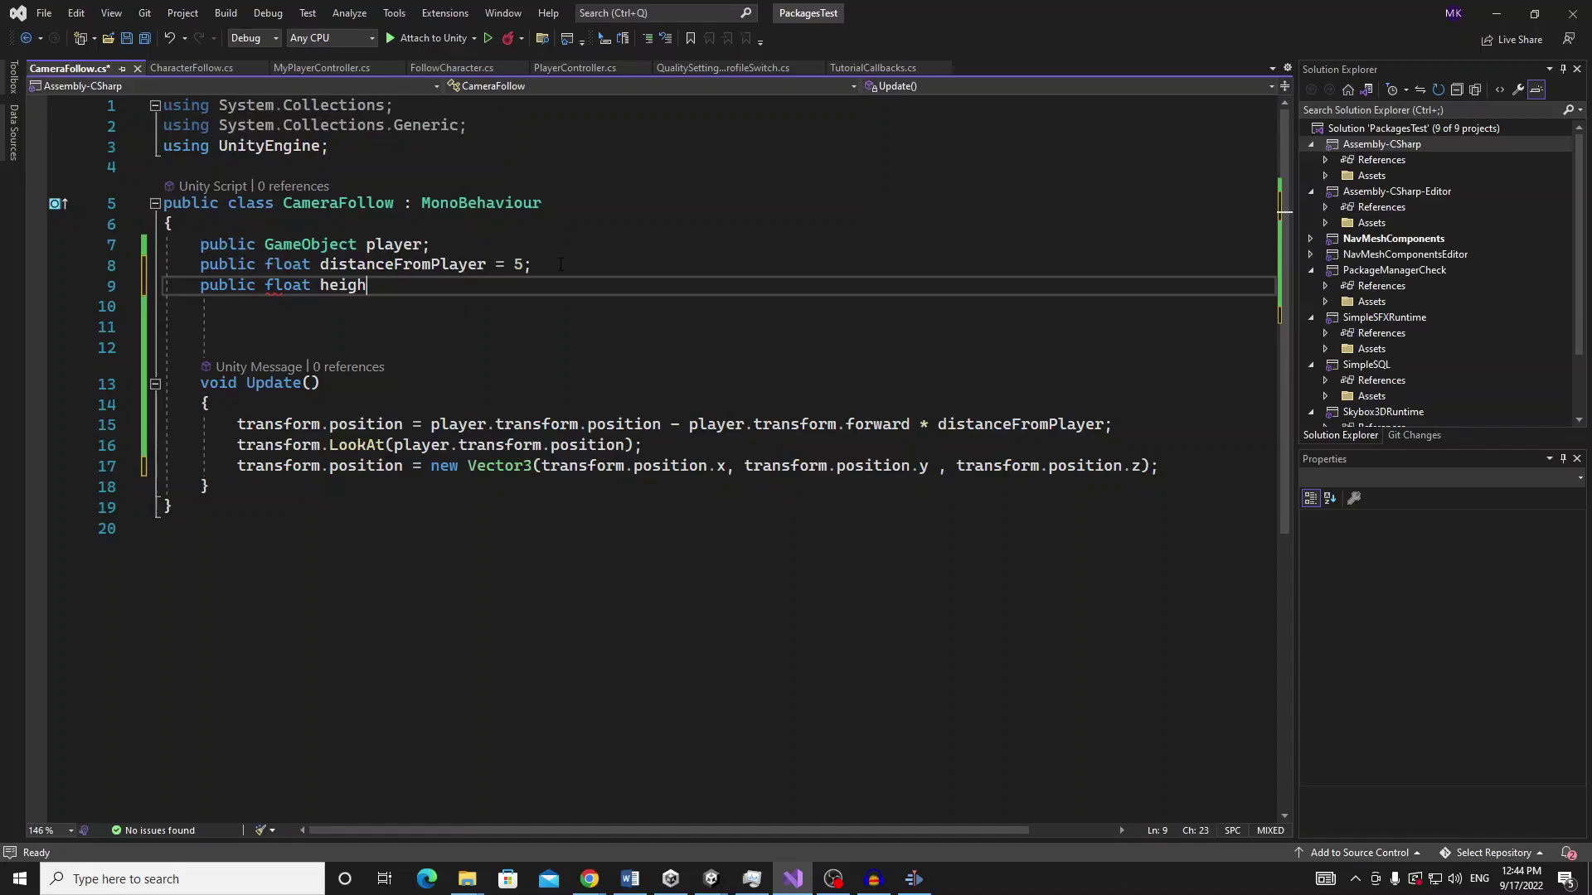
text(t = 2;)
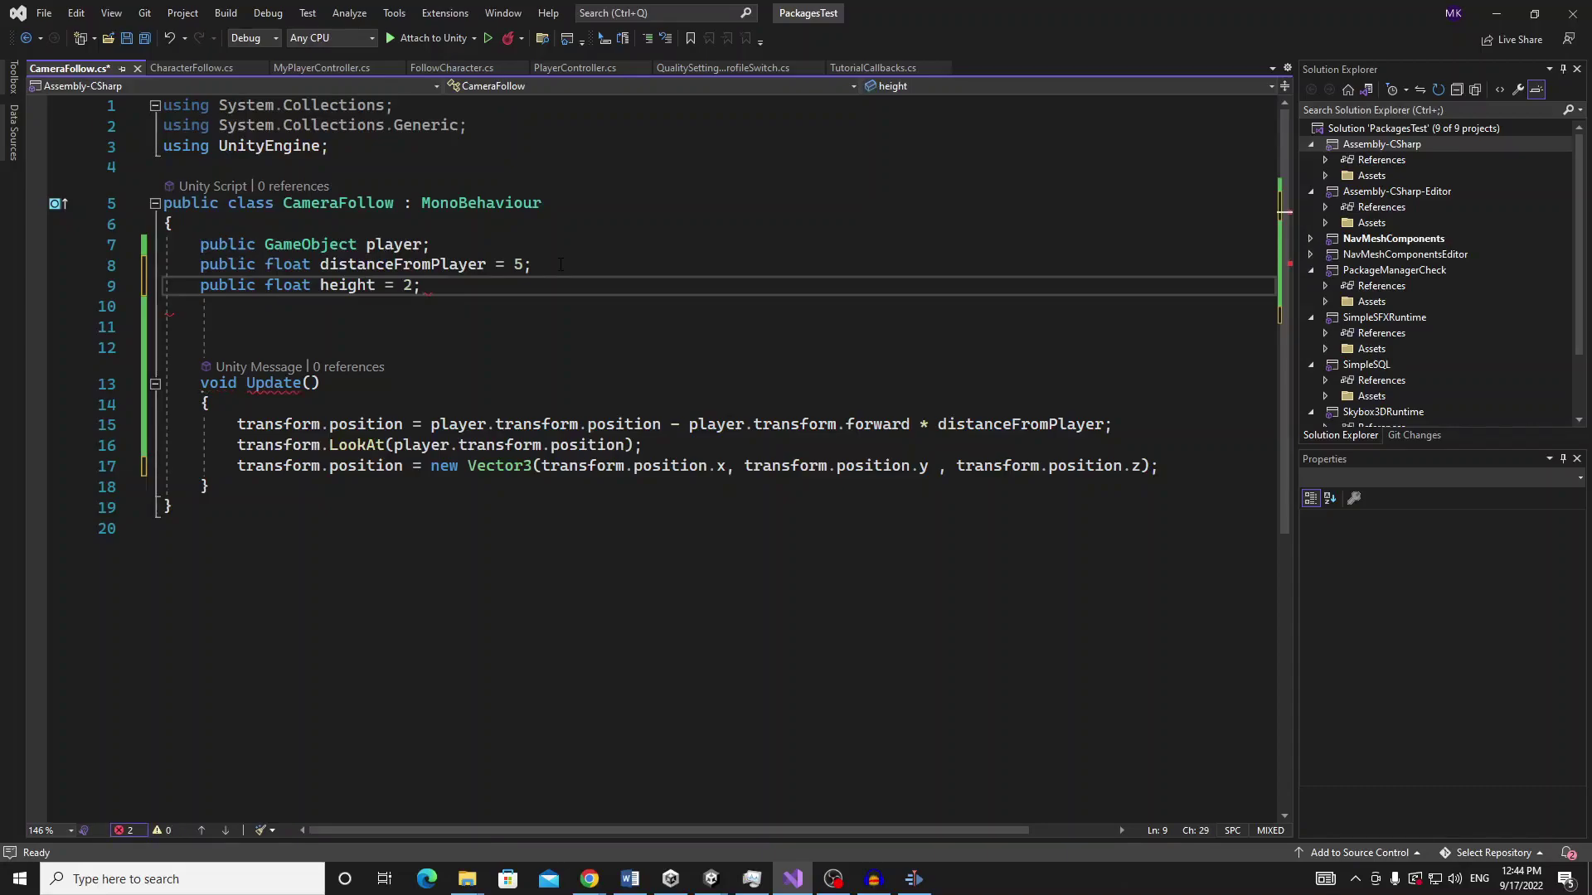
double_click(350, 290)
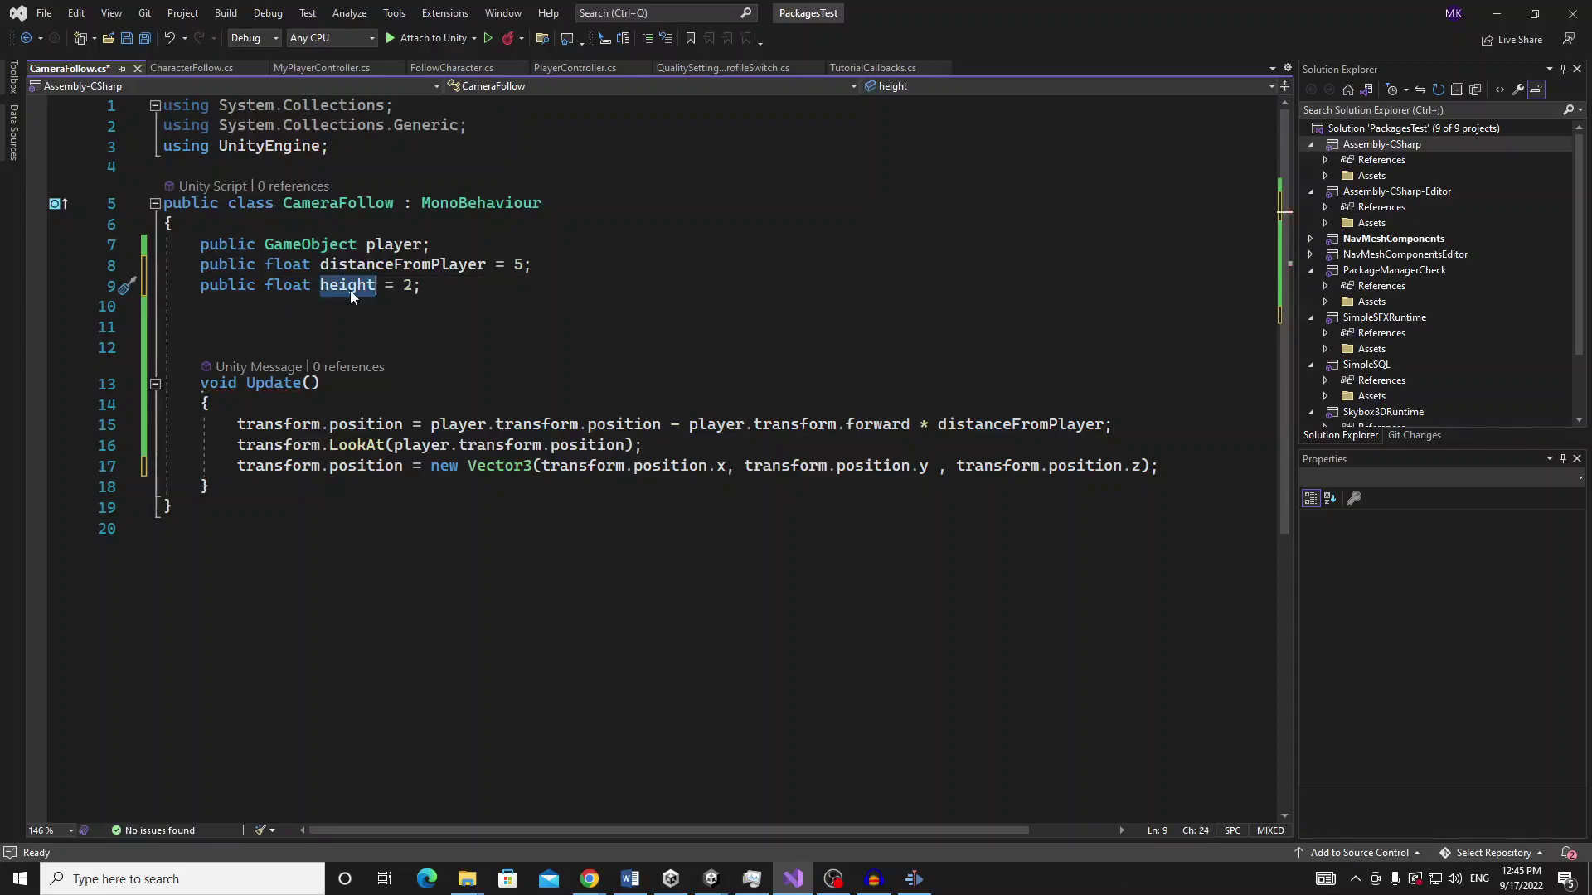
Add '+ height' to the camera's y position and save the script
click(936, 468)
text(+ )
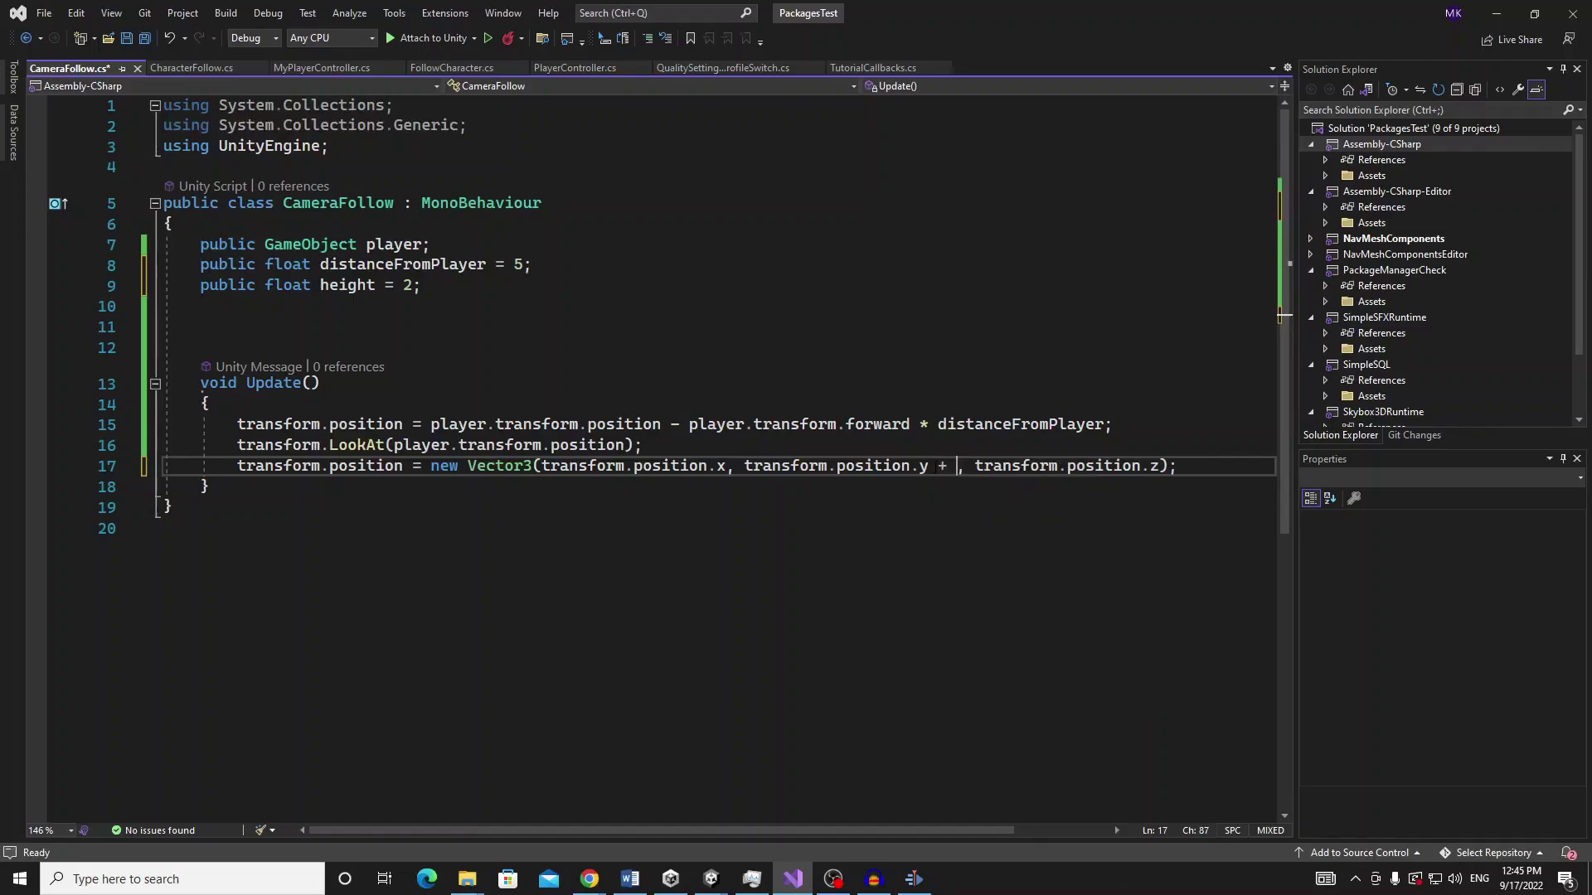
text(height)
key(ctrl+s)
key(Up)
key(Up)
key(Up)
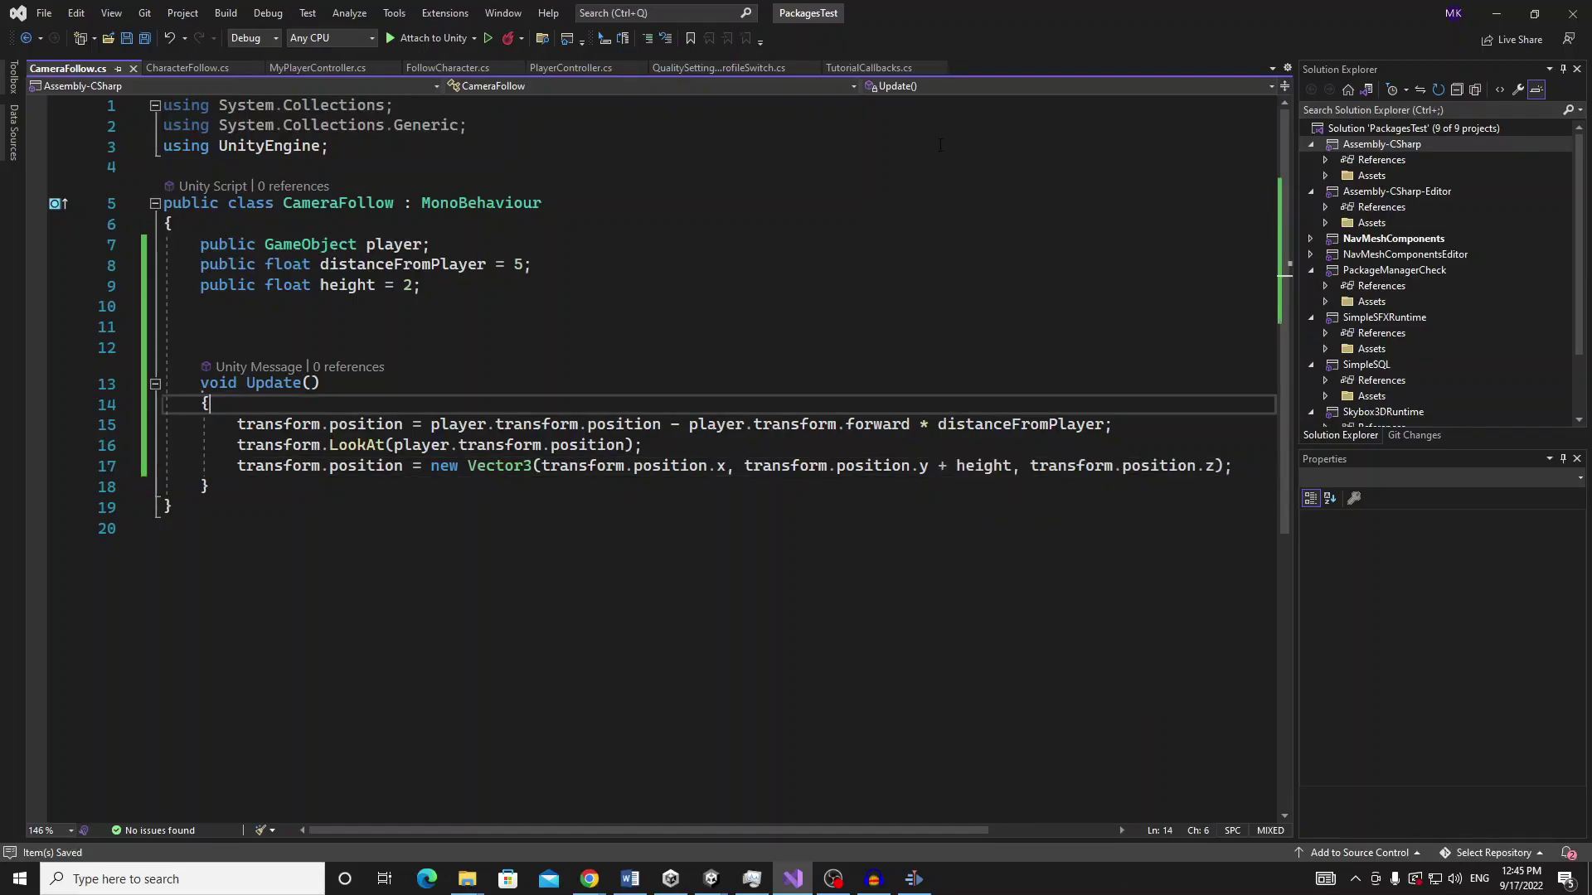
key(alt+Tab)
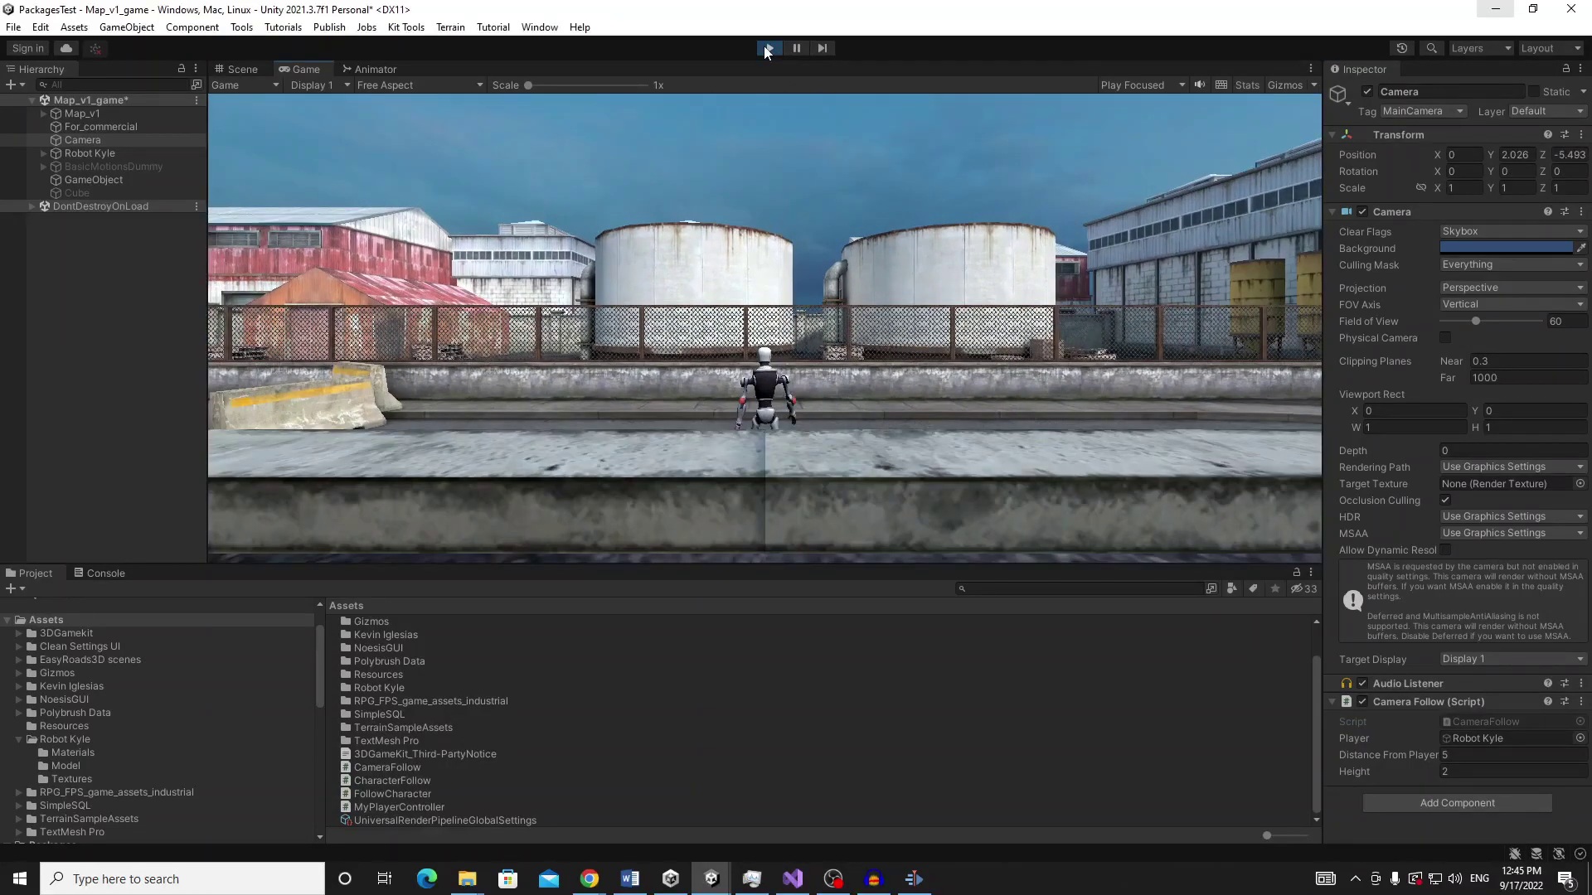
Steer Robot Kyle through the streets with the raised camera following, then select Robot Kyle
key(a)
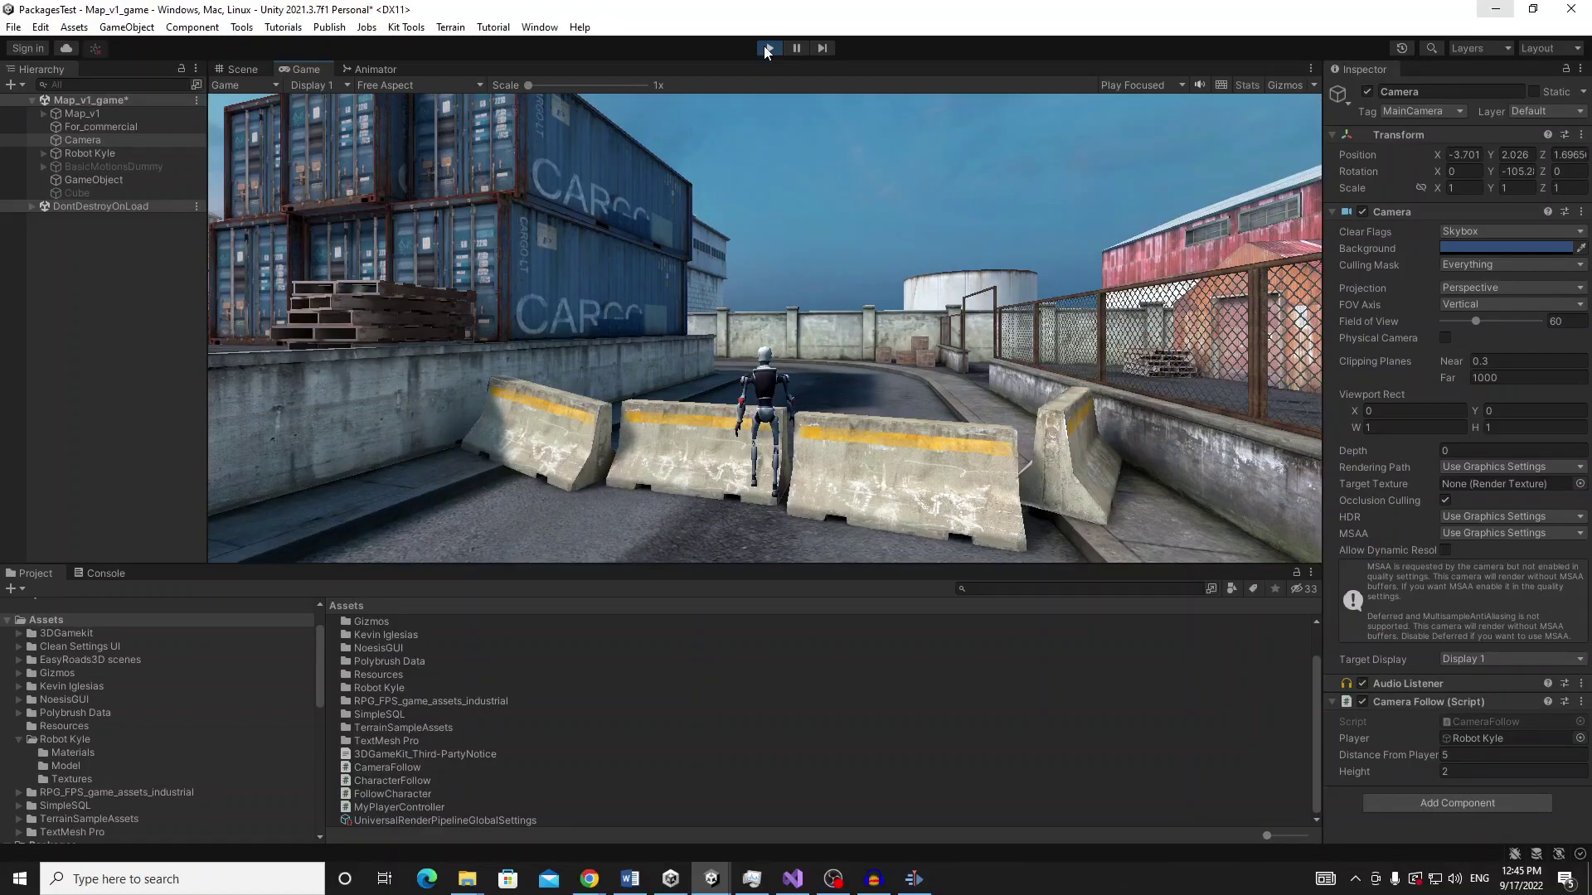
key(a)
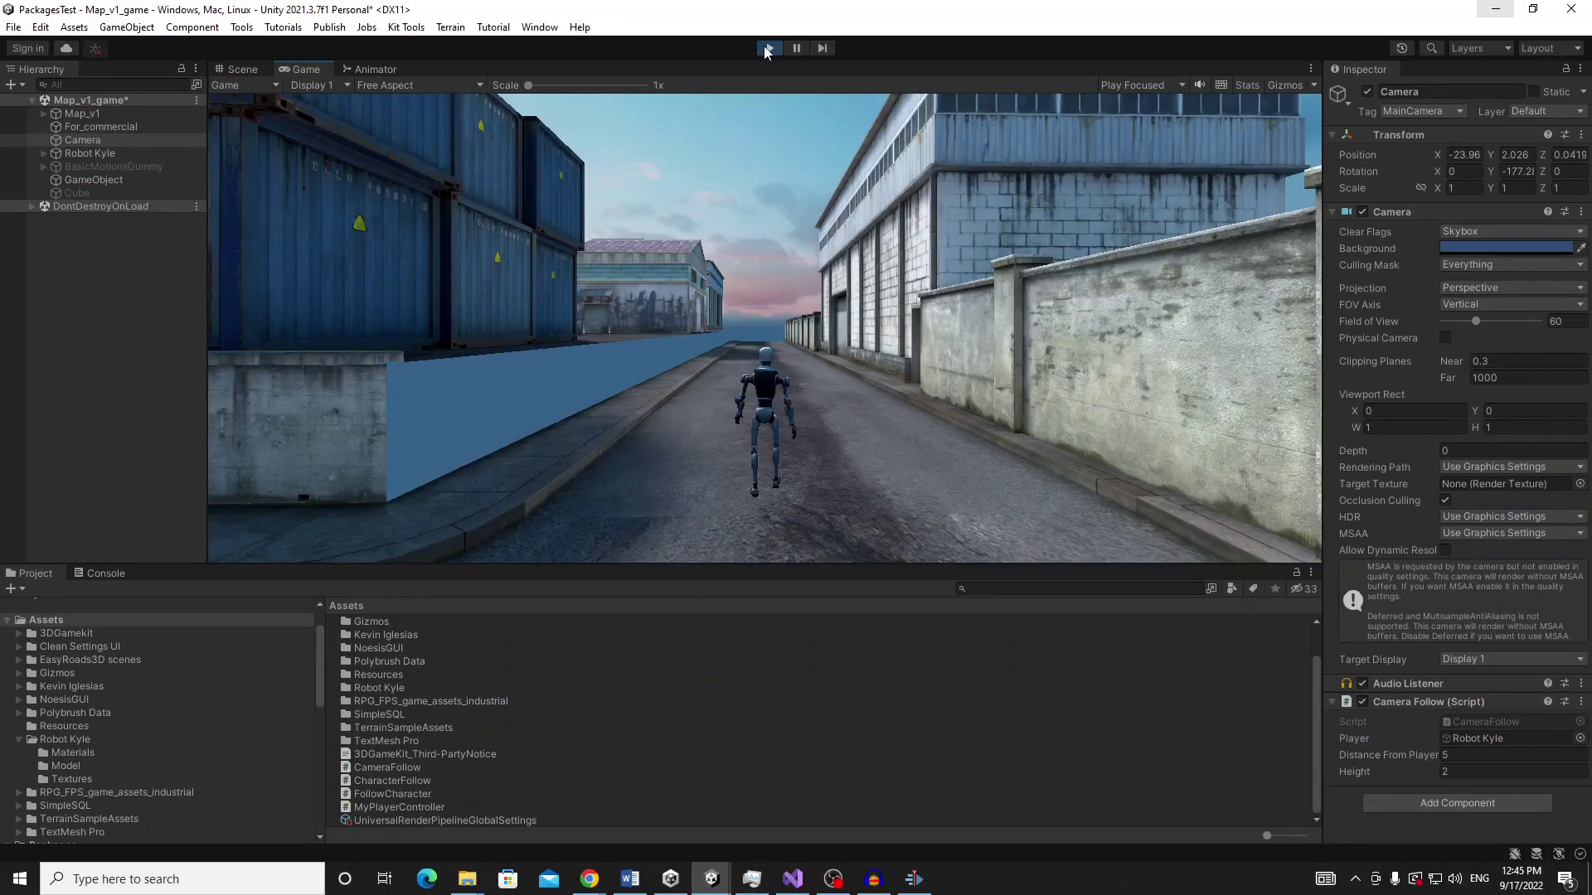
key(w)
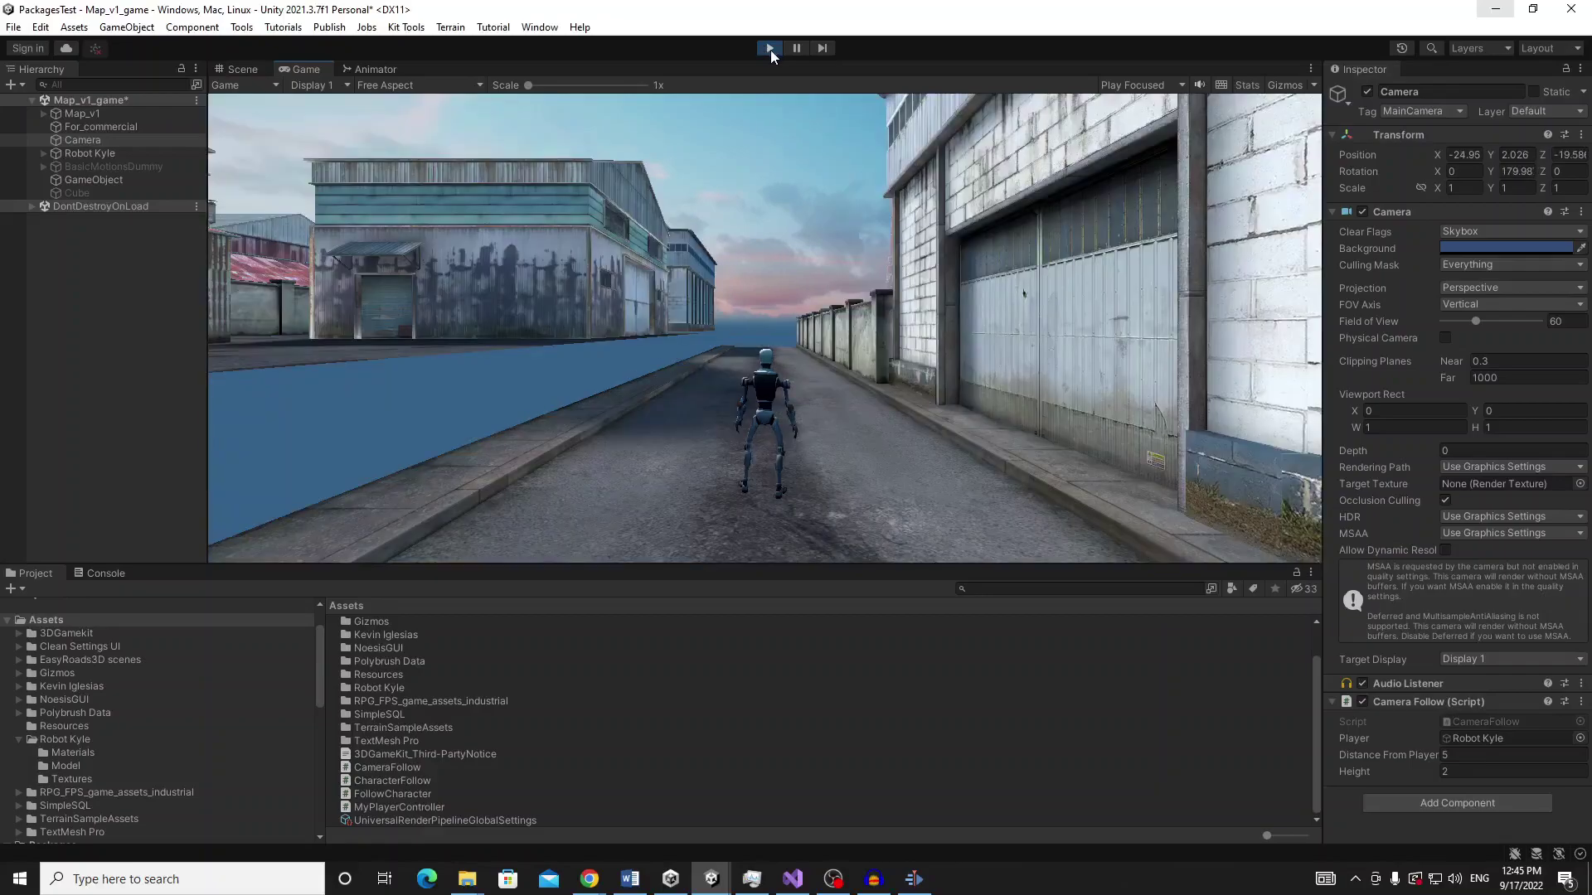
click(89, 153)
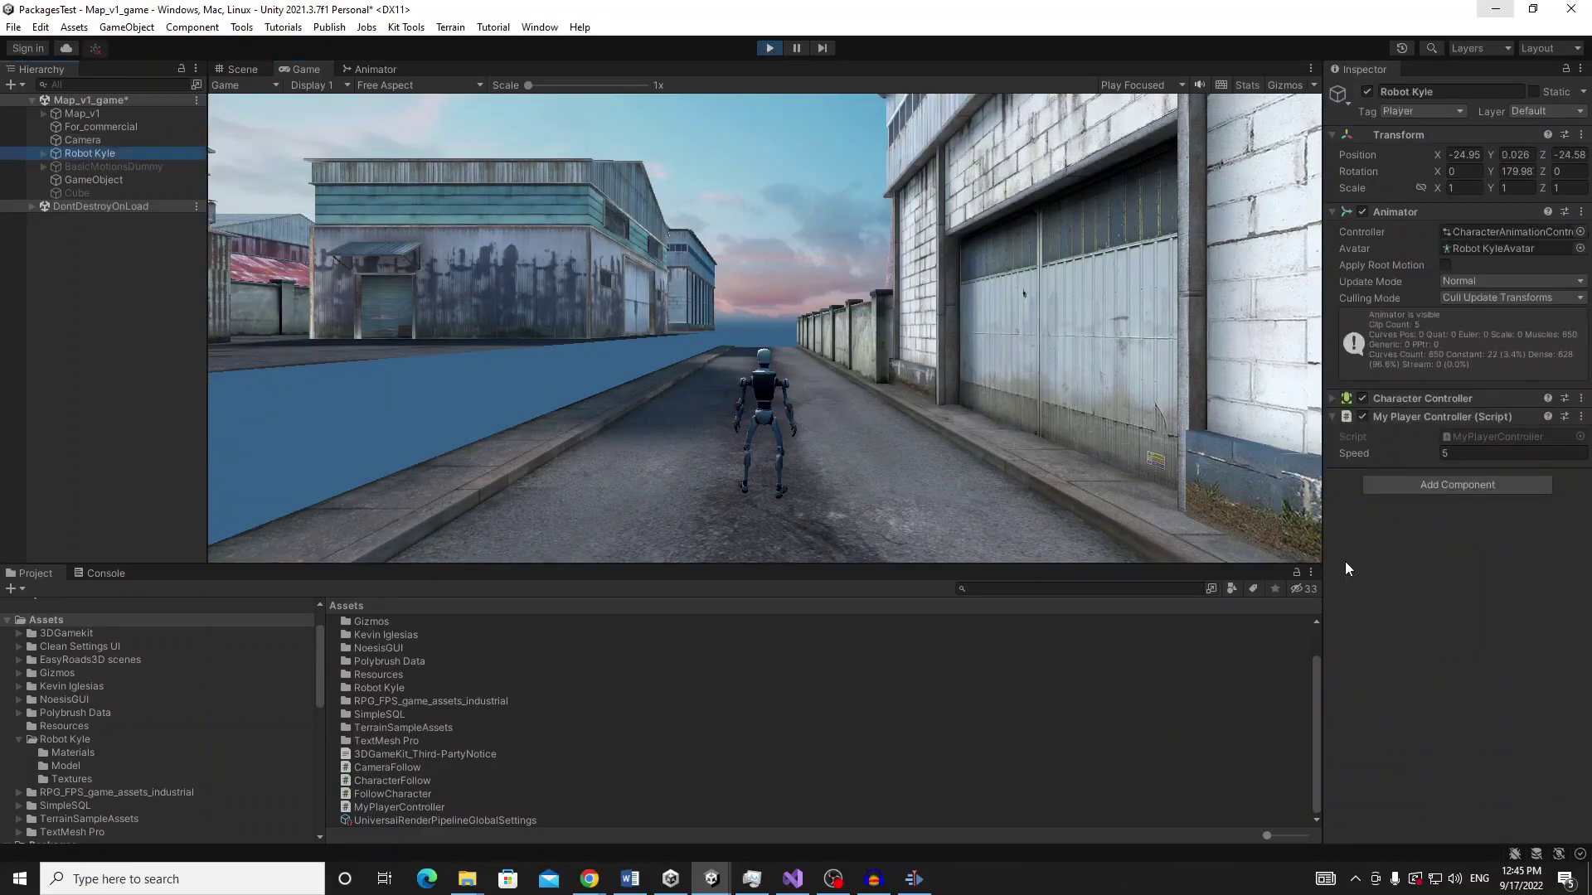
Review MyPlayerController's Update method and its movement lines
click(1460, 439)
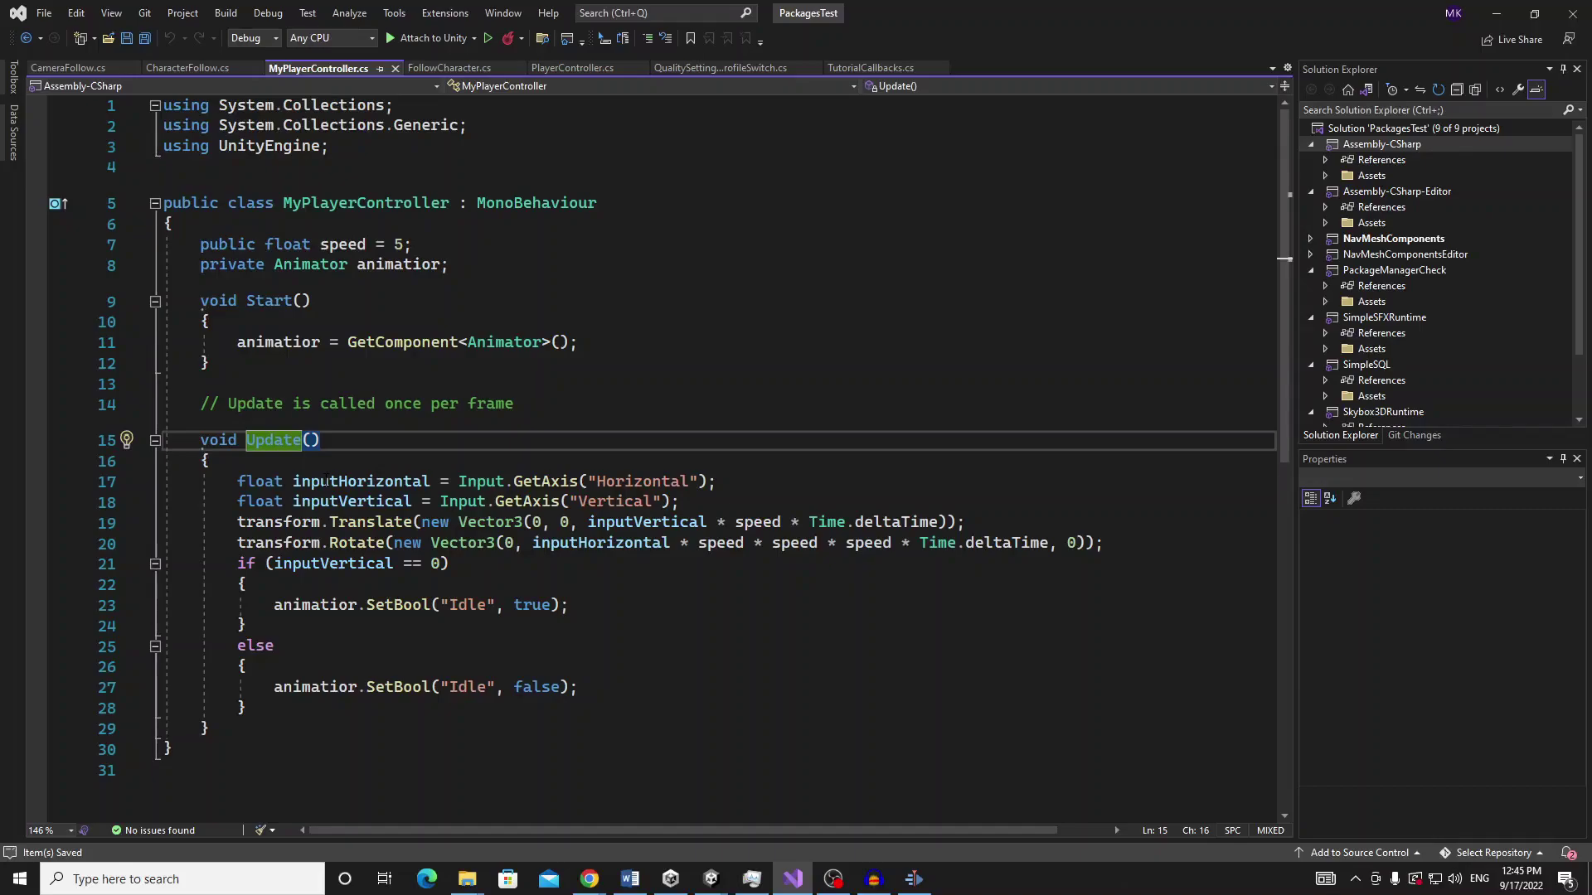
drag(238, 481, 258, 566)
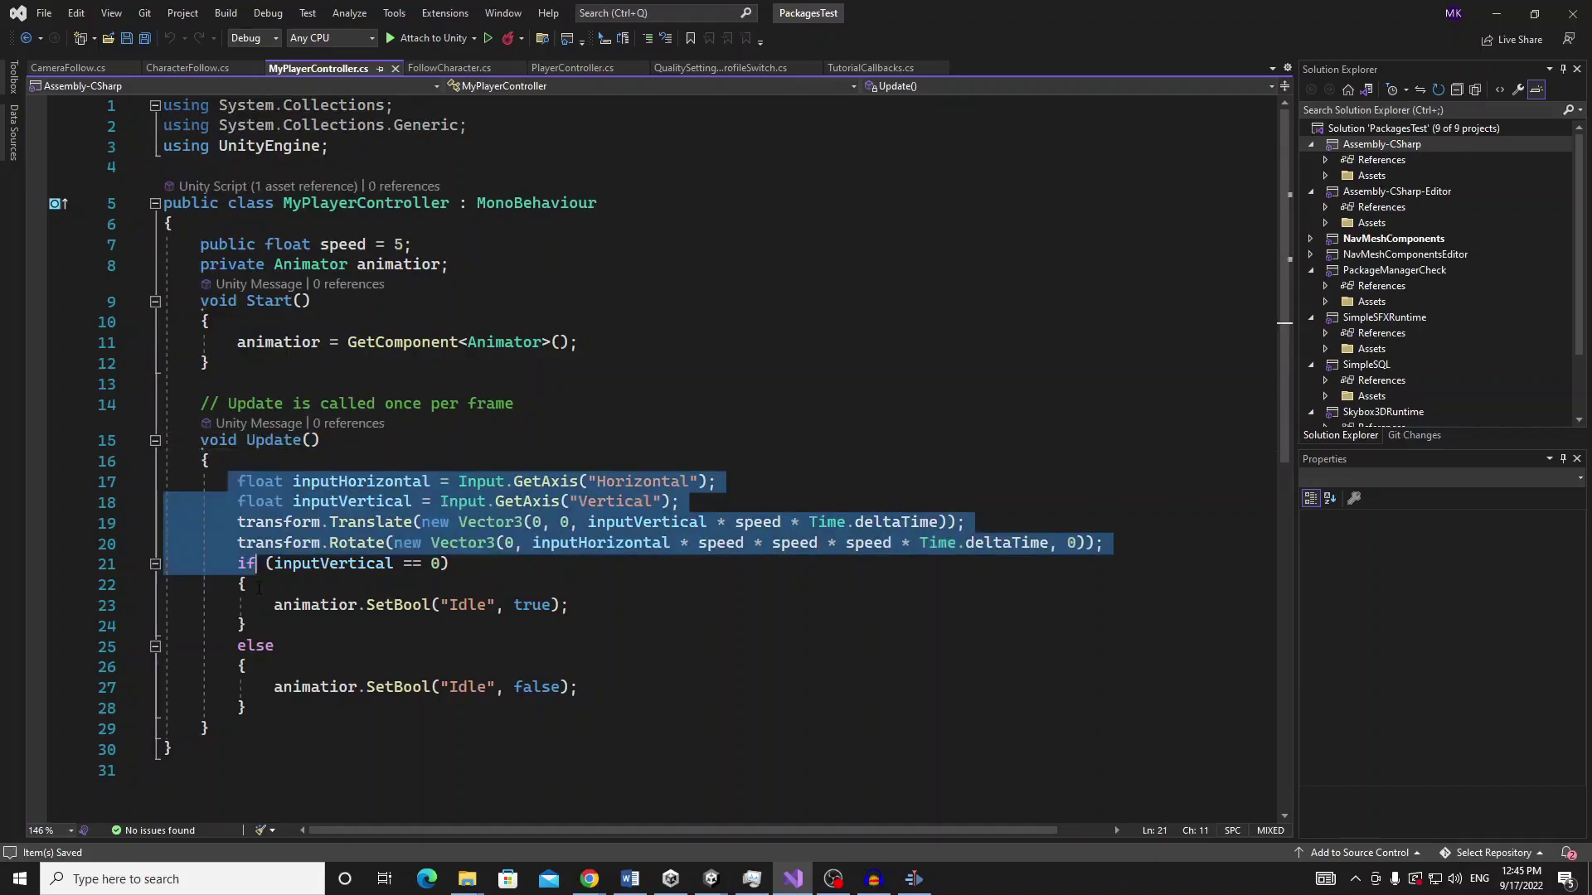
double_click(273, 441)
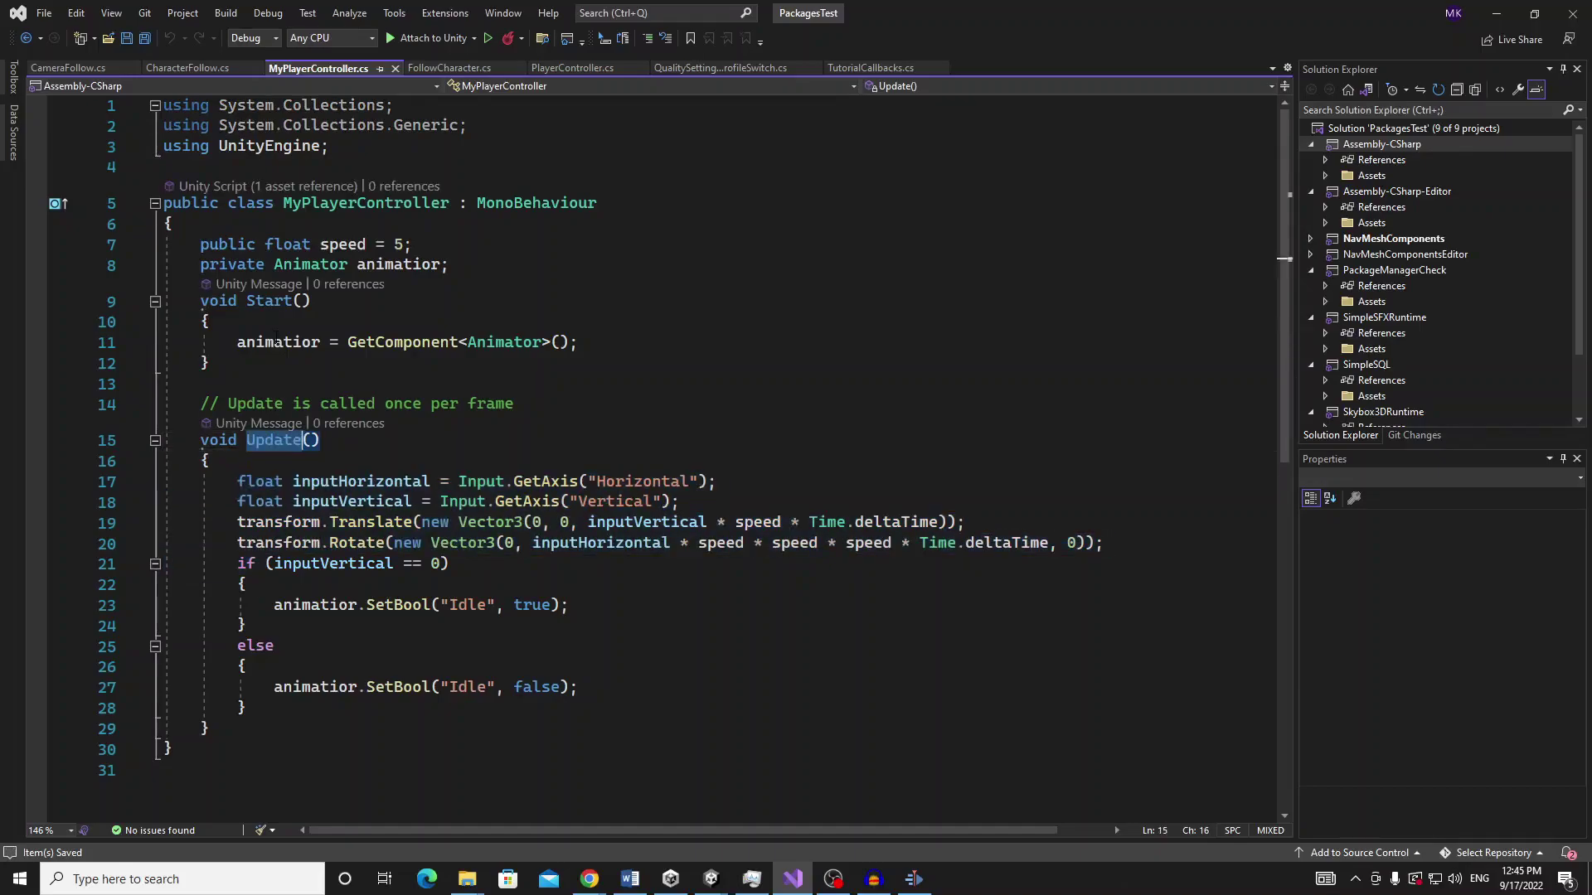
Rename CameraFollow's Update method to LateUpdate and return to Unity
click(81, 68)
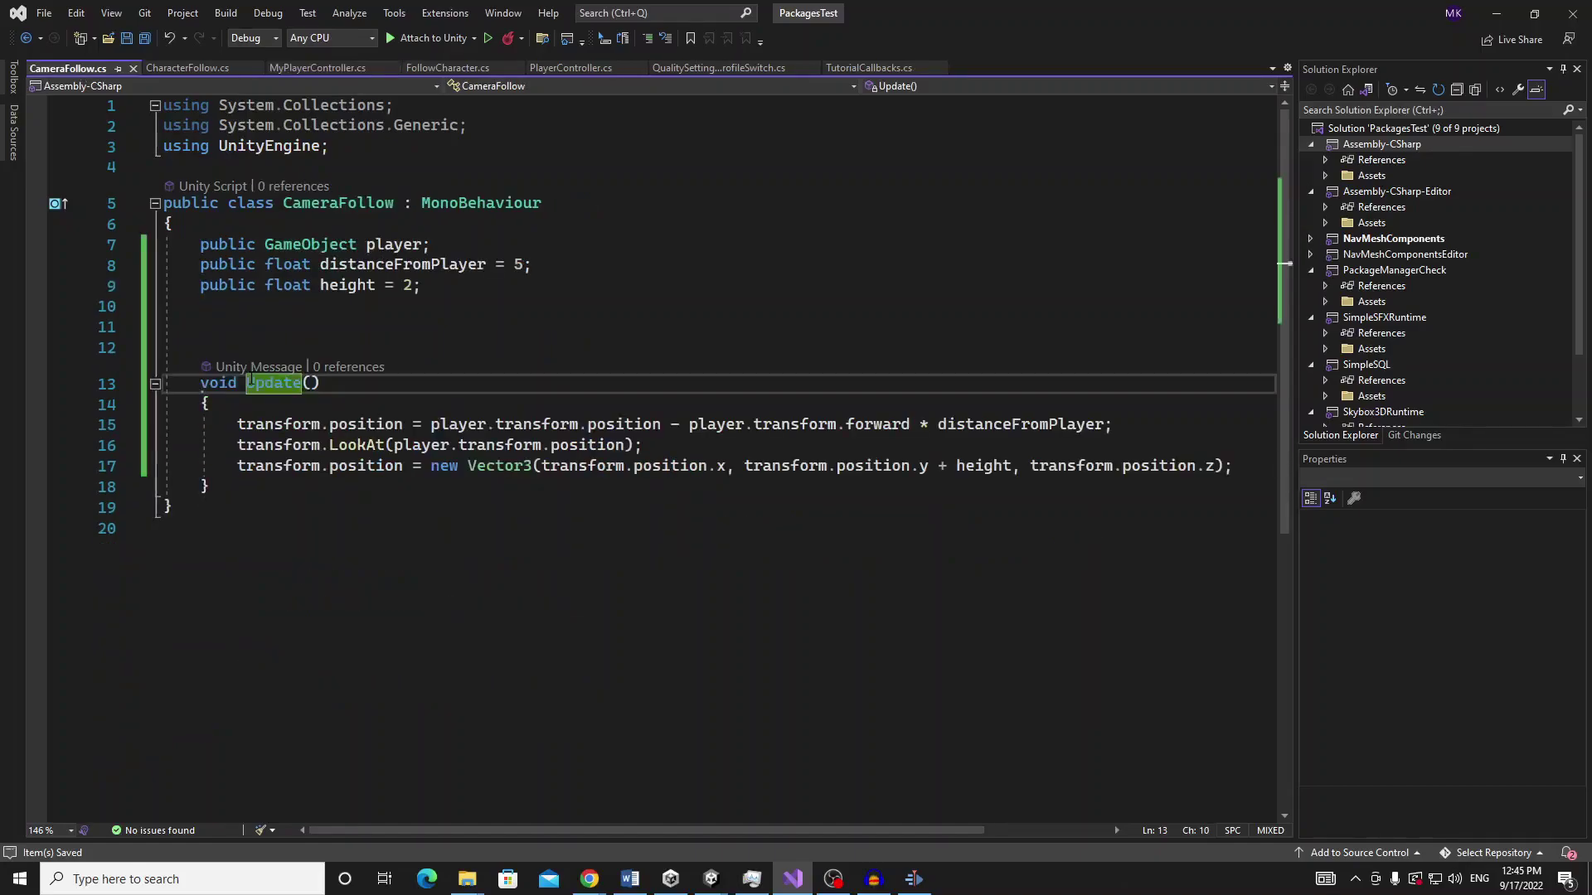
text(LateUpdate)
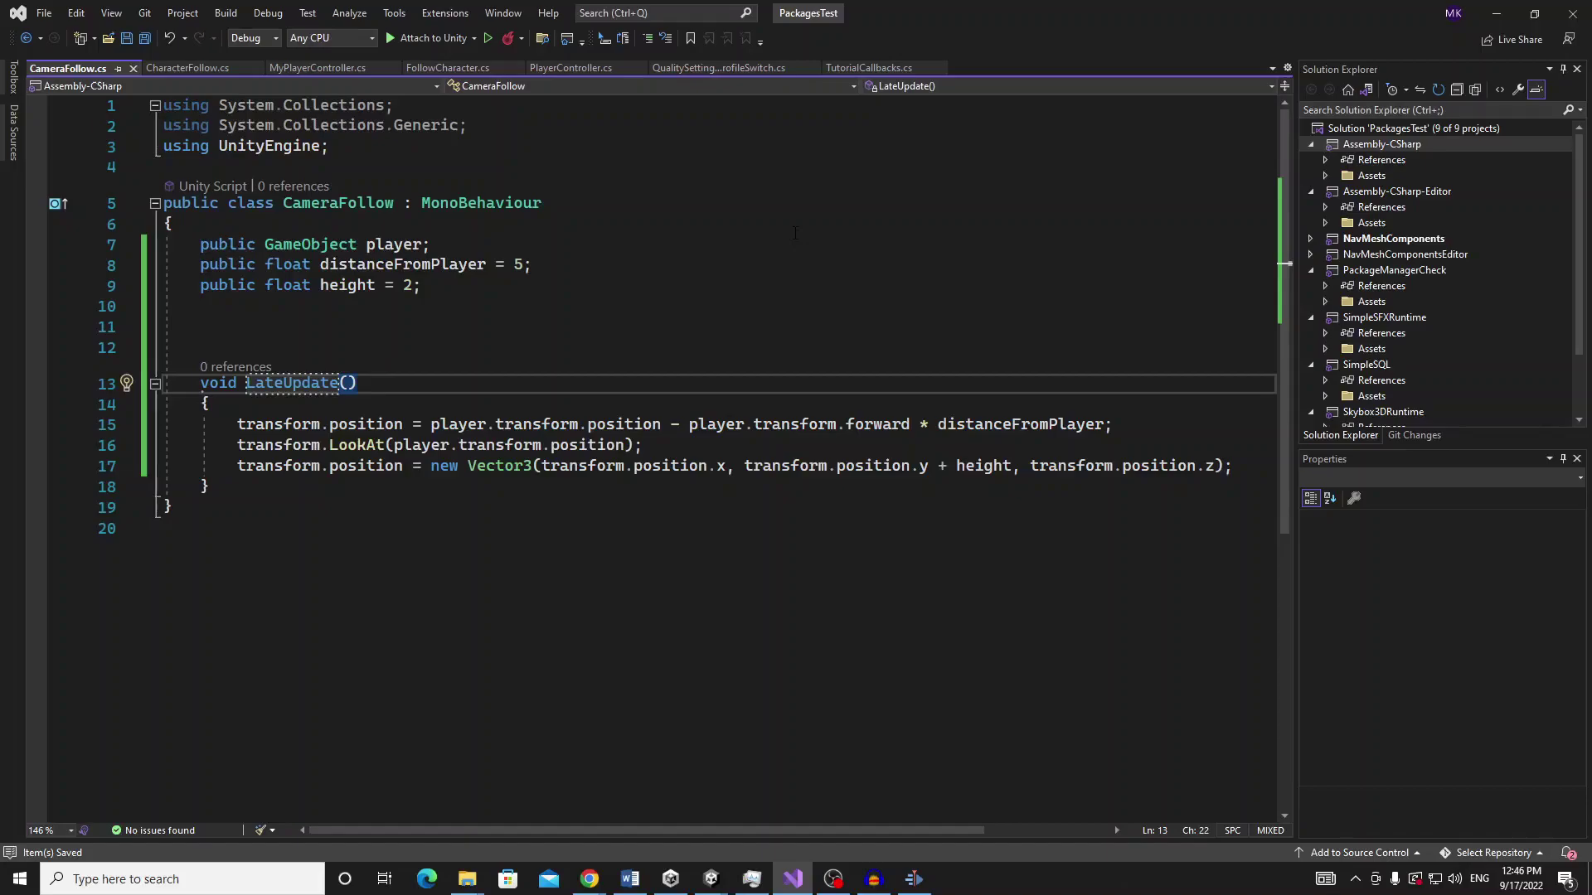
double_click(267, 384)
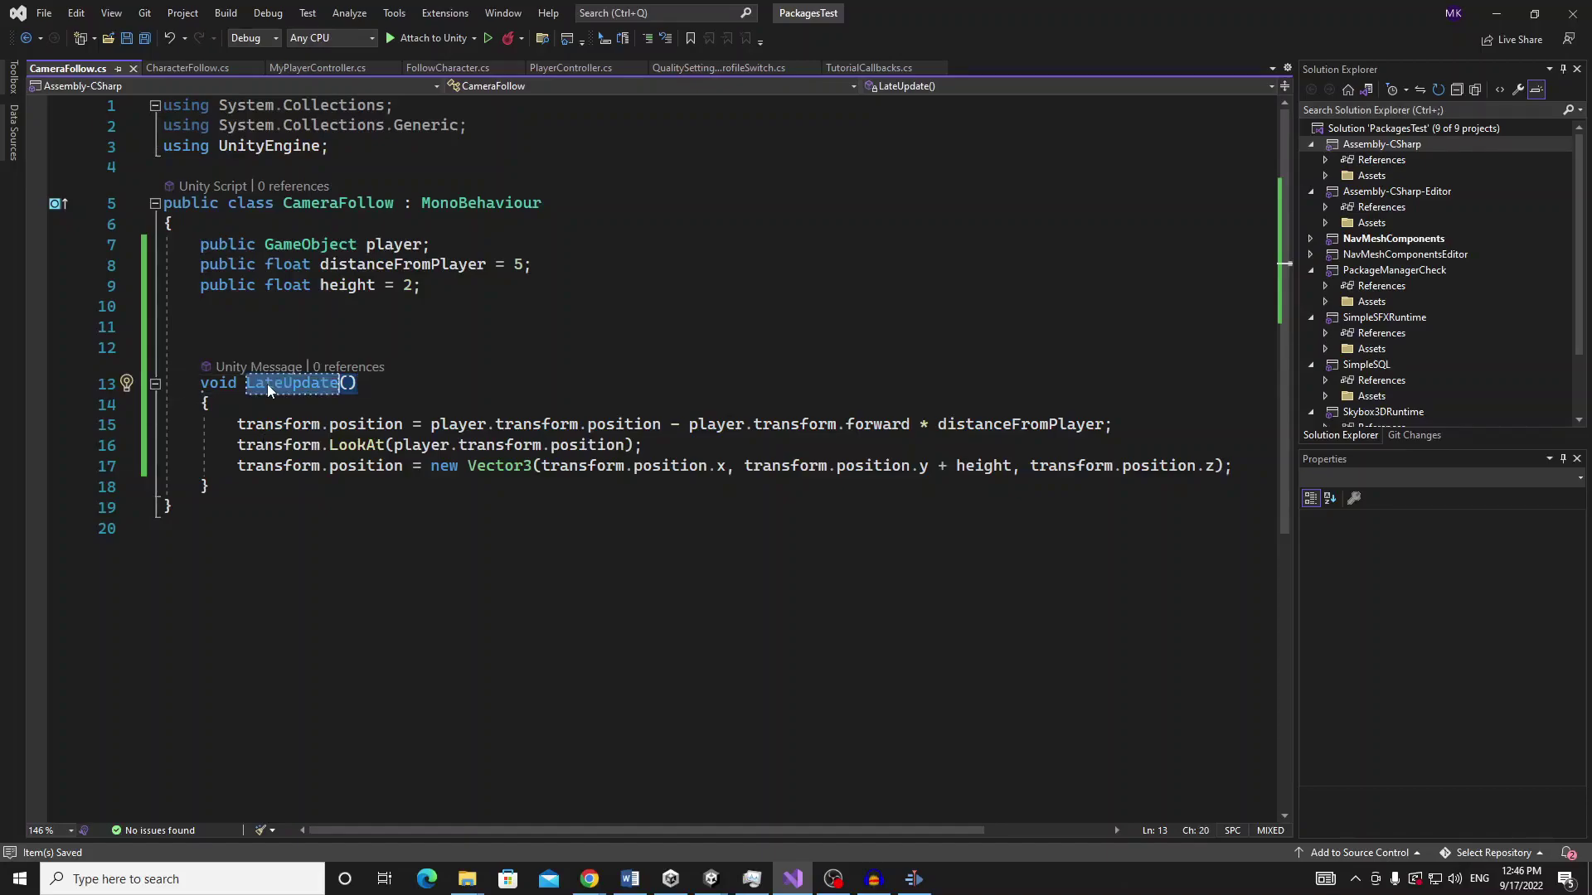
mouse_move(258, 367)
key(alt+Tab)
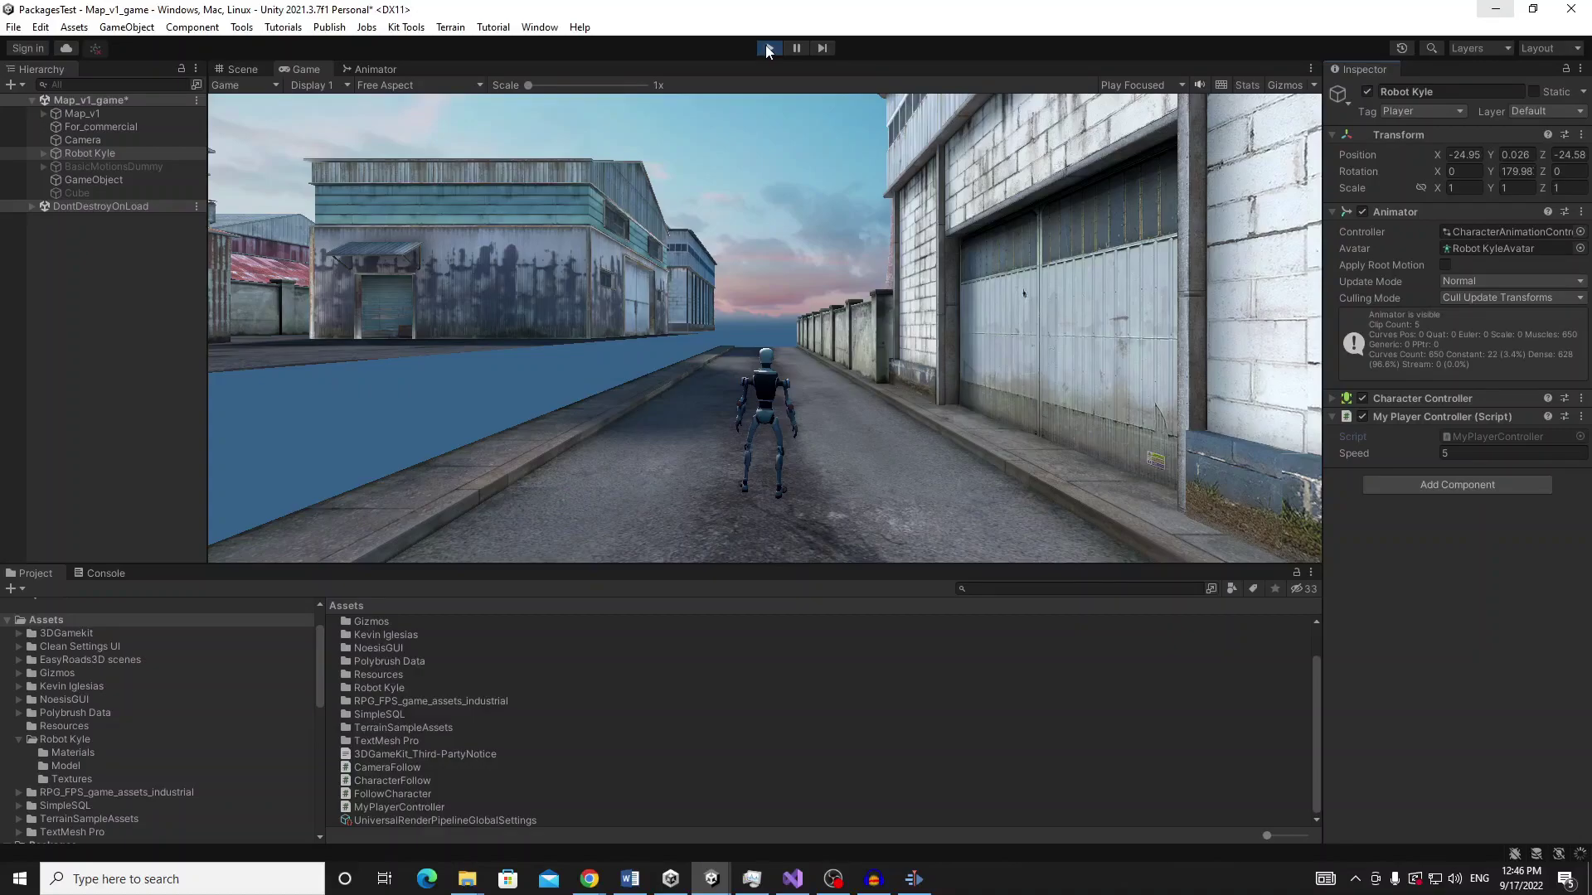
Restart Play mode and run Robot Kyle past the barriers with the LateUpdate camera trailing
click(768, 51)
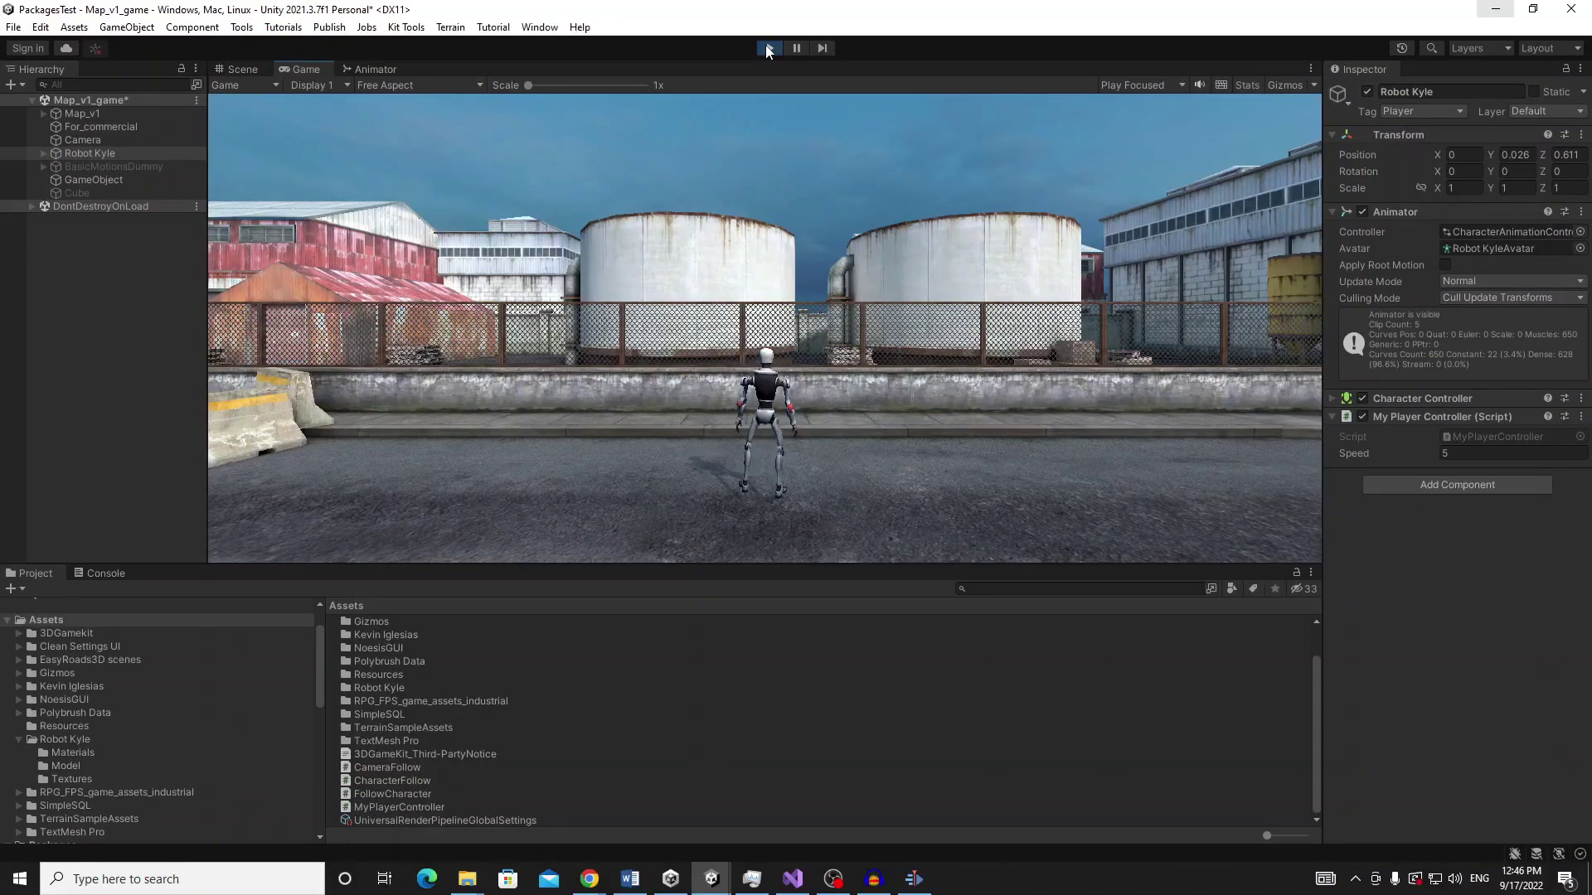
key(w)
key(a)
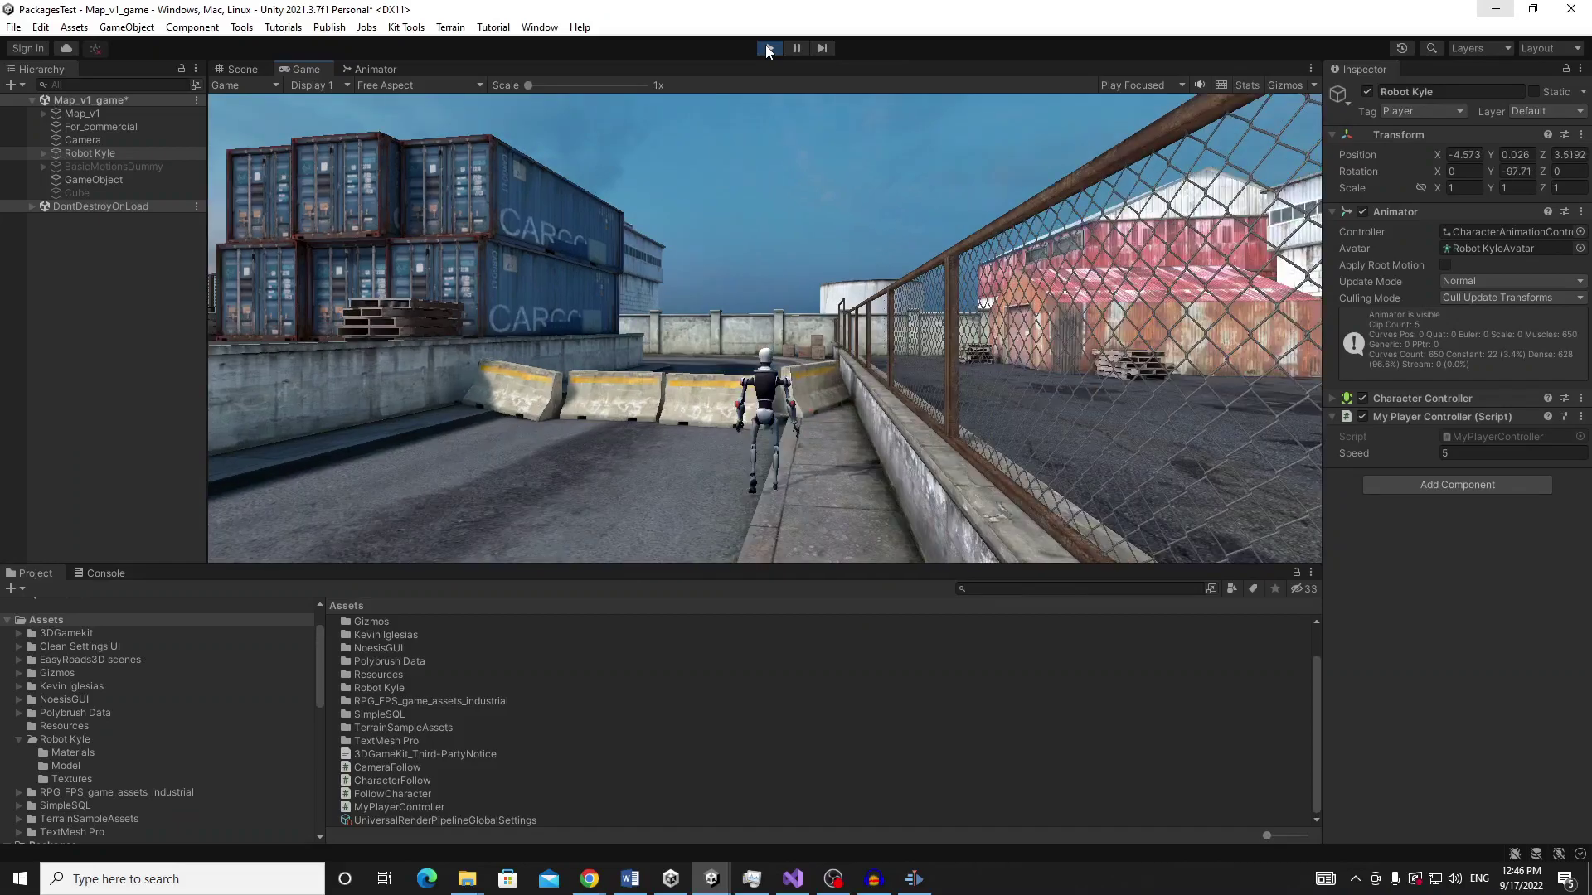
key(a)
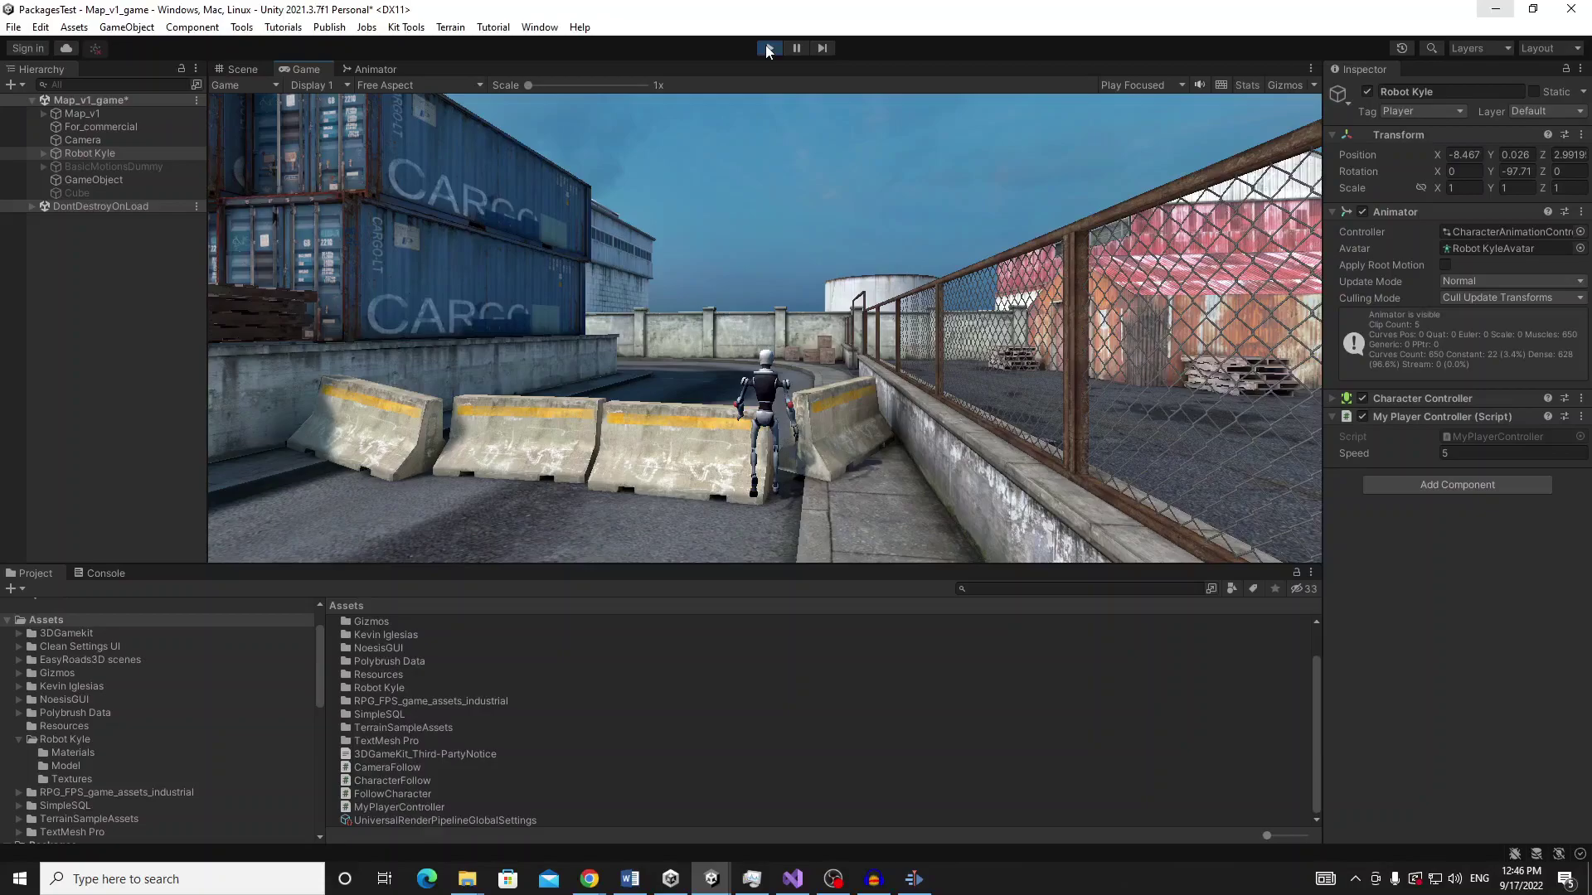
key(s)
key(s)
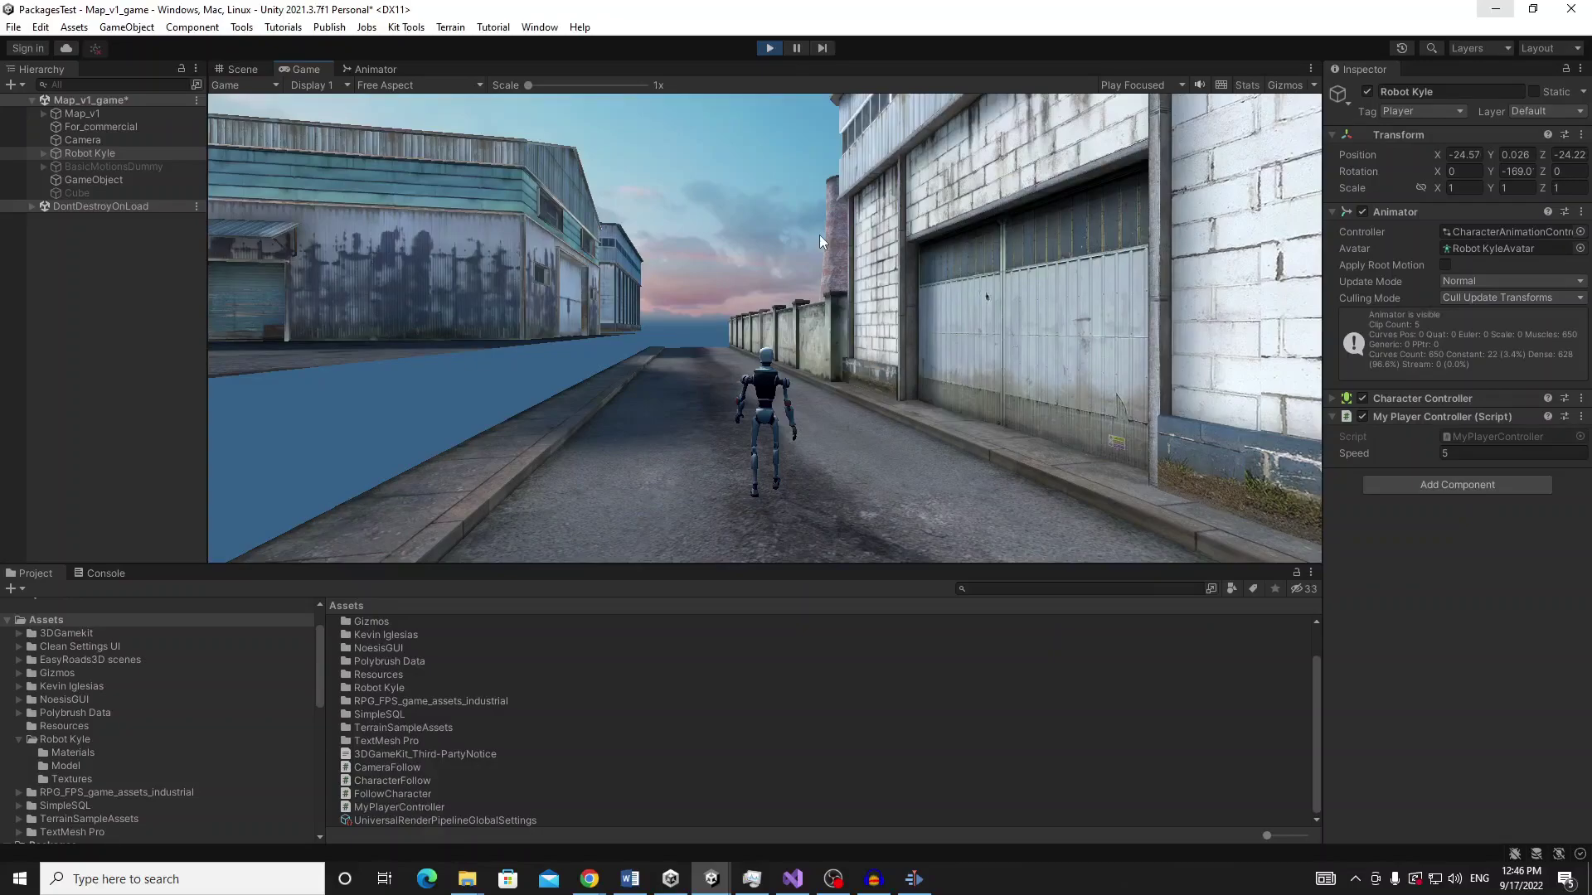
Select Camera in the Hierarchy to show its Camera Follow settings
click(100, 125)
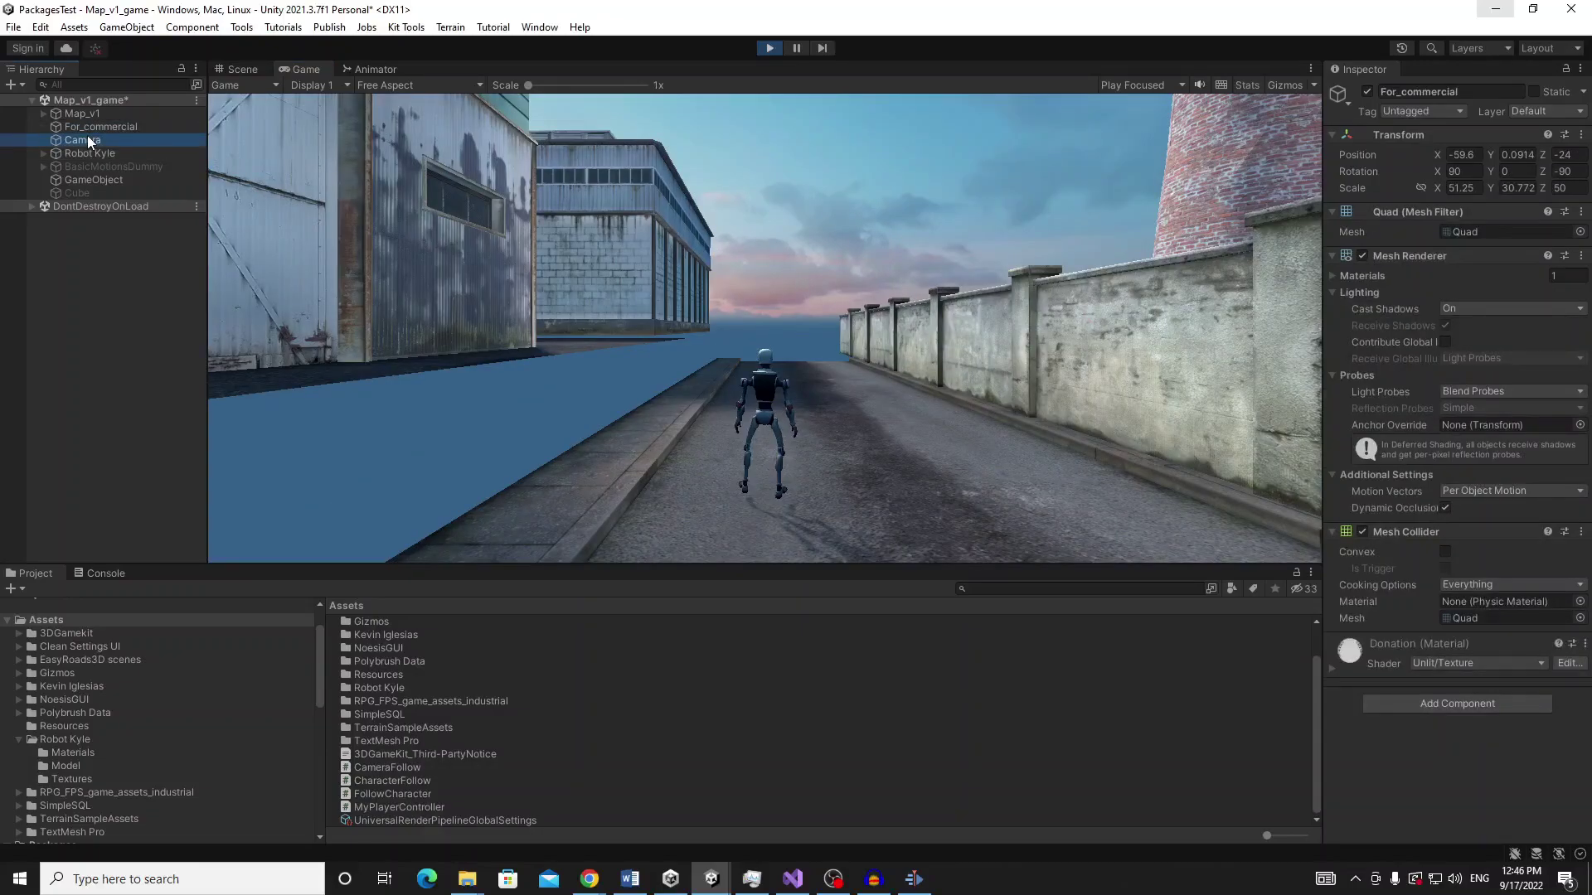
click(87, 141)
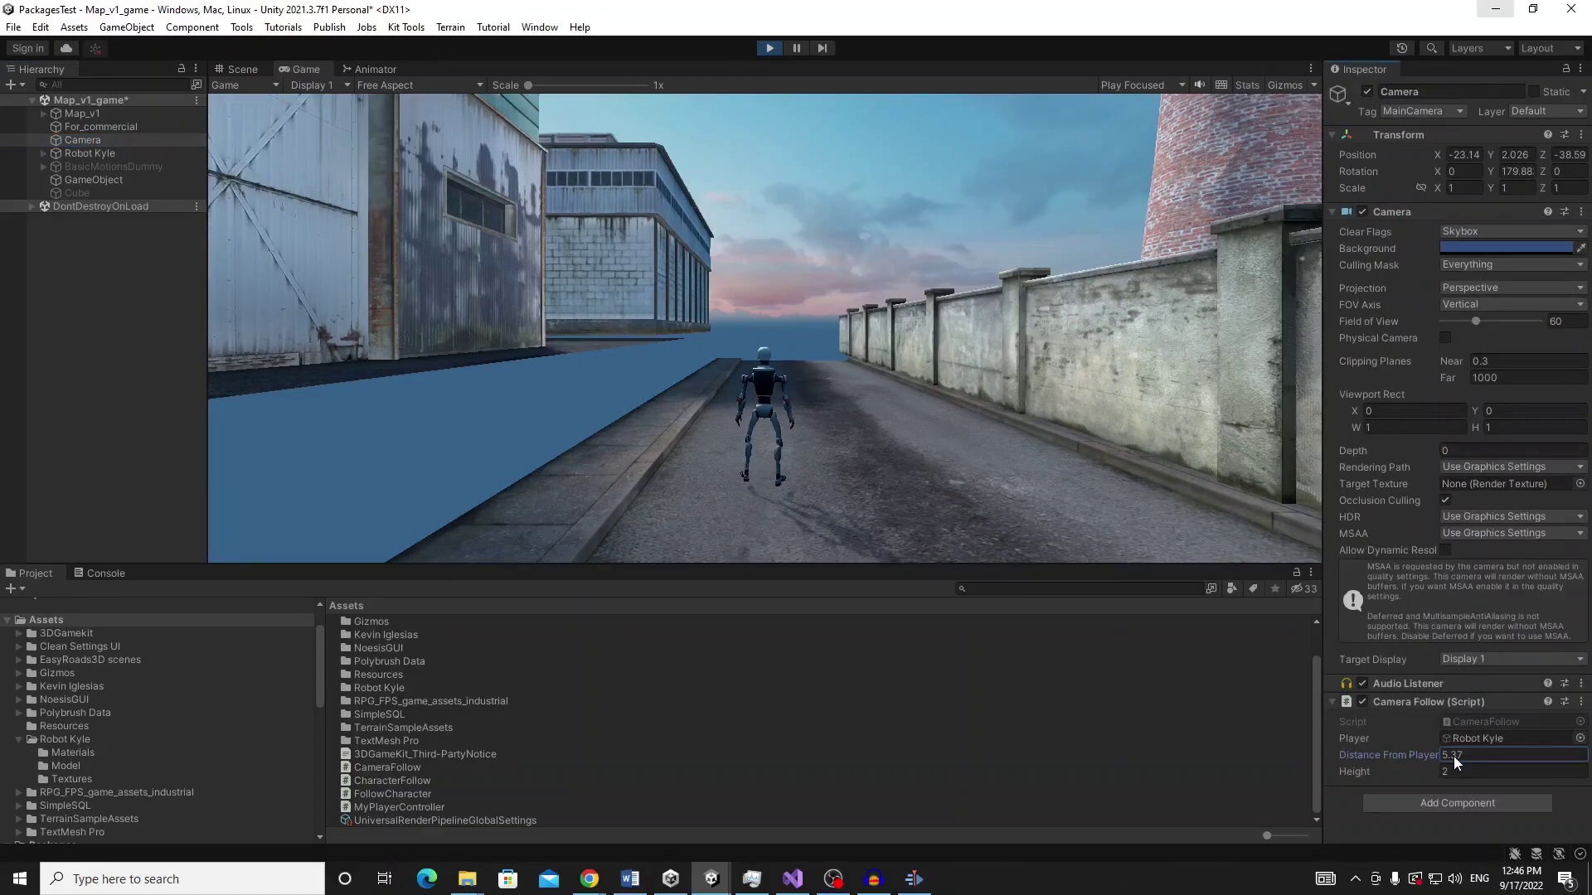